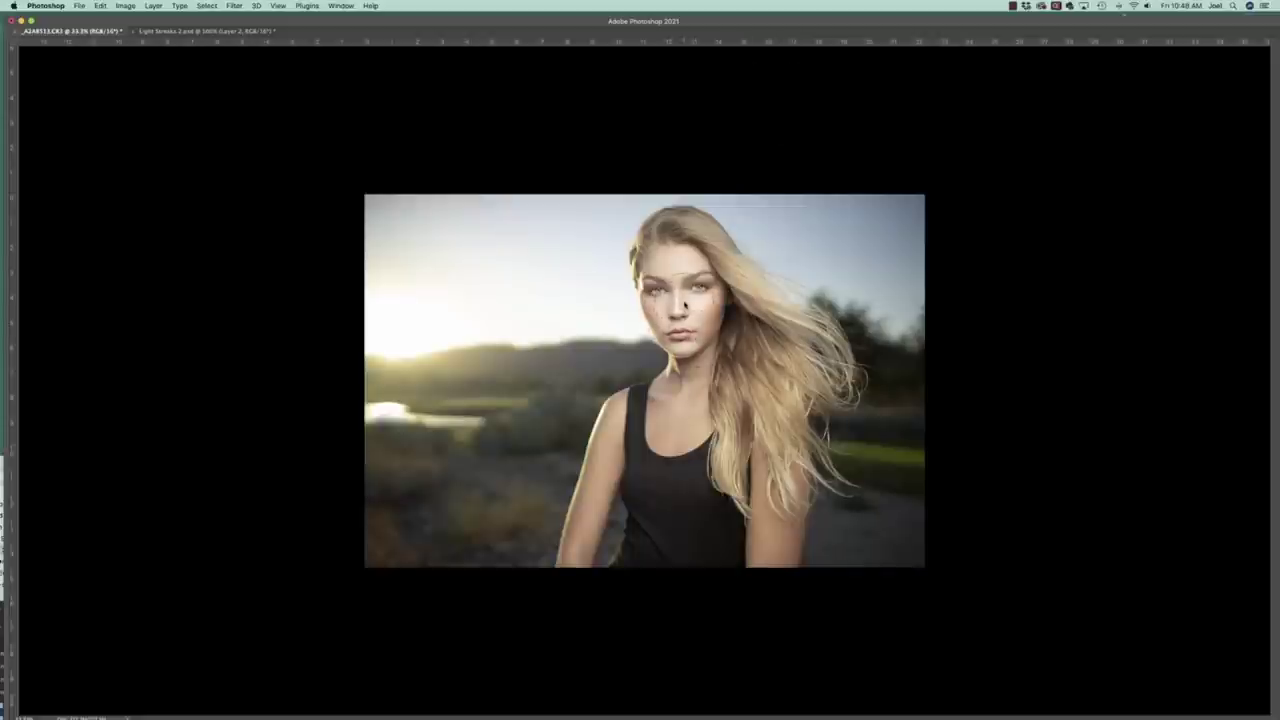
Step: Delete the group of strokes painted on the face and bring the hidden panels back
key(Delete)
key(Tab)
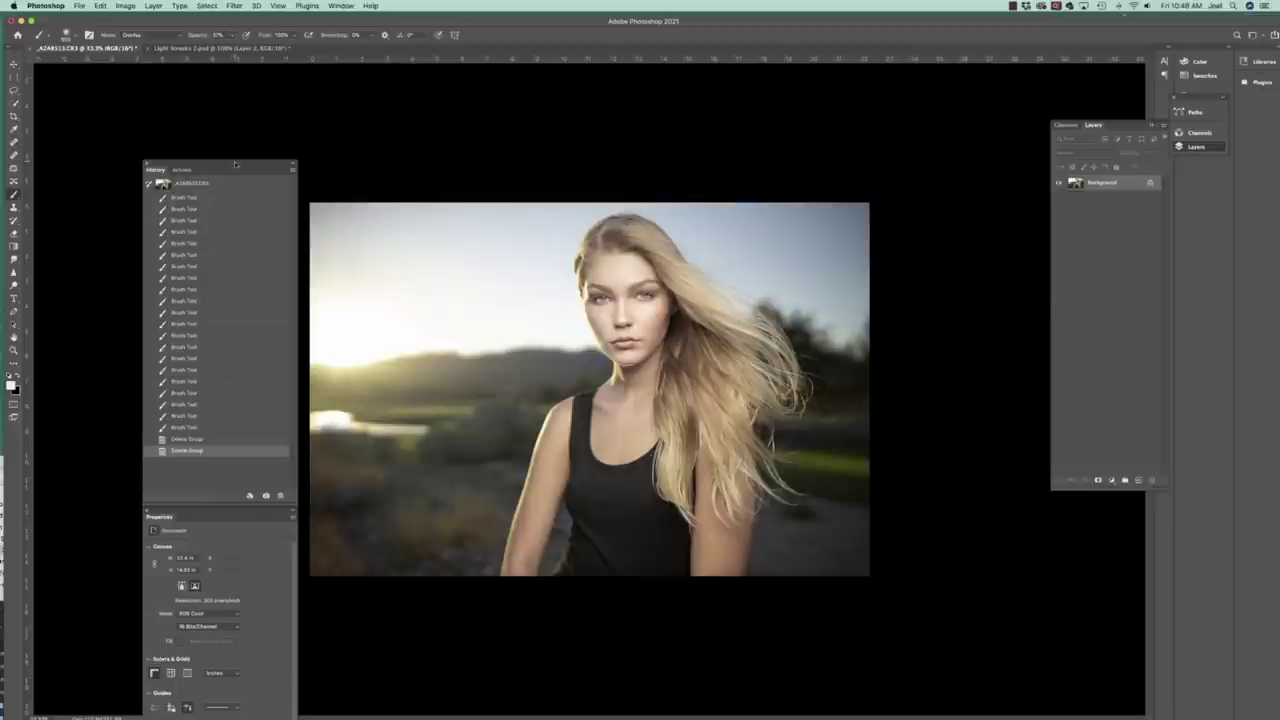
Step: Dock History at the upper left with Properties beneath it, then duplicate the photo layer
drag(205, 167, 110, 77)
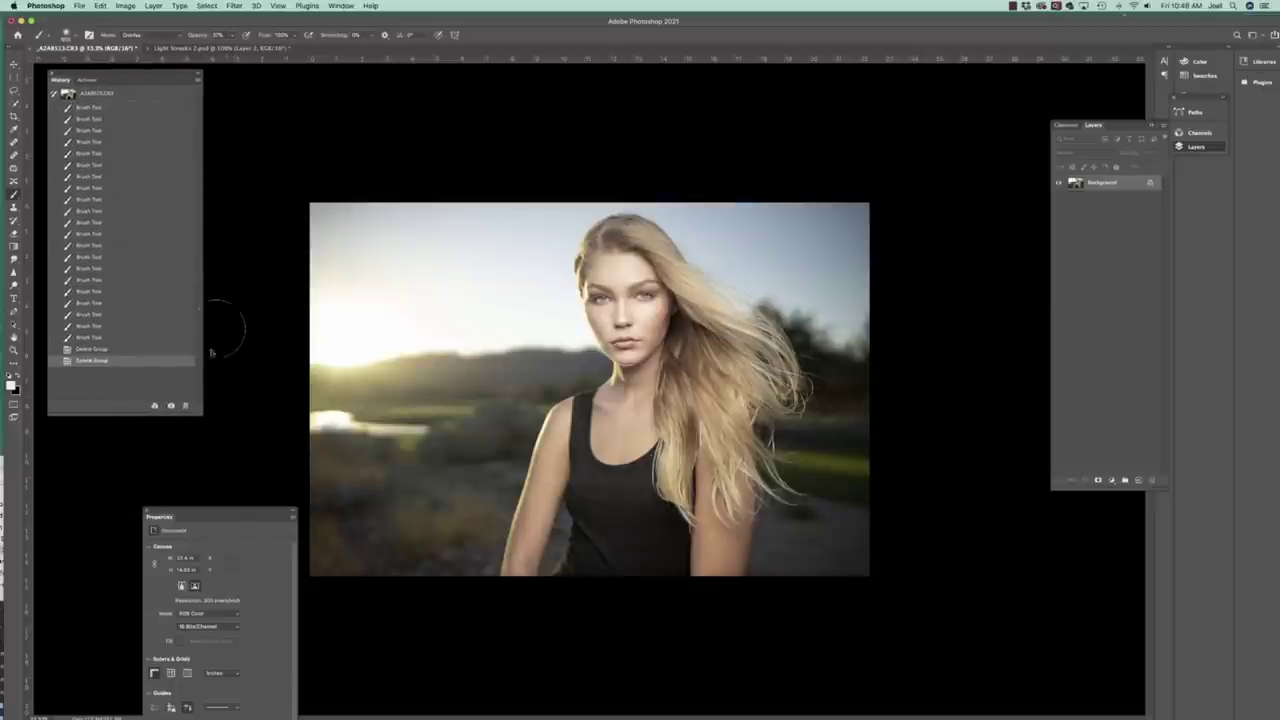
drag(228, 515, 131, 425)
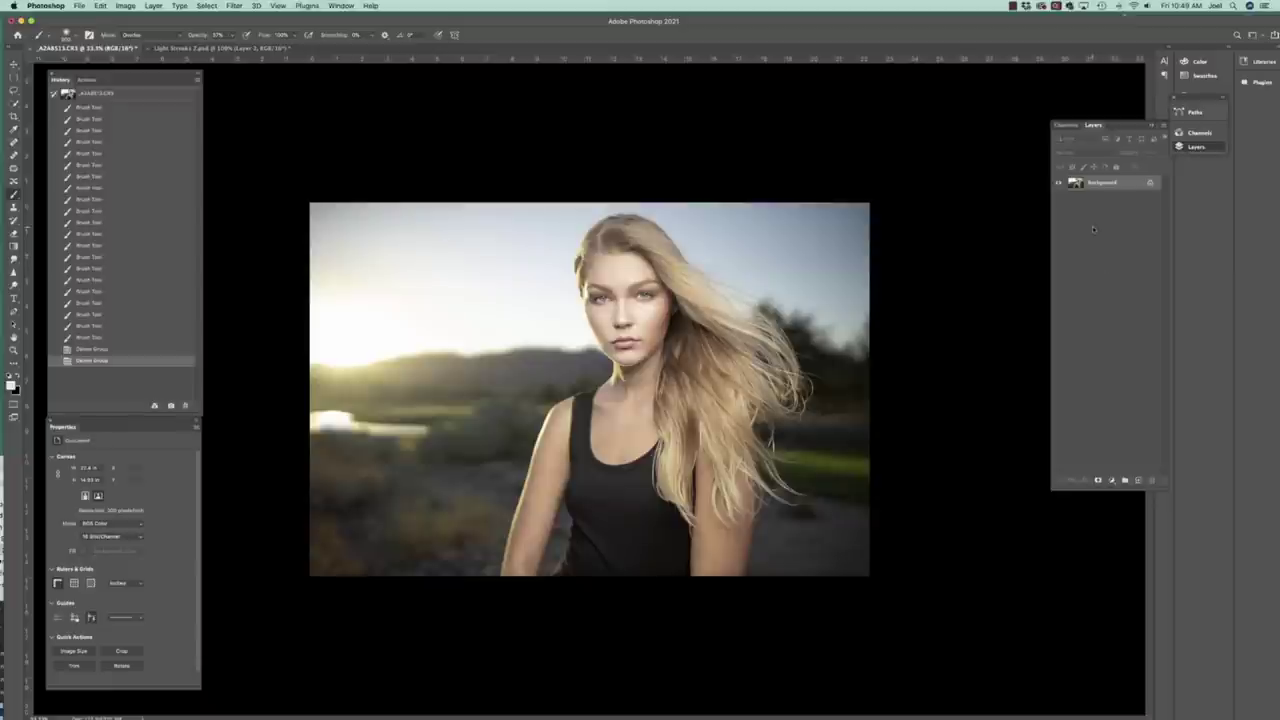
key(super+j)
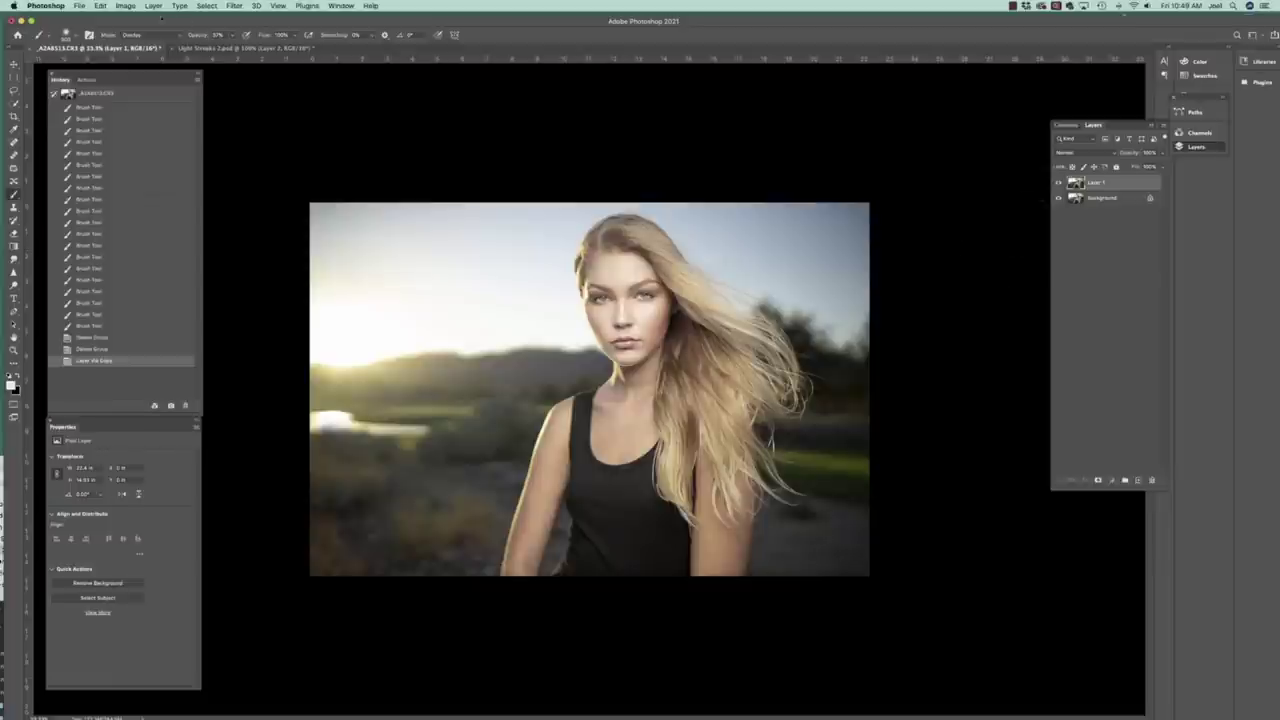
Step: Open Sky Replacement from the Edit menu for Layer 1
click(100, 5)
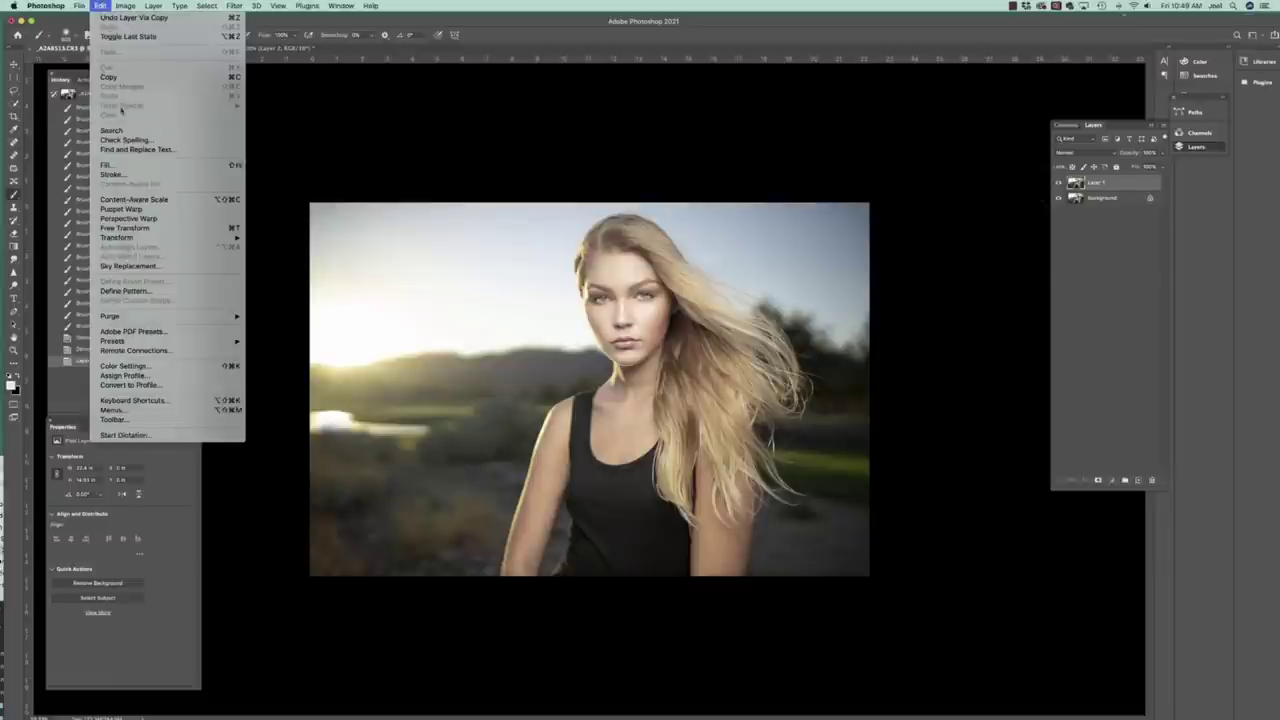
click(154, 267)
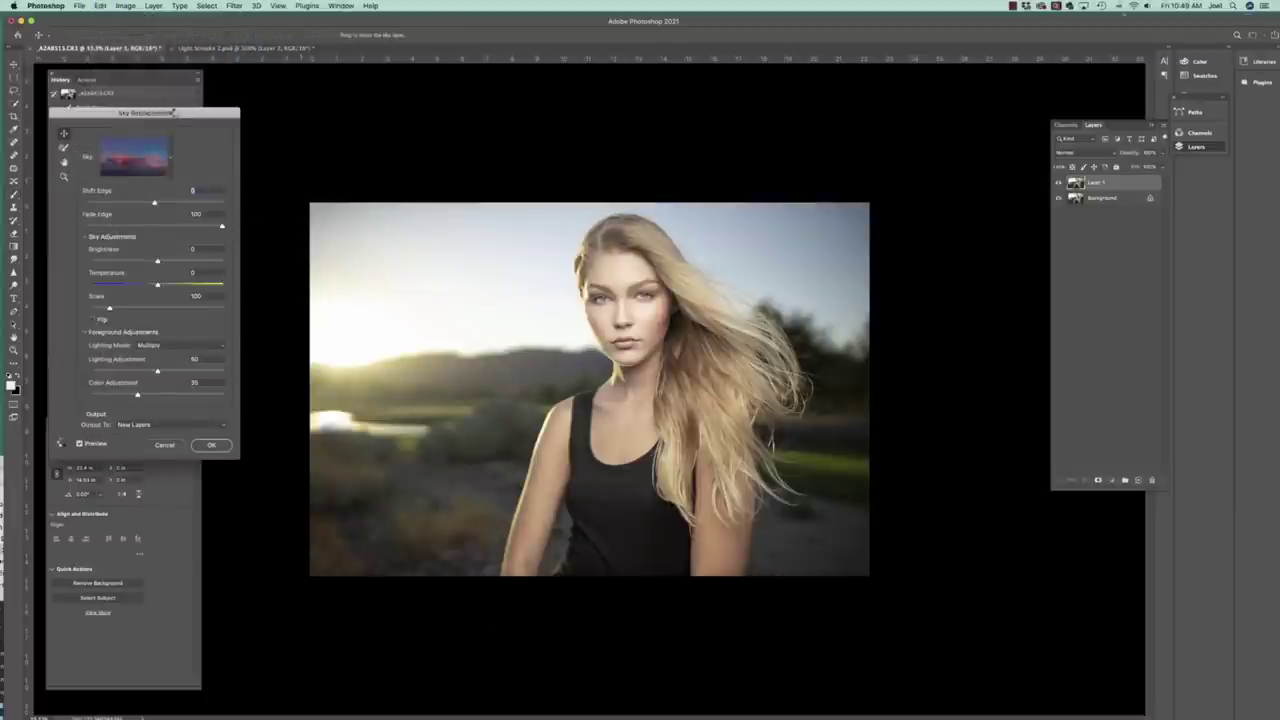
Step: Try the blue cloudy sky preset, flipped horizontally
drag(176, 112, 273, 97)
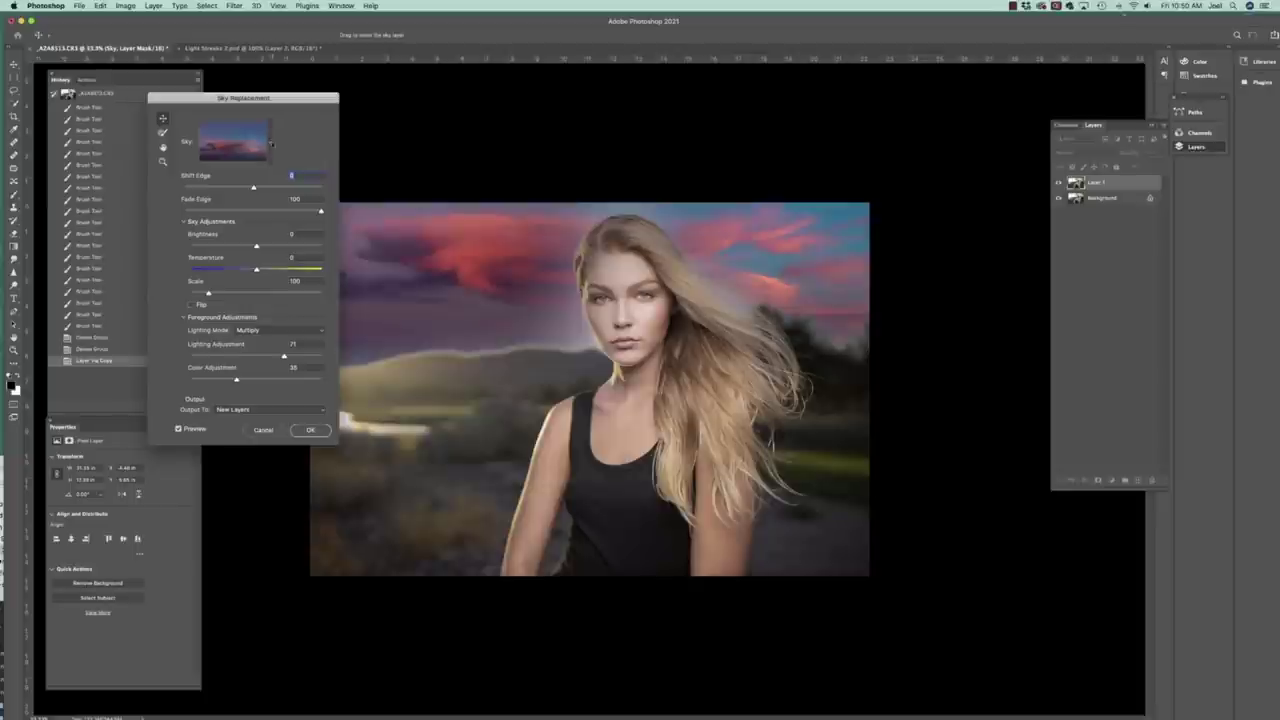
click(268, 143)
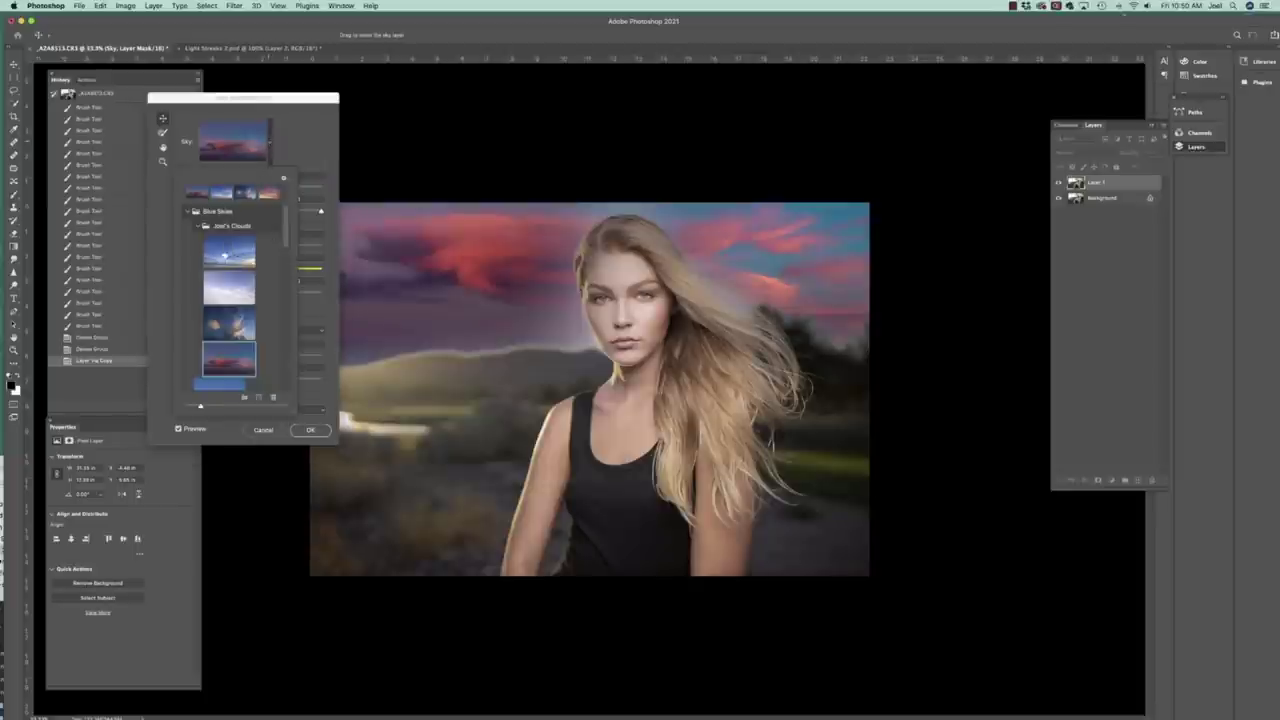
click(228, 254)
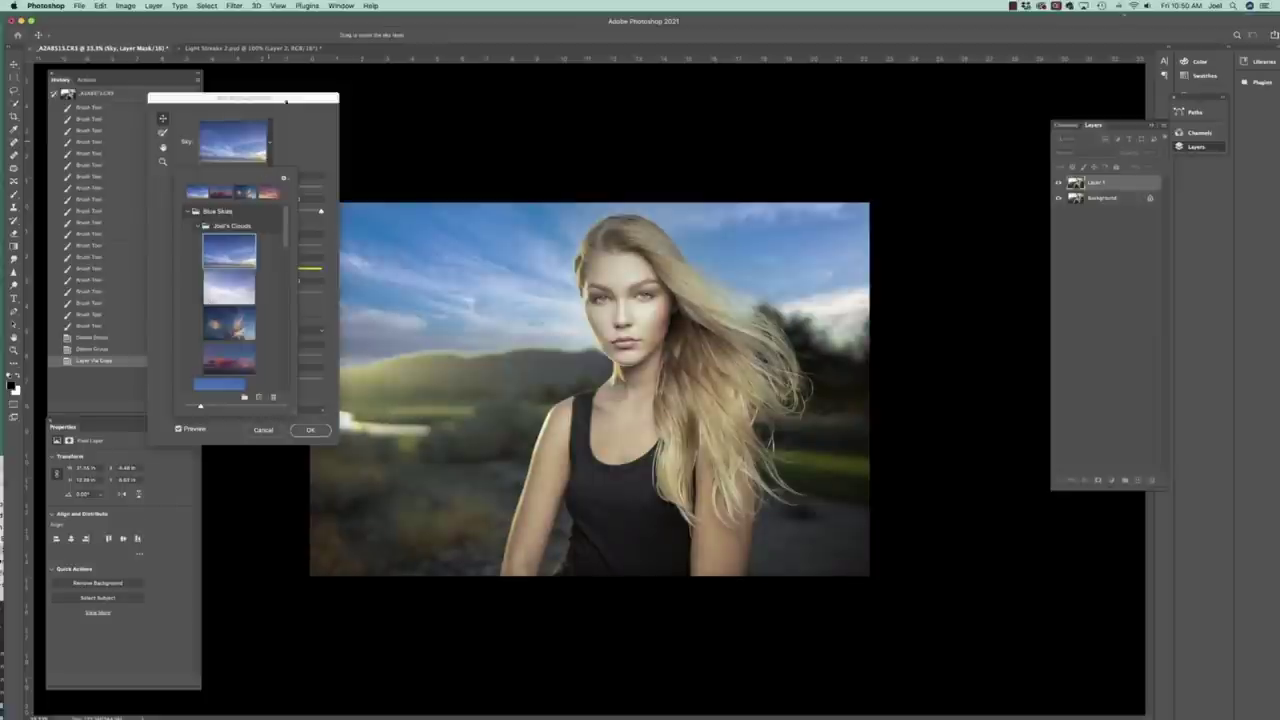
drag(286, 101, 222, 93)
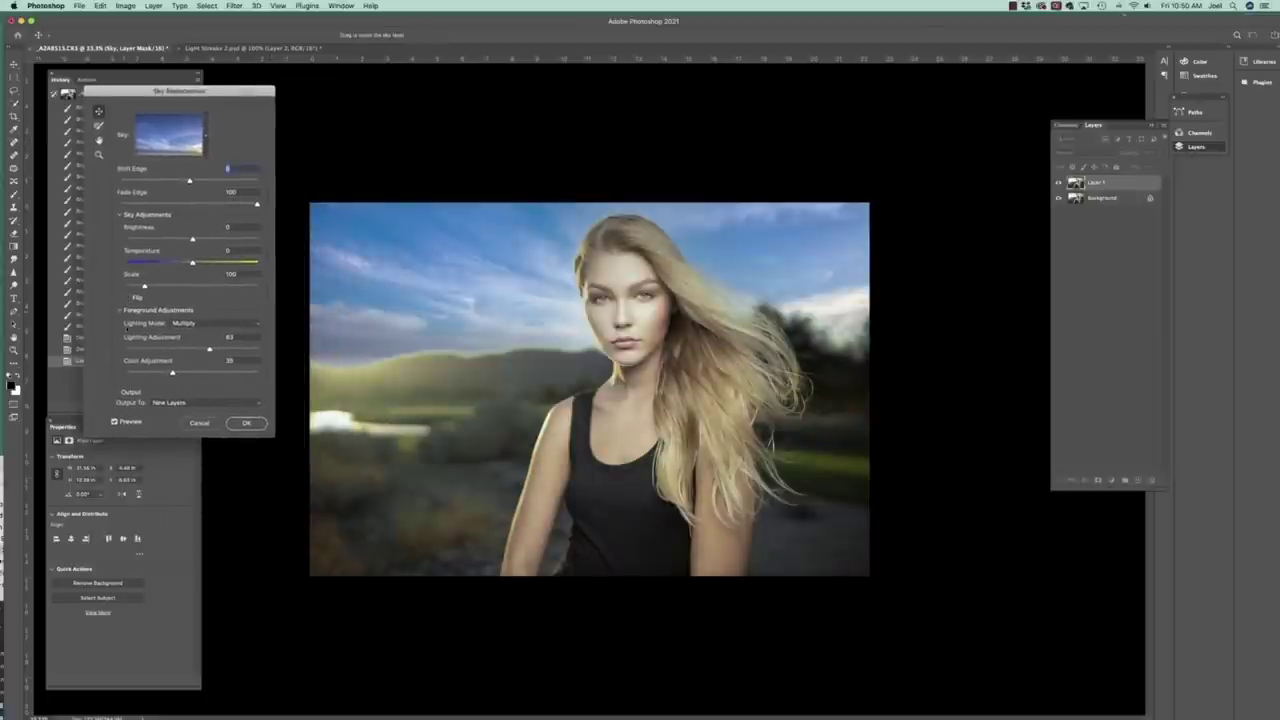
click(127, 298)
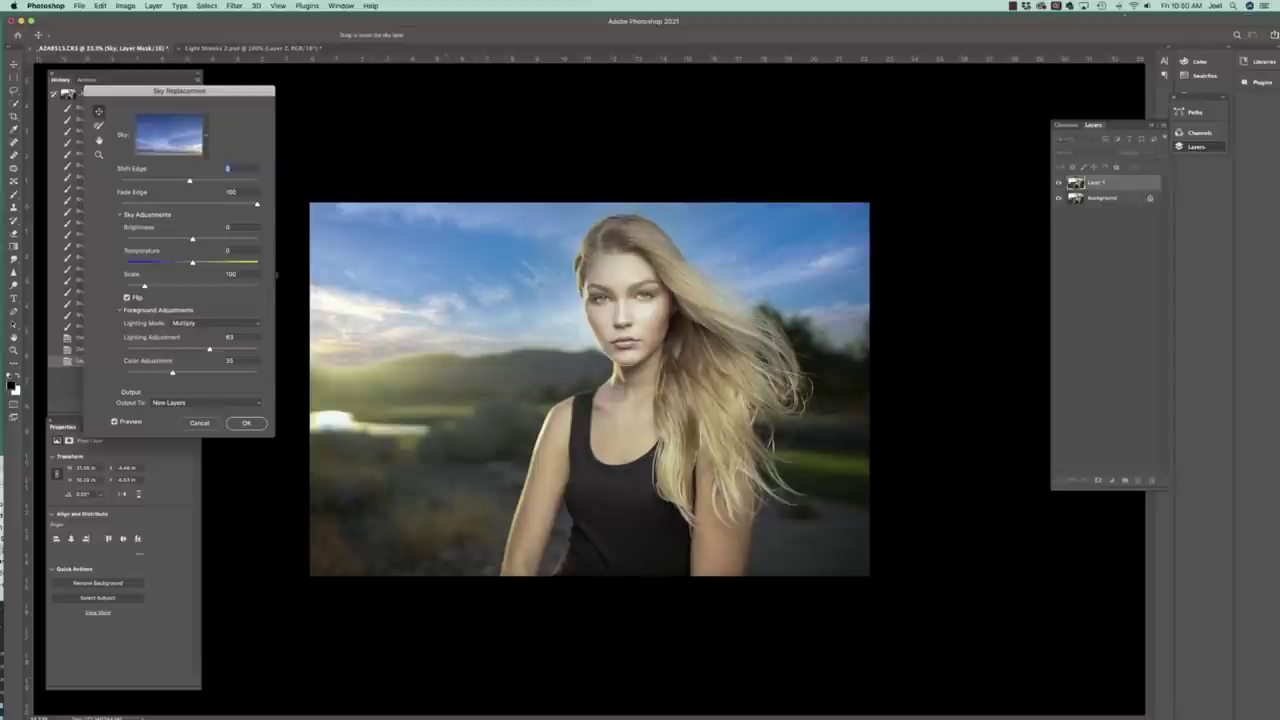
Step: Swap to the orange sunset sky from the custom clouds folder, flipped horizontally
click(200, 146)
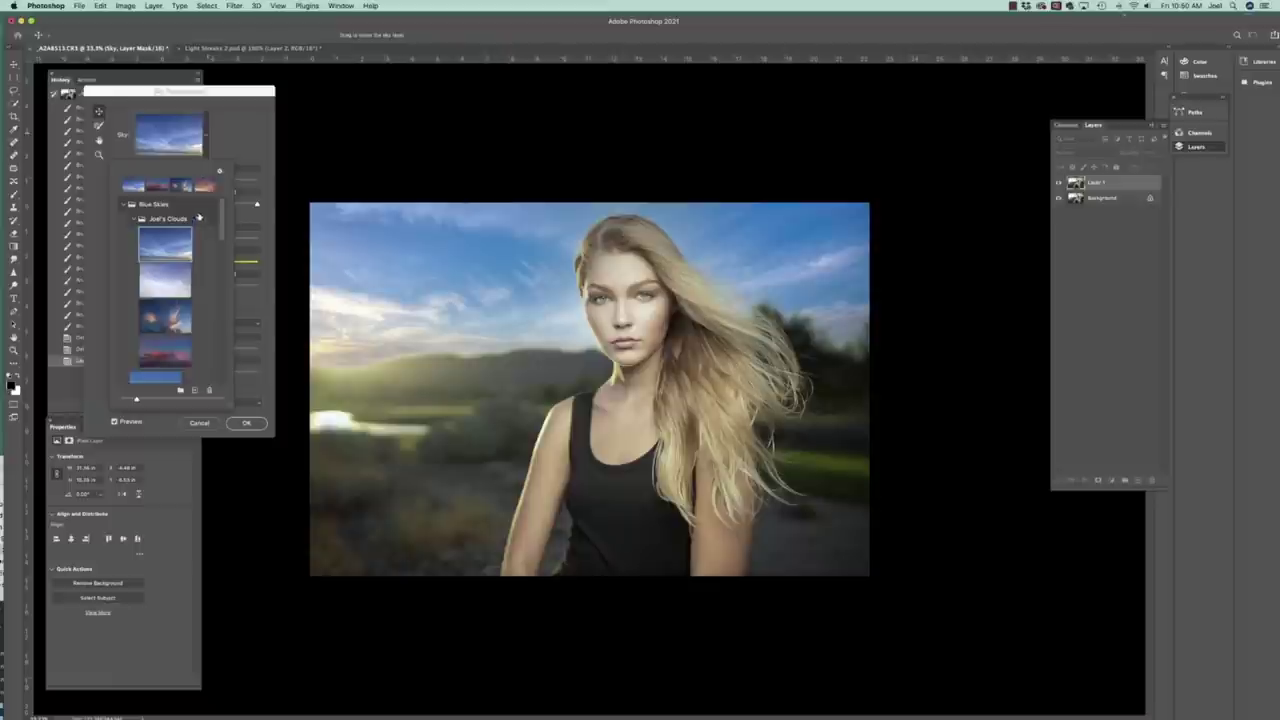
click(134, 218)
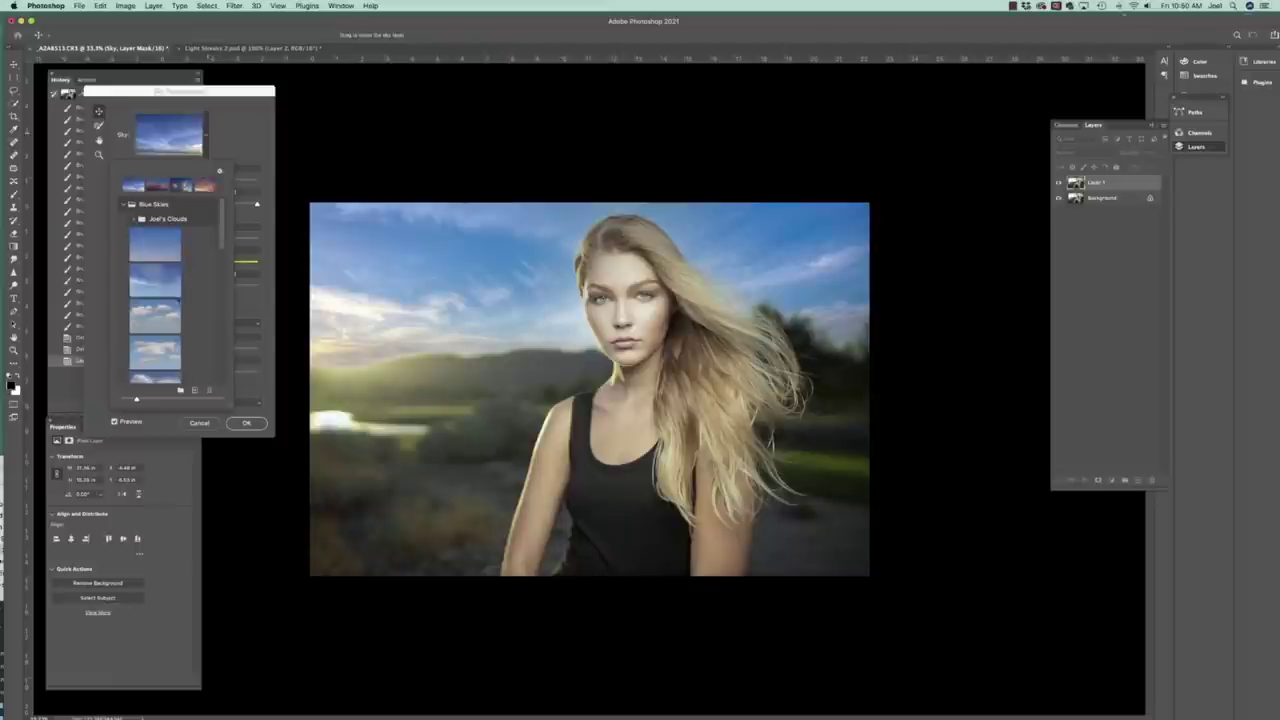
scroll(132, 281, down, 10)
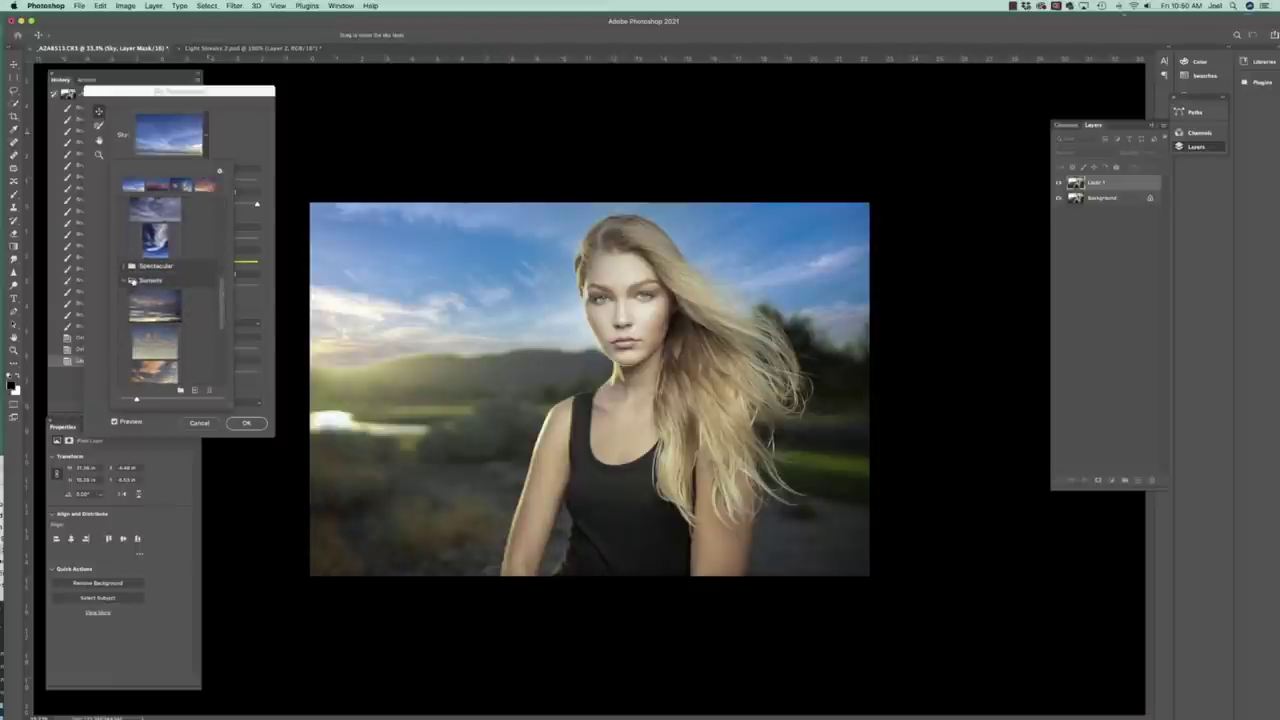
scroll(157, 356, down, 5)
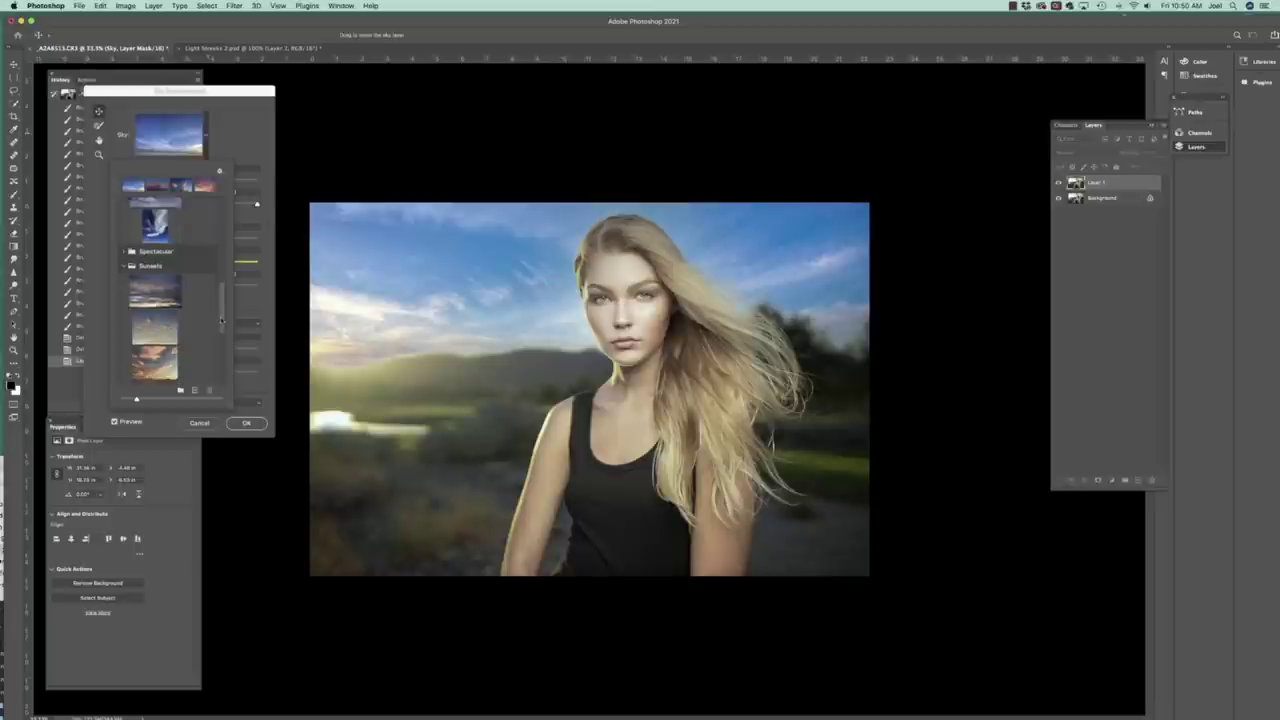
click(155, 312)
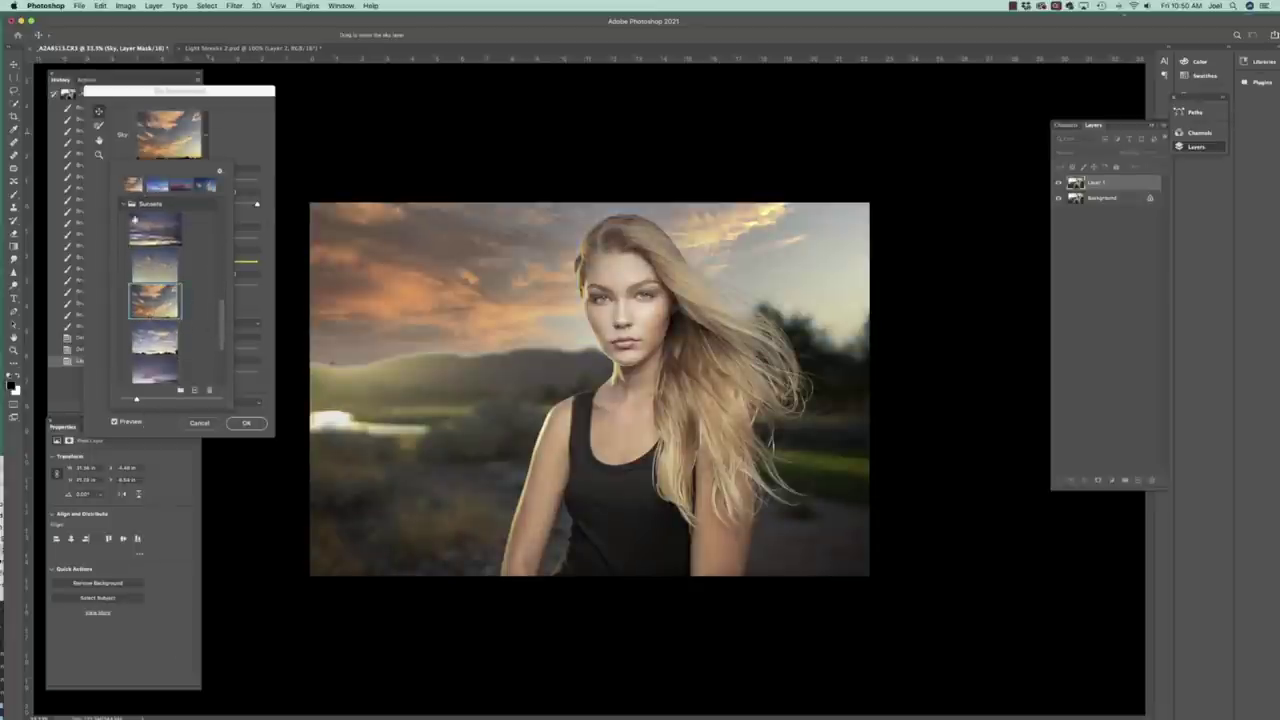
key(Return)
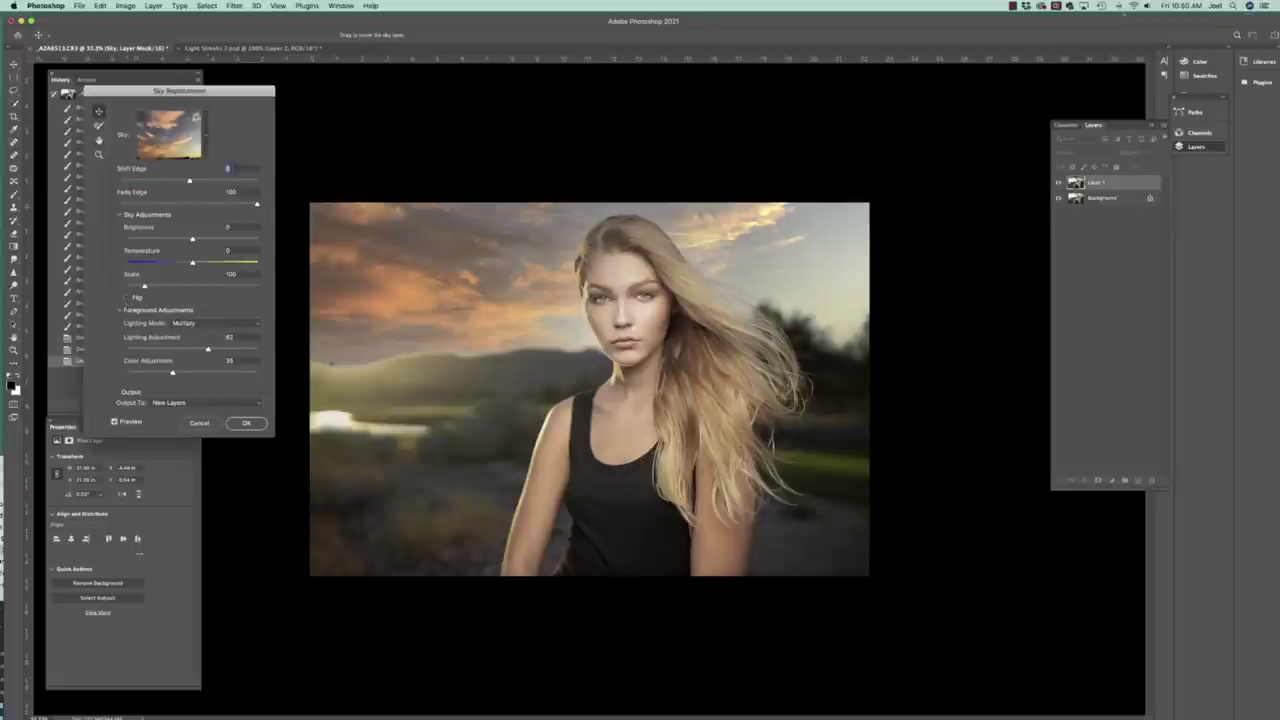
click(127, 297)
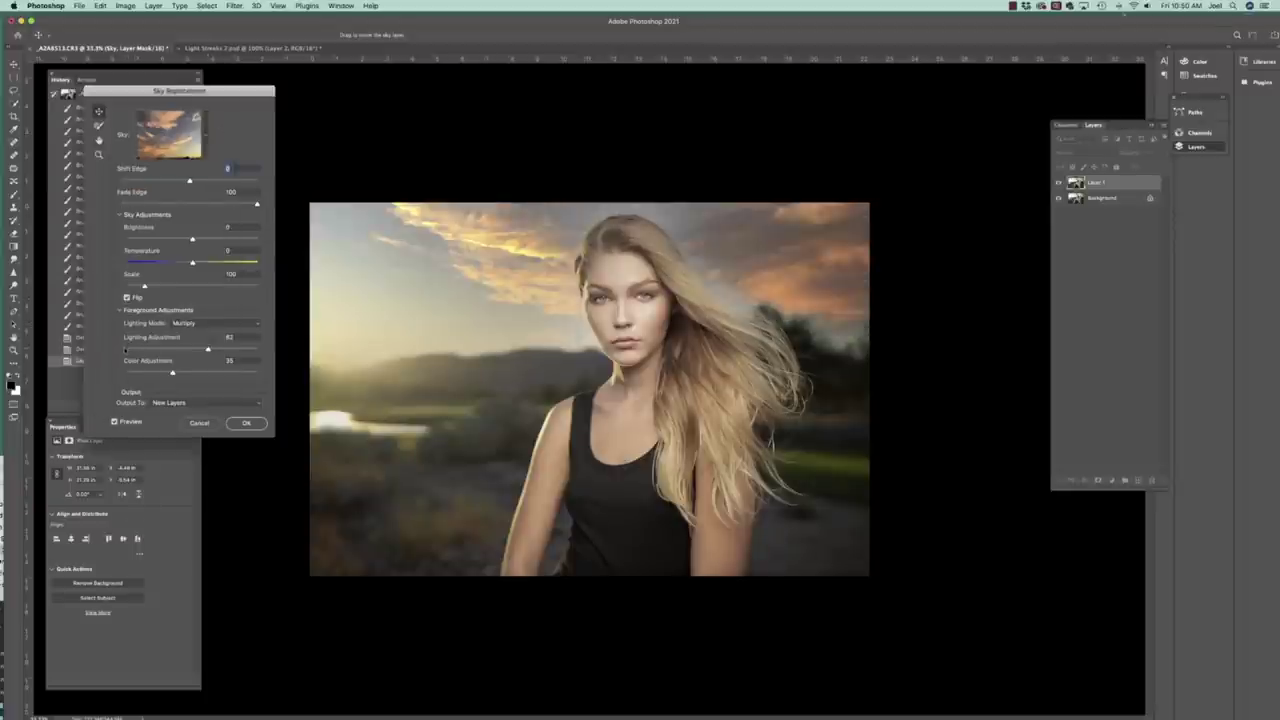
Step: Settle on the red and purple cloudy sky, flipped horizontally
click(205, 140)
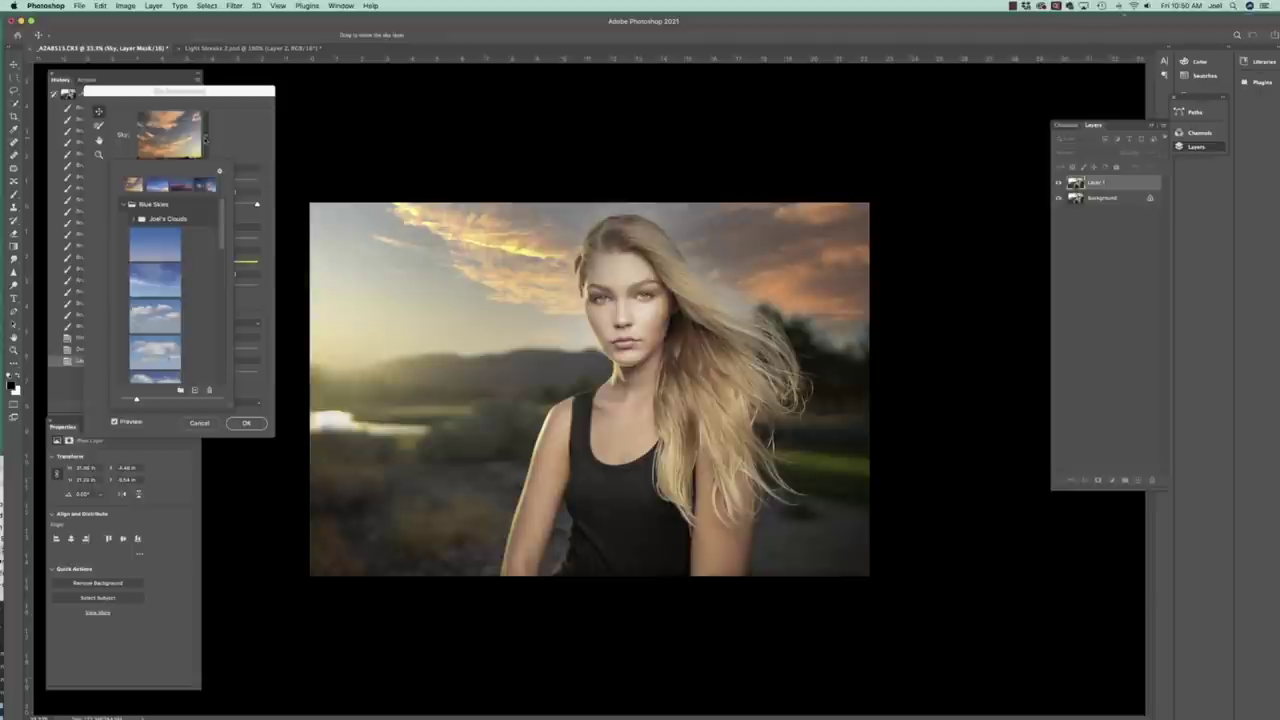
click(135, 219)
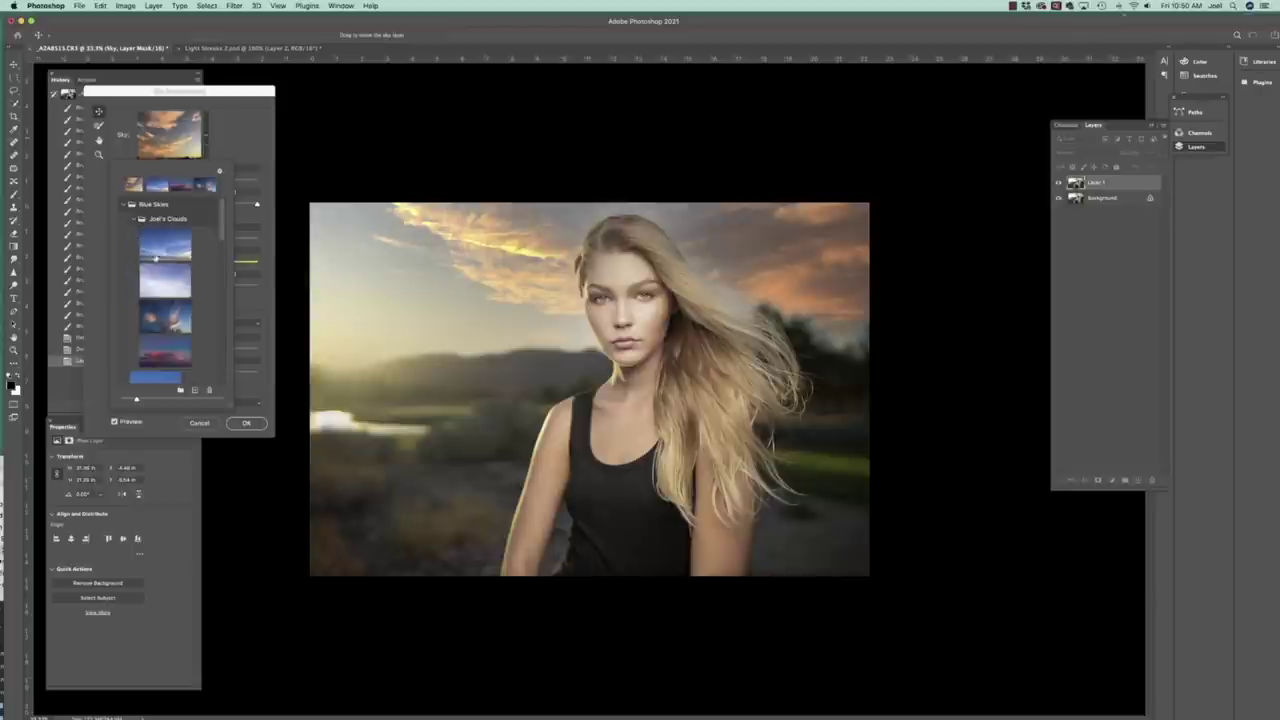
click(155, 368)
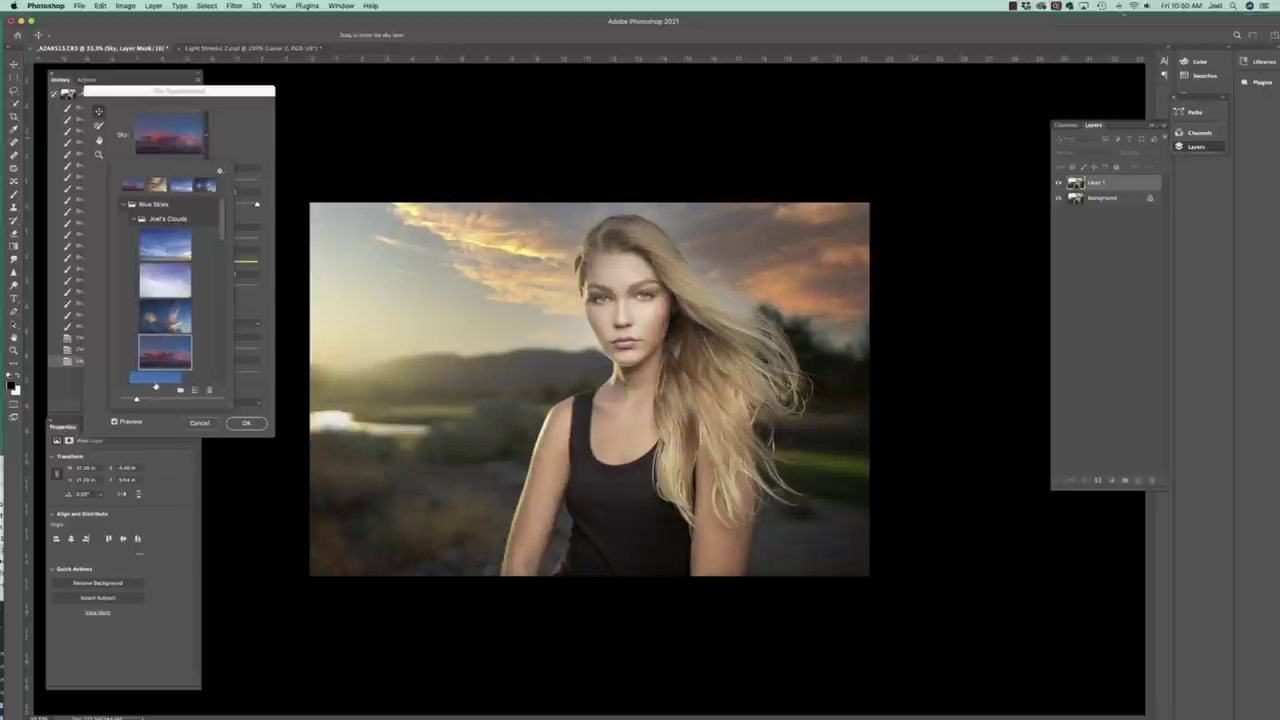
click(230, 145)
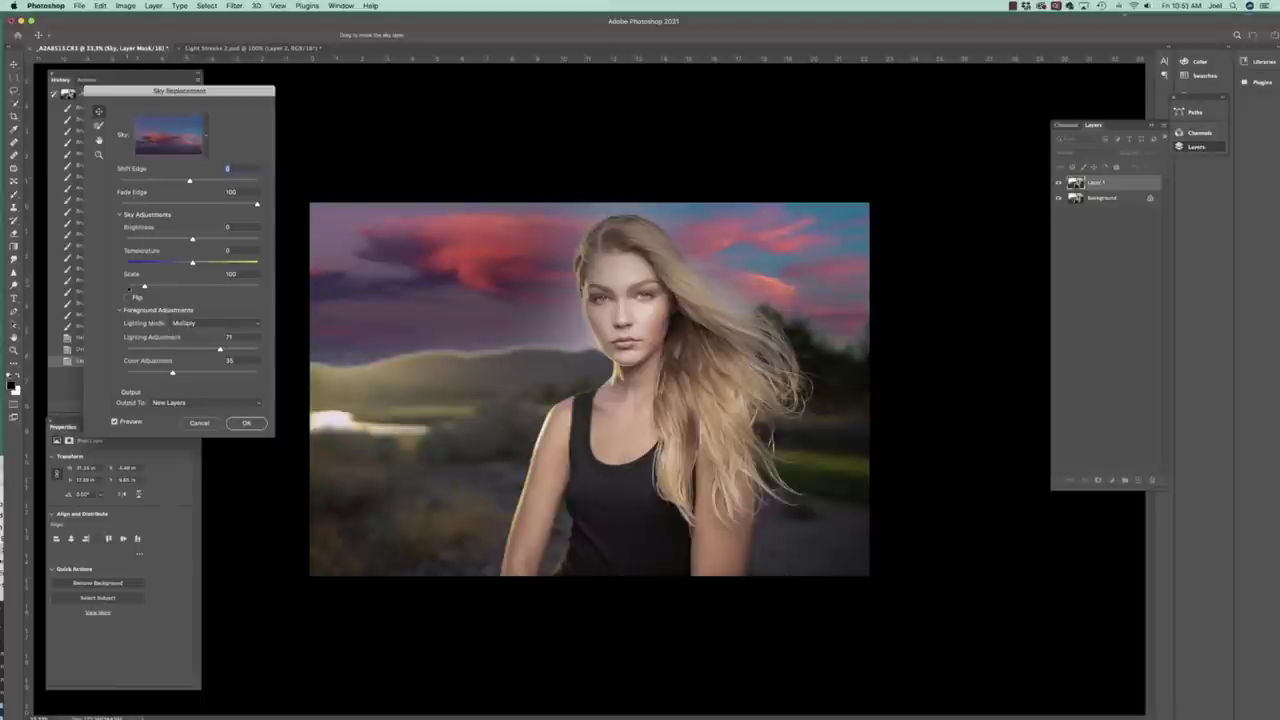
click(127, 297)
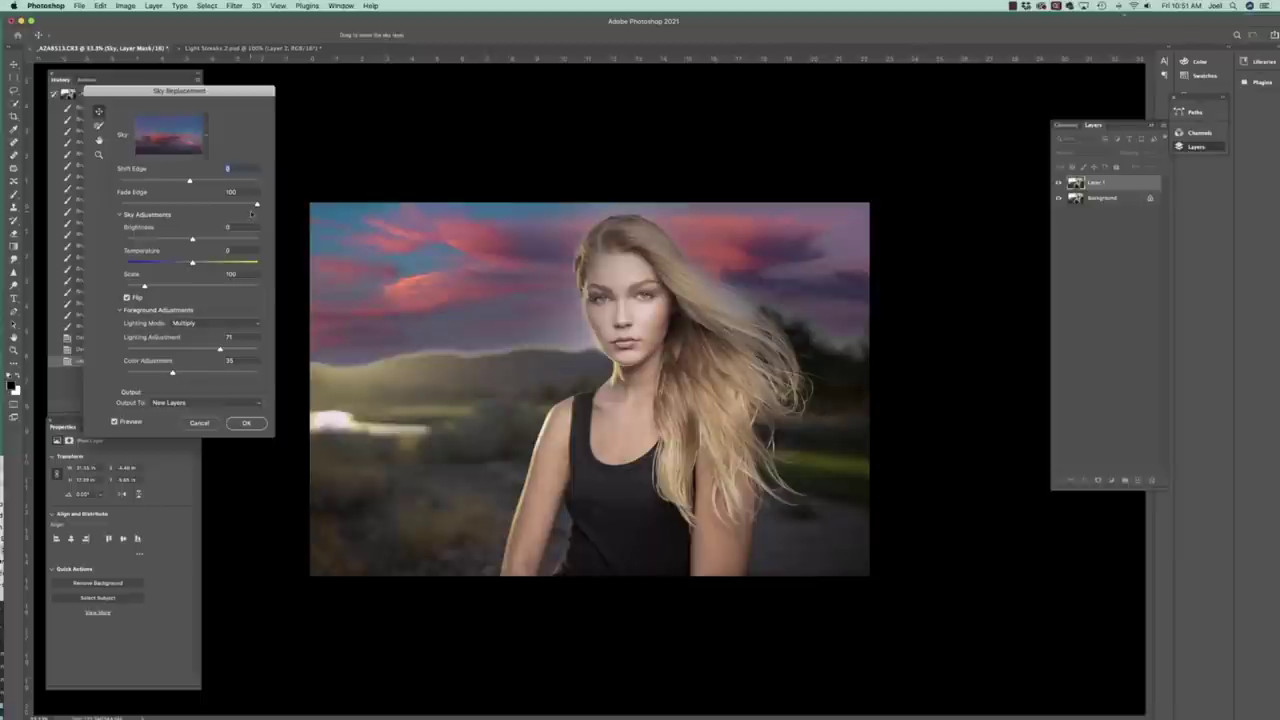
Step: Raise sky Brightness to 100 and leave Fade Edge at 100
drag(200, 241, 256, 248)
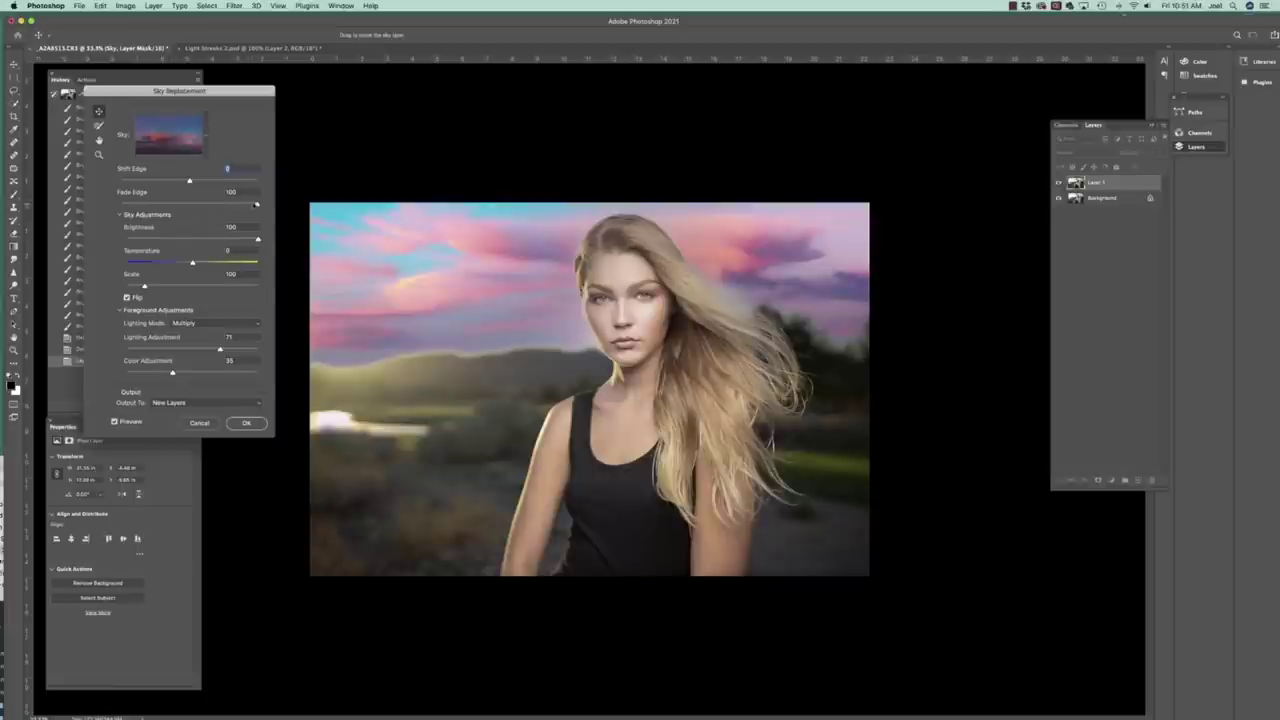
drag(256, 204, 205, 208)
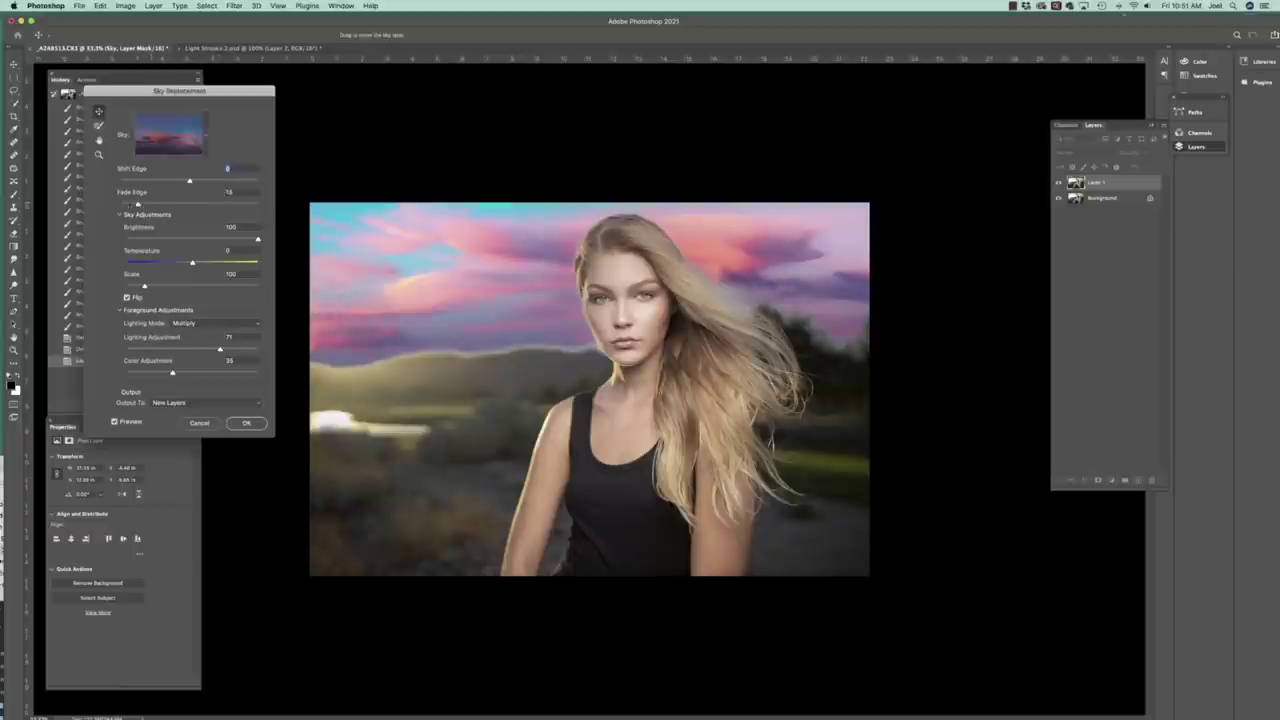
drag(121, 204, 123, 203)
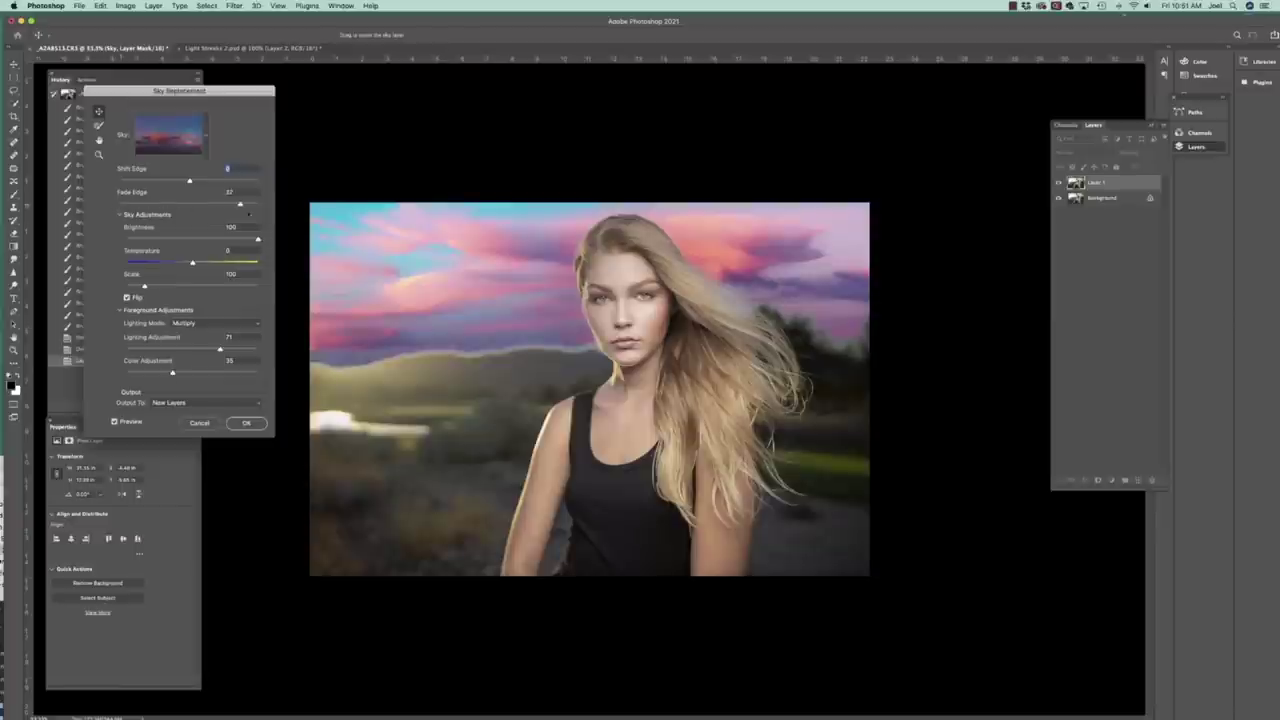
drag(248, 213, 262, 205)
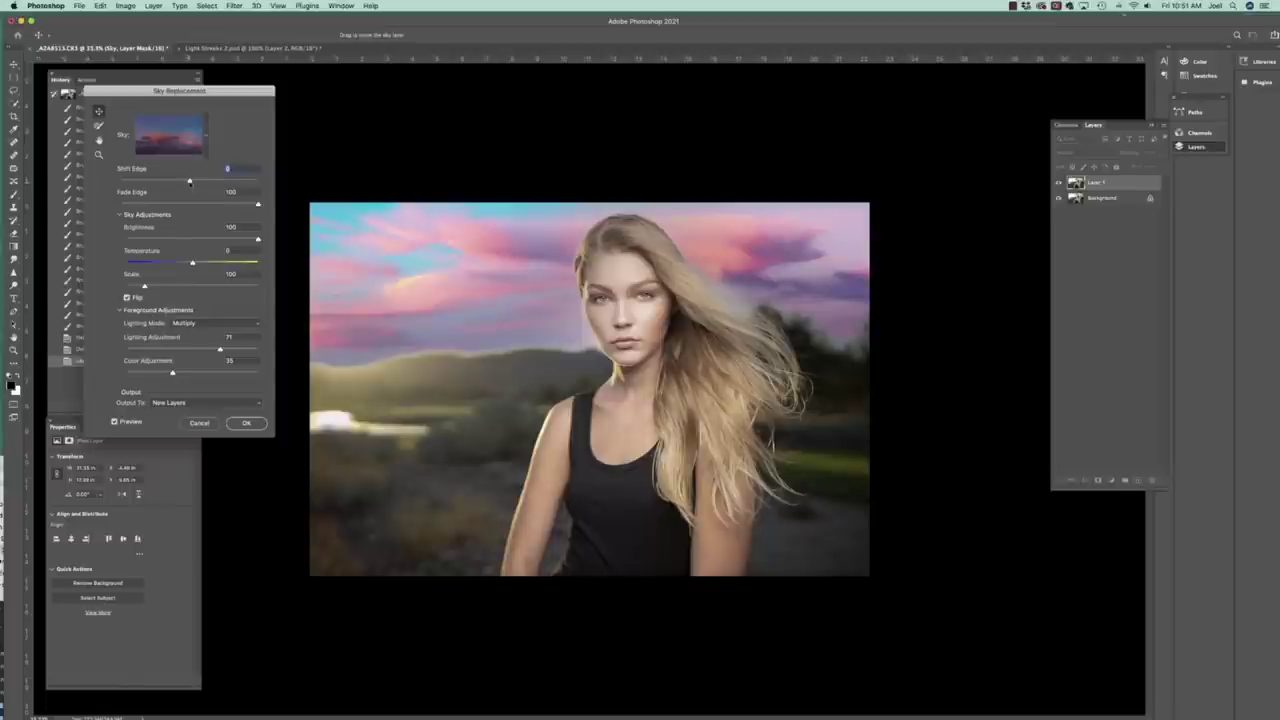
Step: Shift the sky edge to about -54 and apply the sky replacement
drag(185, 181, 161, 181)
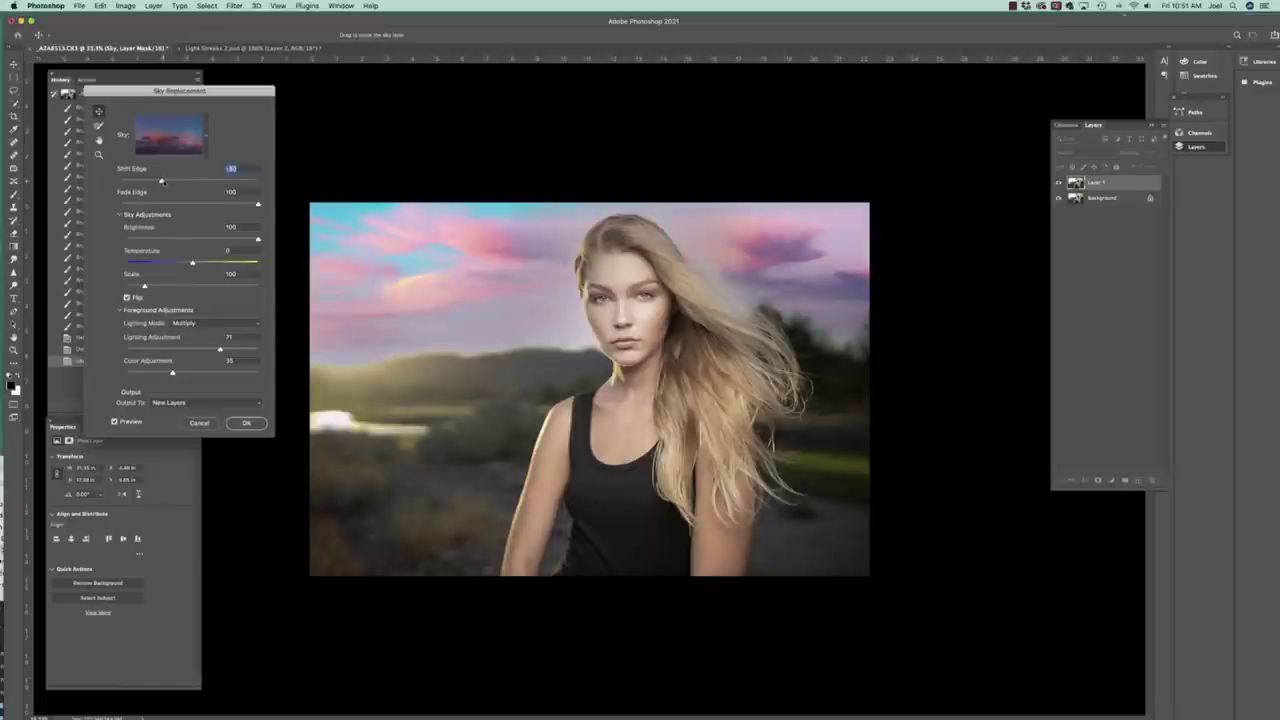
drag(161, 181, 157, 181)
drag(161, 181, 149, 184)
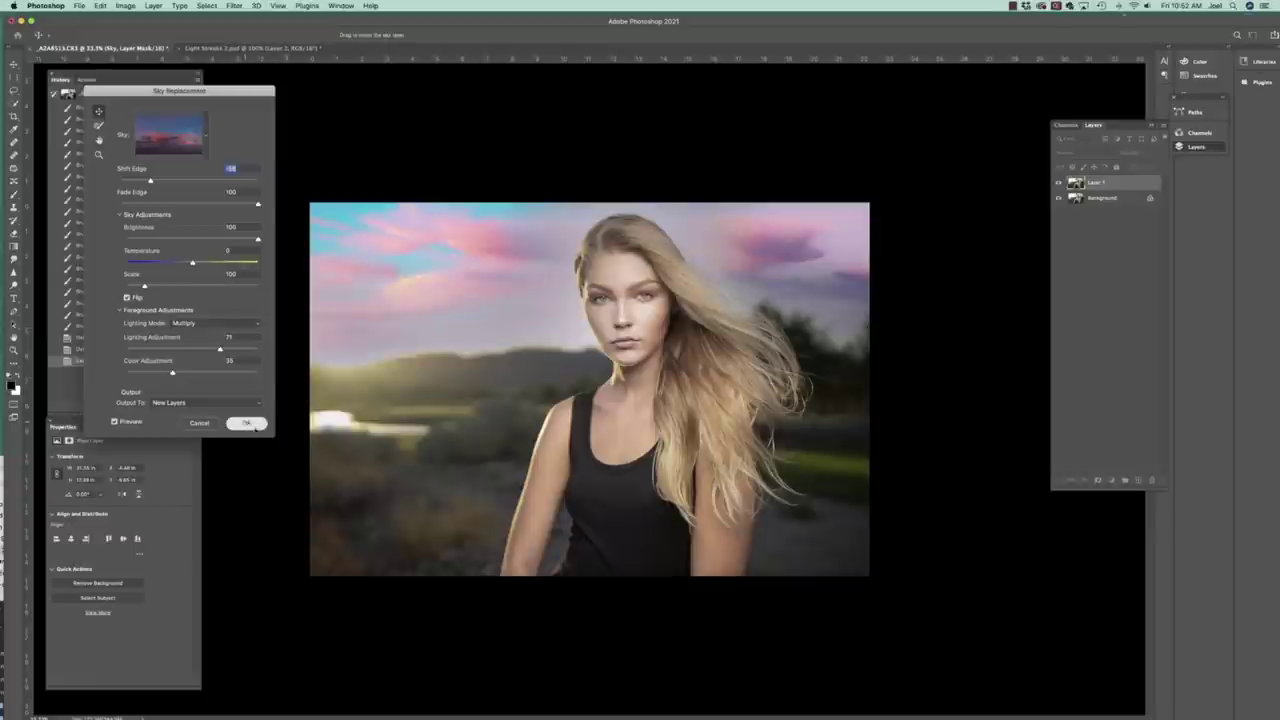
key(Return)
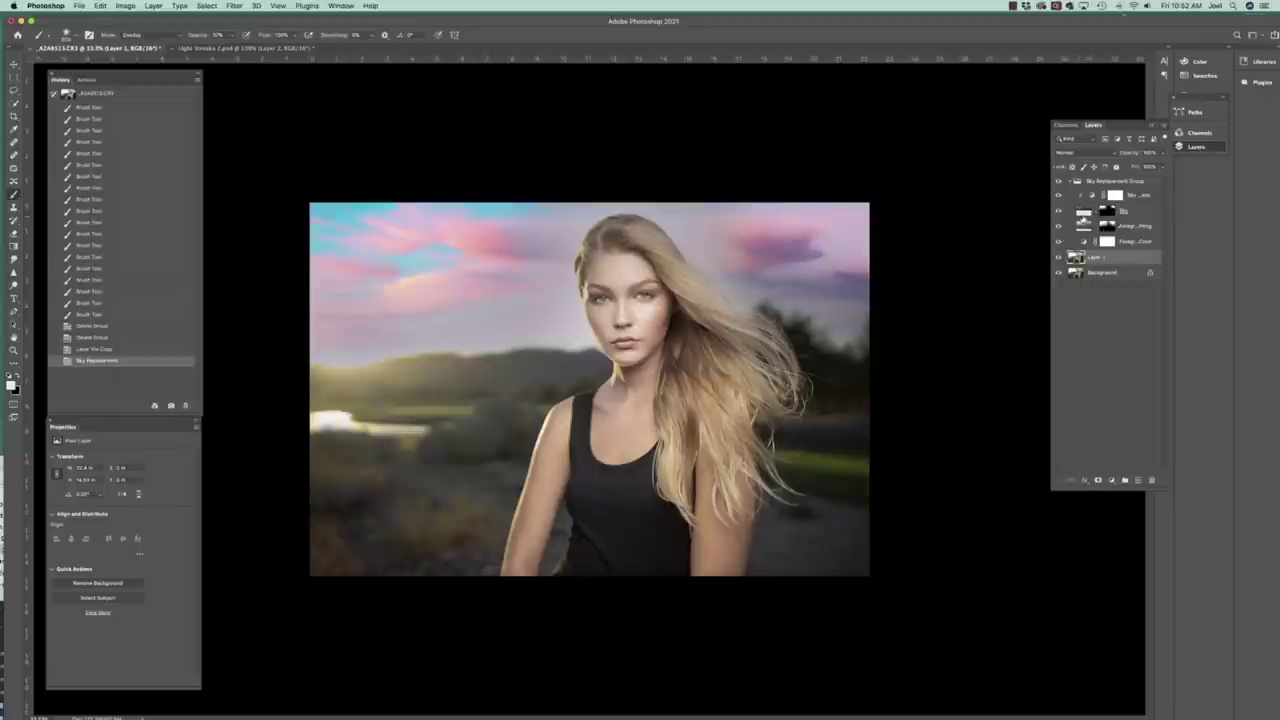
Step: Select the new Sky layer and convert it to a Smart Object
click(1140, 213)
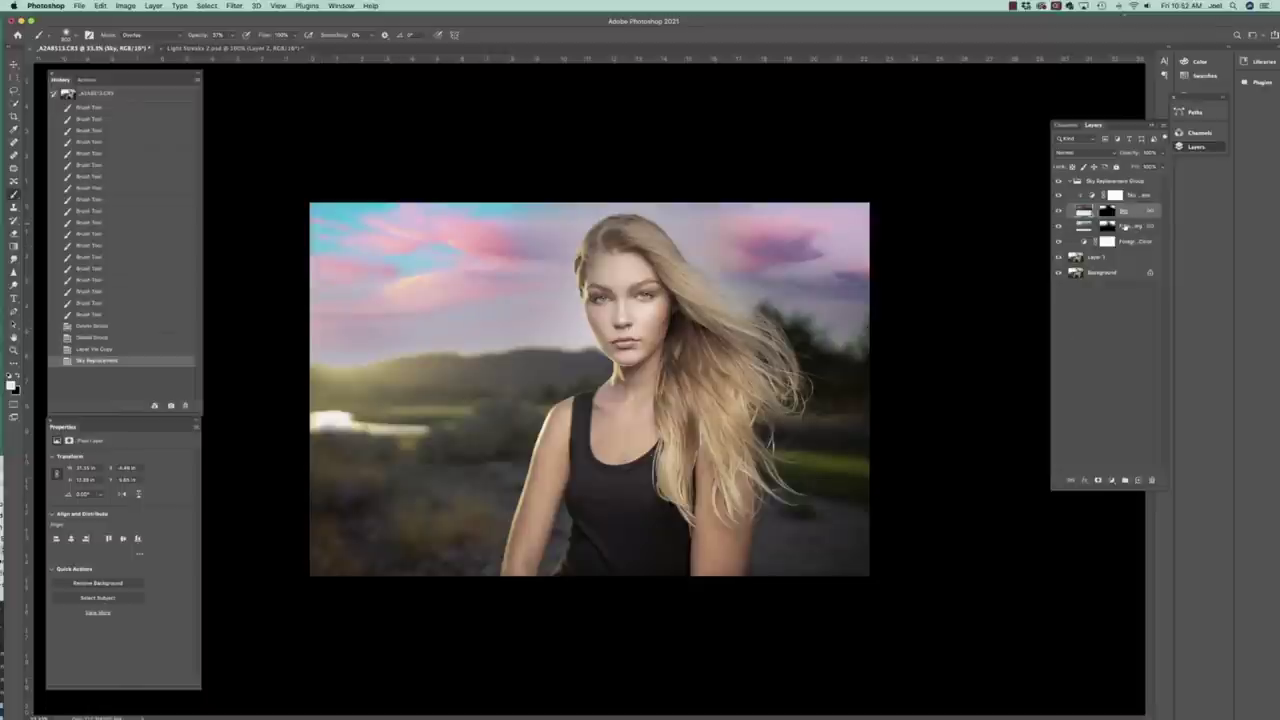
click(234, 6)
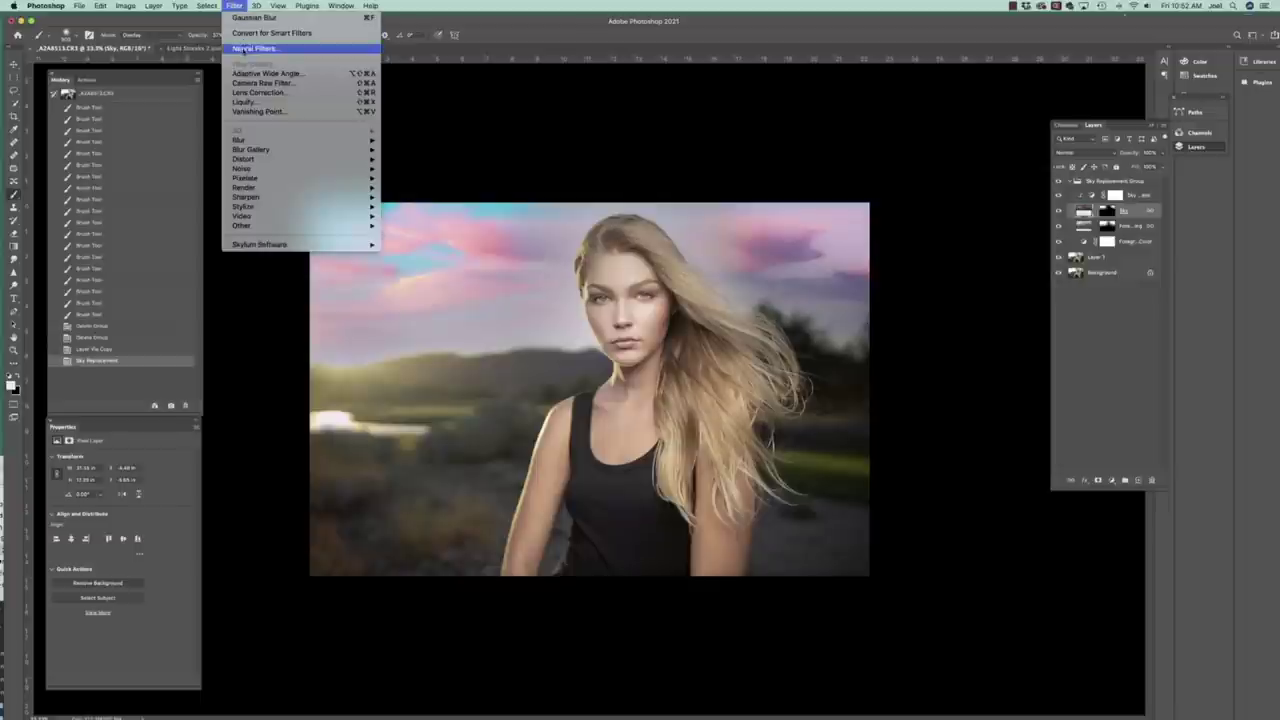
key(Escape)
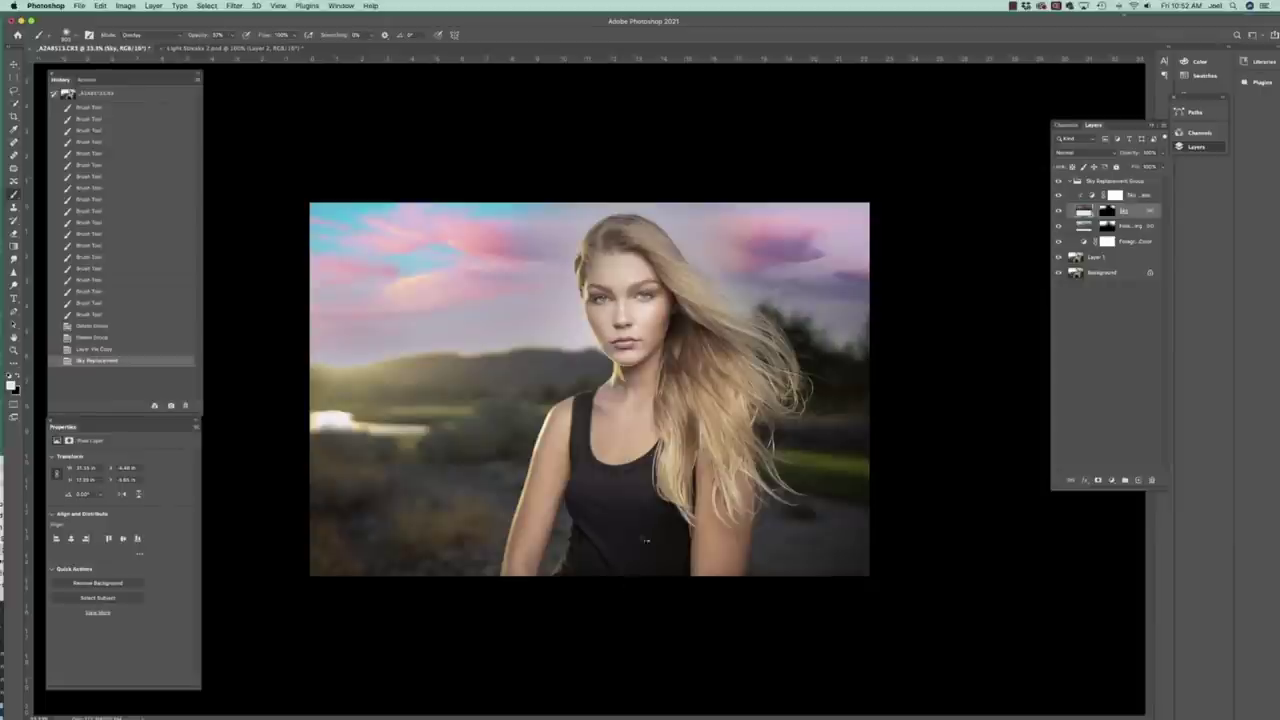
key(super+alt+shift+s)
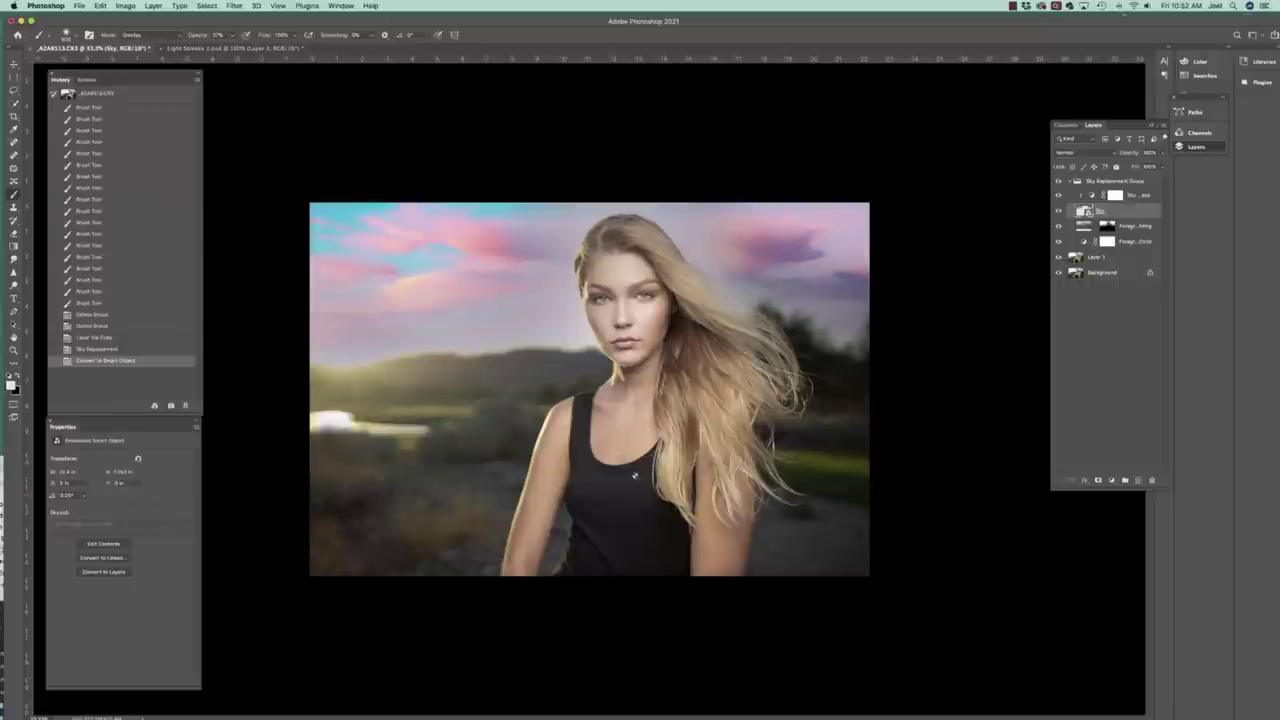
click(233, 5)
Step: Blur the Sky smart object with a roughly 5 px Gaussian Blur, then collapse the Sky Replacement Group
mouse_move(240, 145)
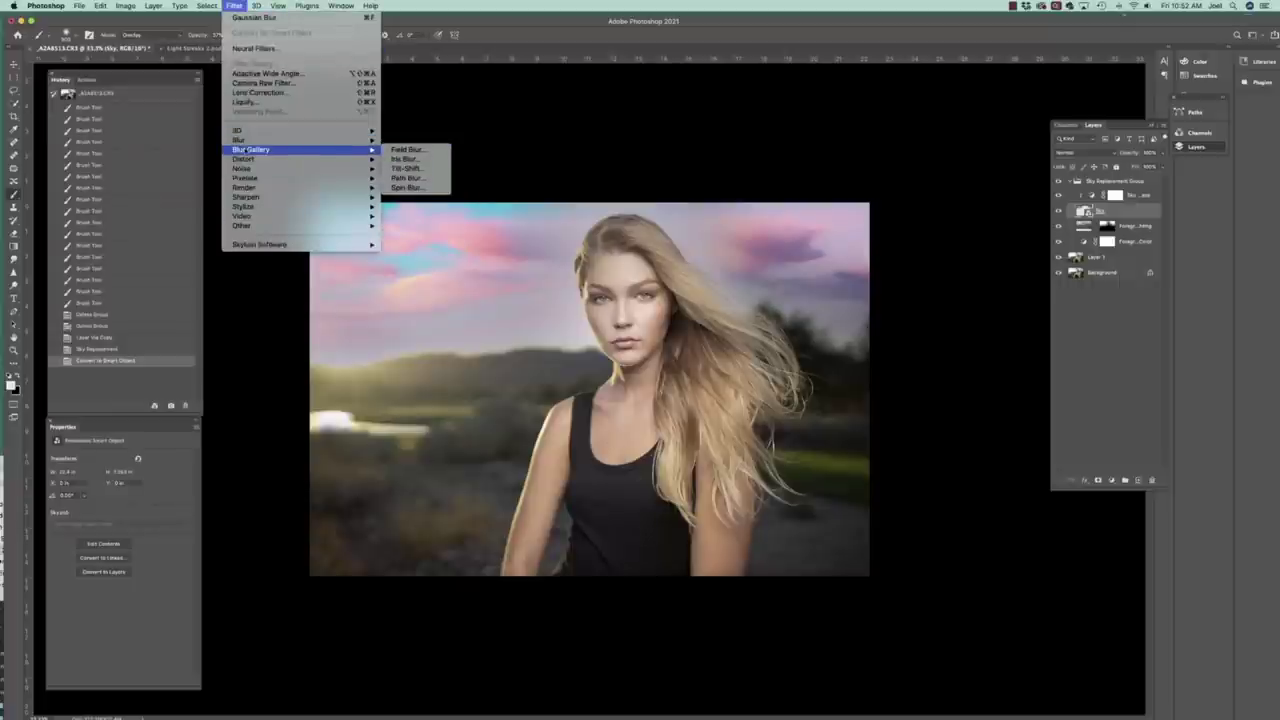
click(410, 178)
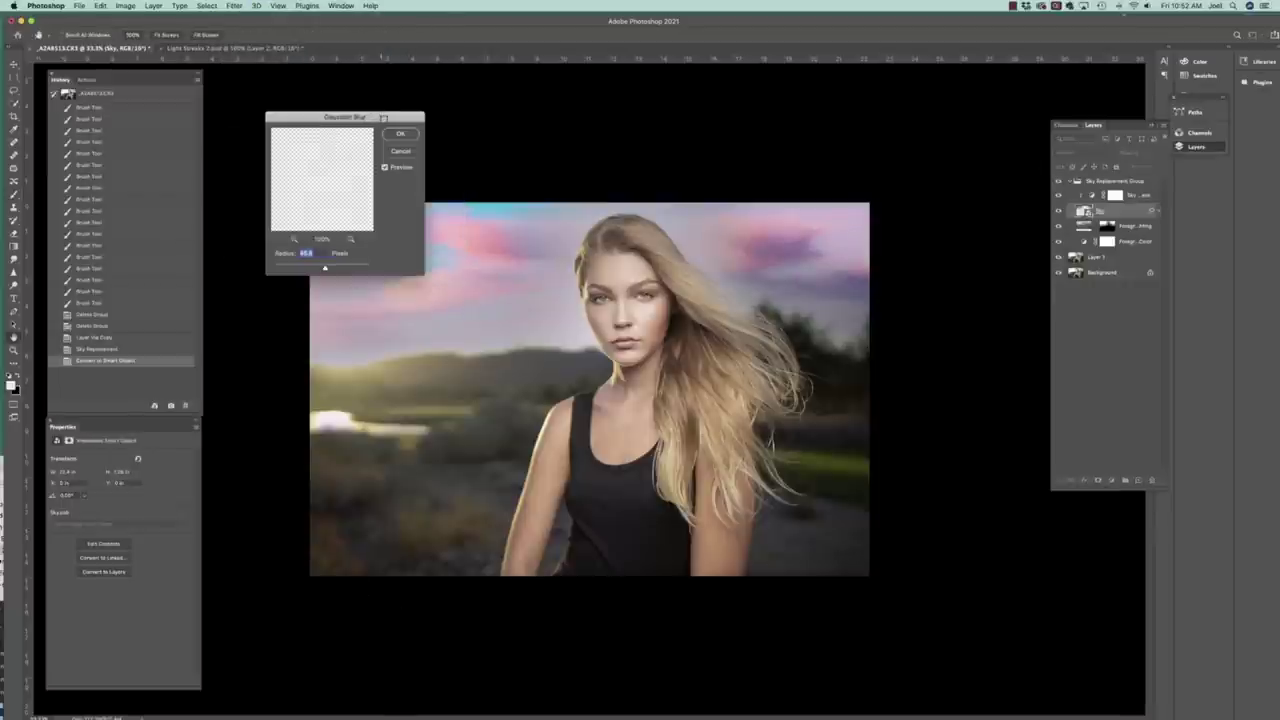
drag(383, 118, 256, 92)
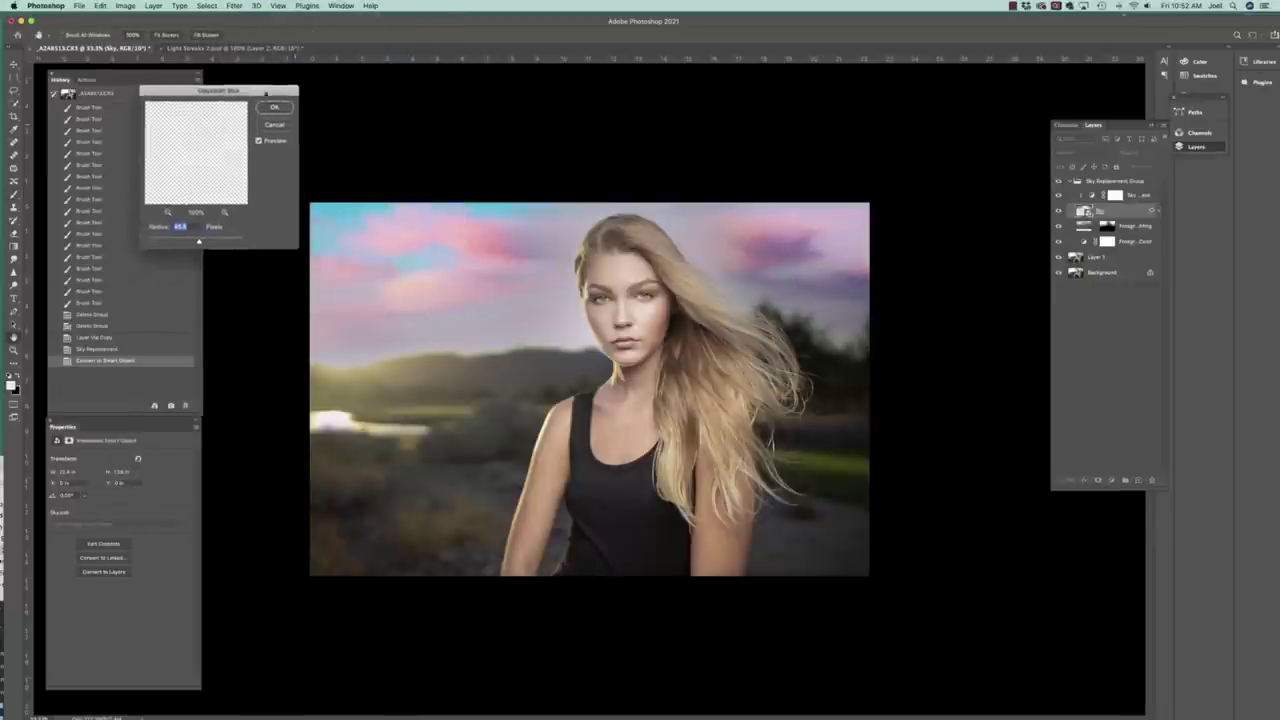
click(172, 242)
drag(172, 243, 178, 243)
drag(192, 243, 197, 243)
click(274, 108)
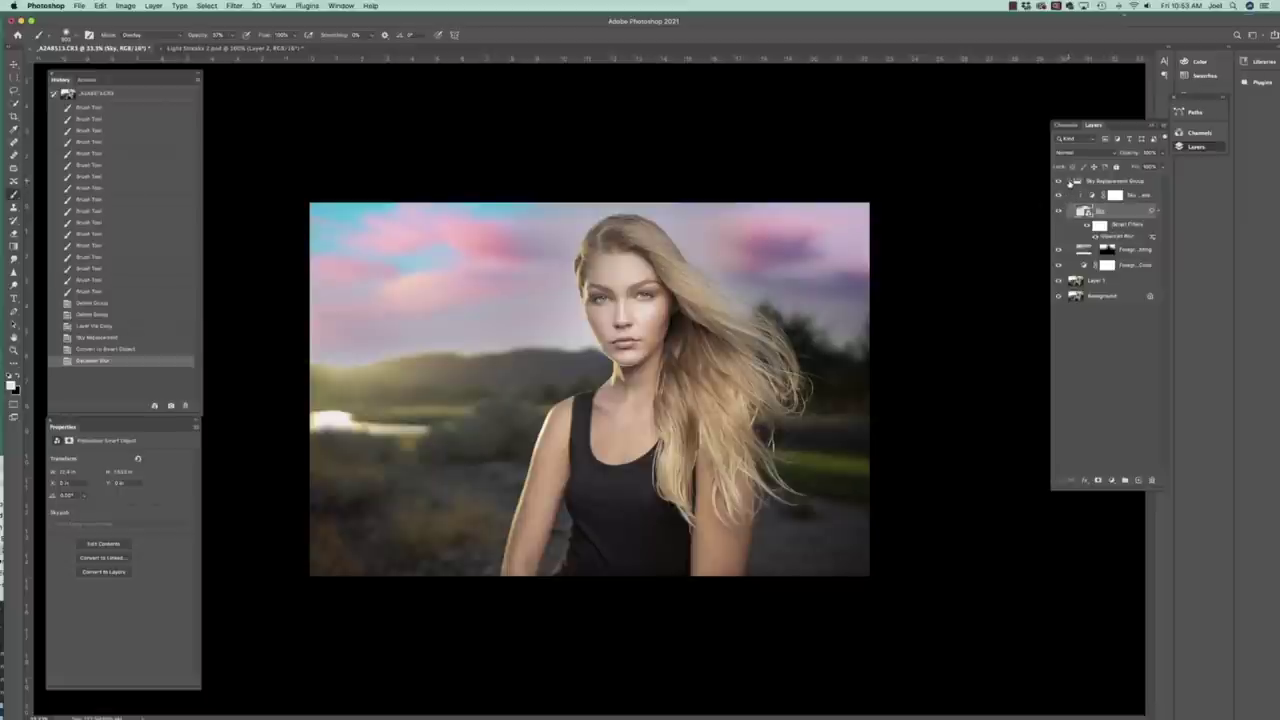
click(1070, 182)
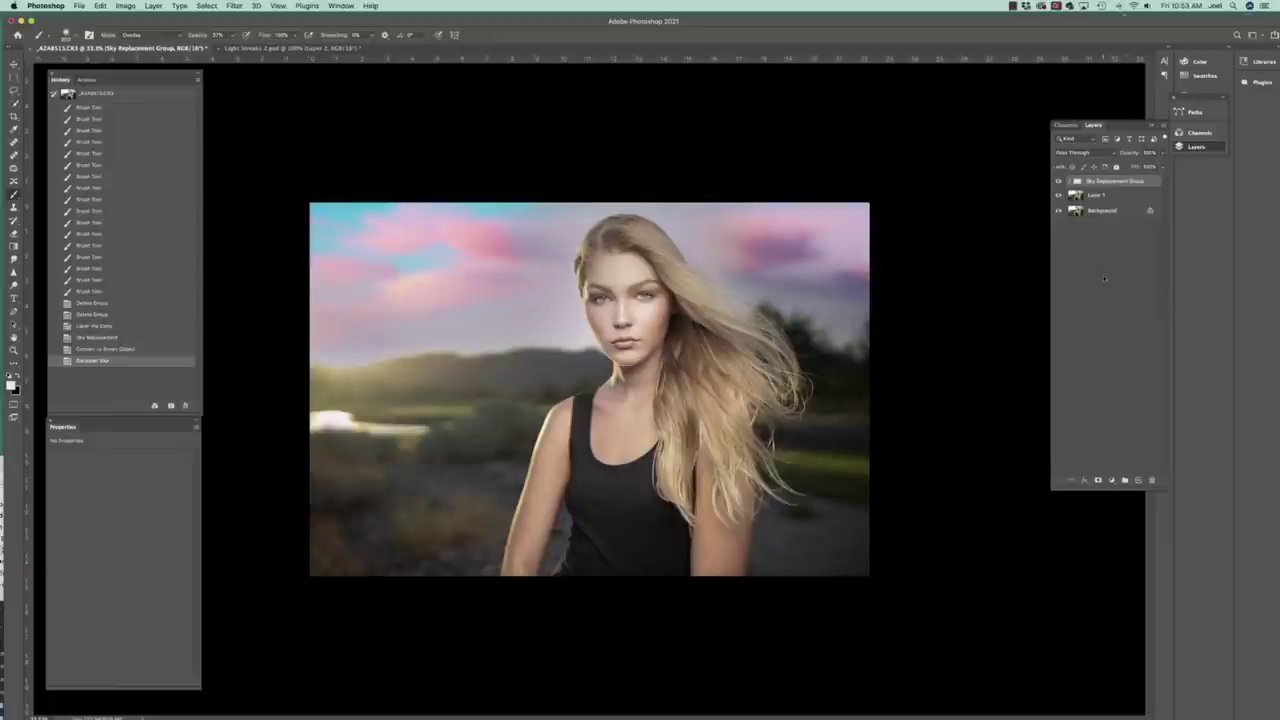
Step: Create a new Layer 2, swap foreground and background colours, and raise the brush opacity
key(super+shift+n)
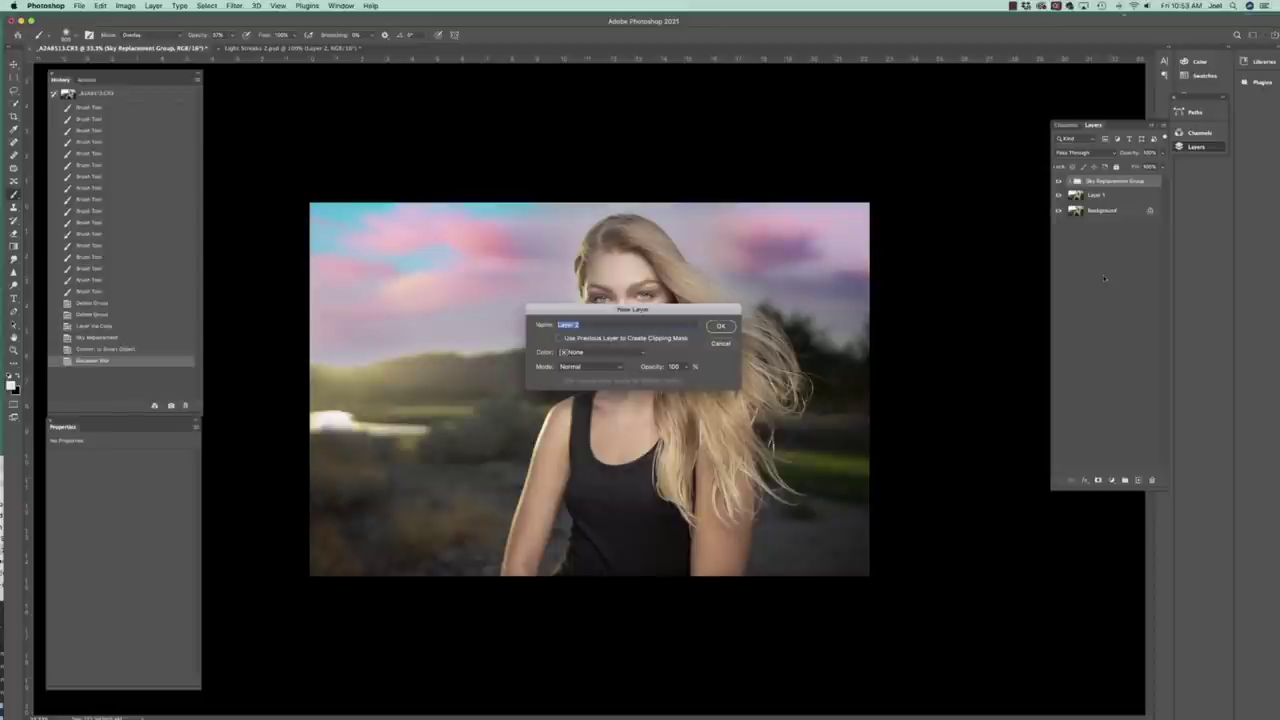
click(719, 326)
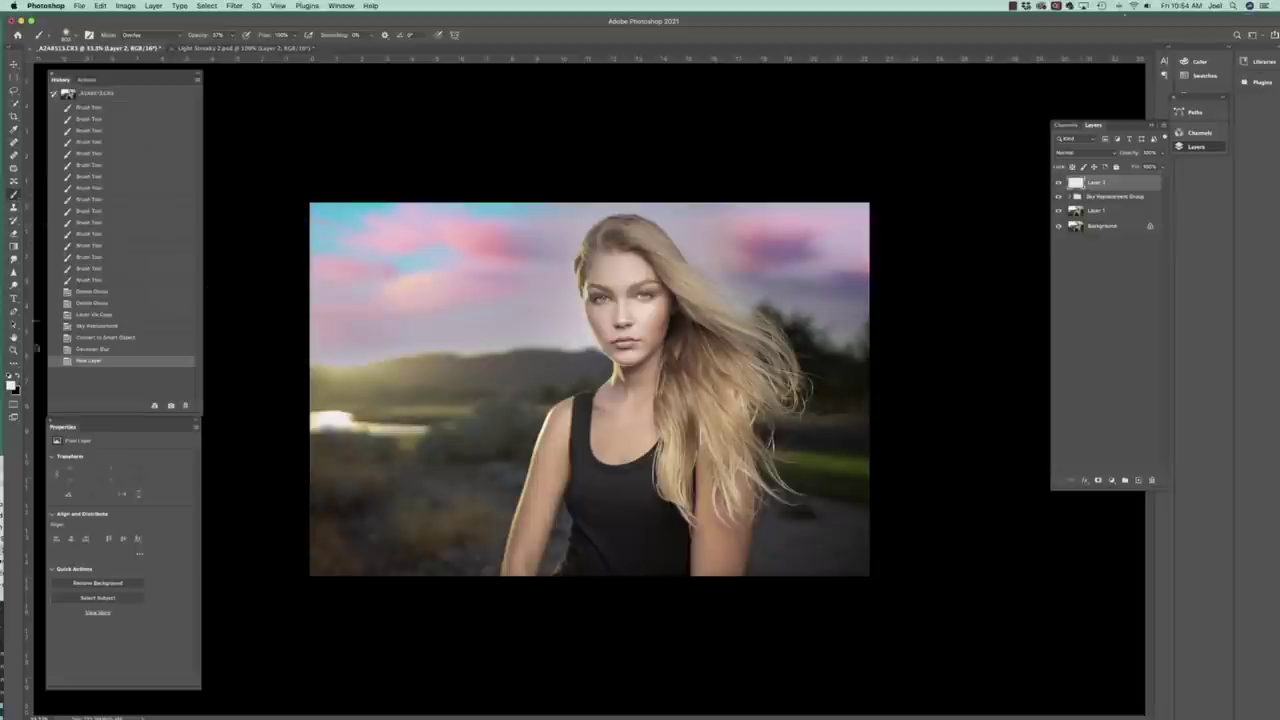
key(x)
drag(190, 37, 203, 37)
click(172, 37)
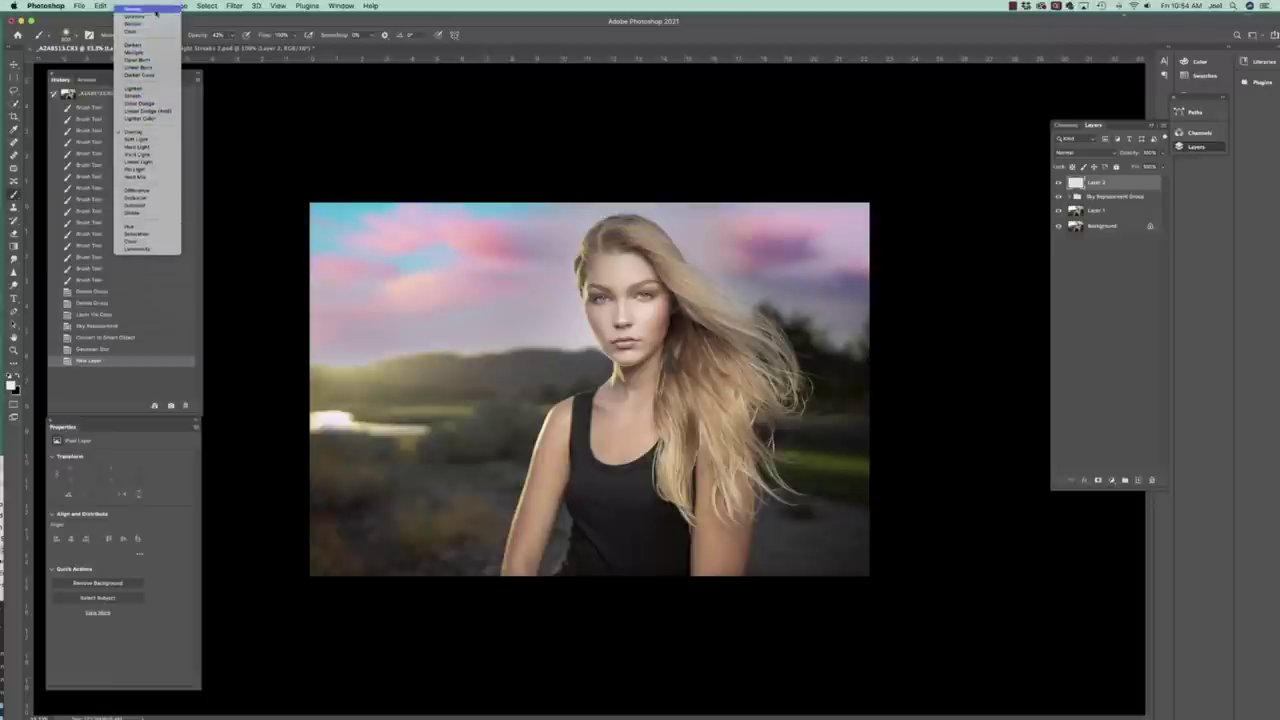
drag(193, 37, 192, 37)
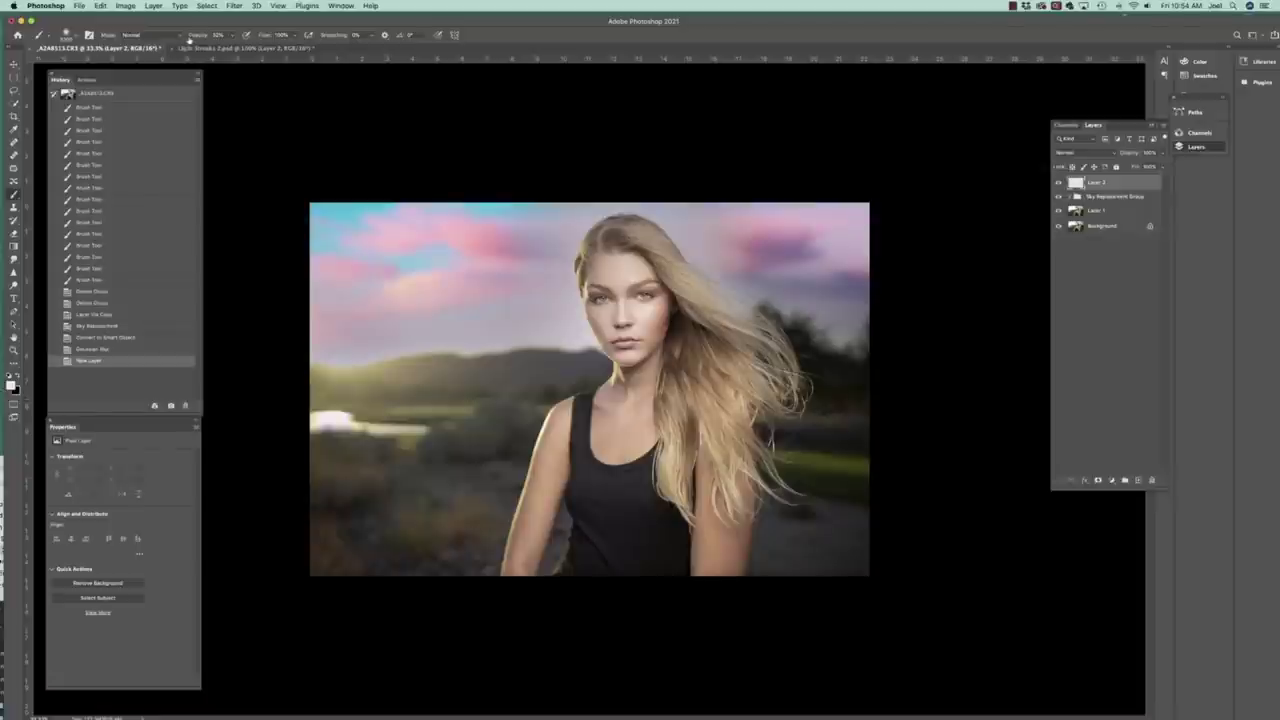
Step: Paint soft light haze over the left side and hills, undoing stray dabs
click(347, 364)
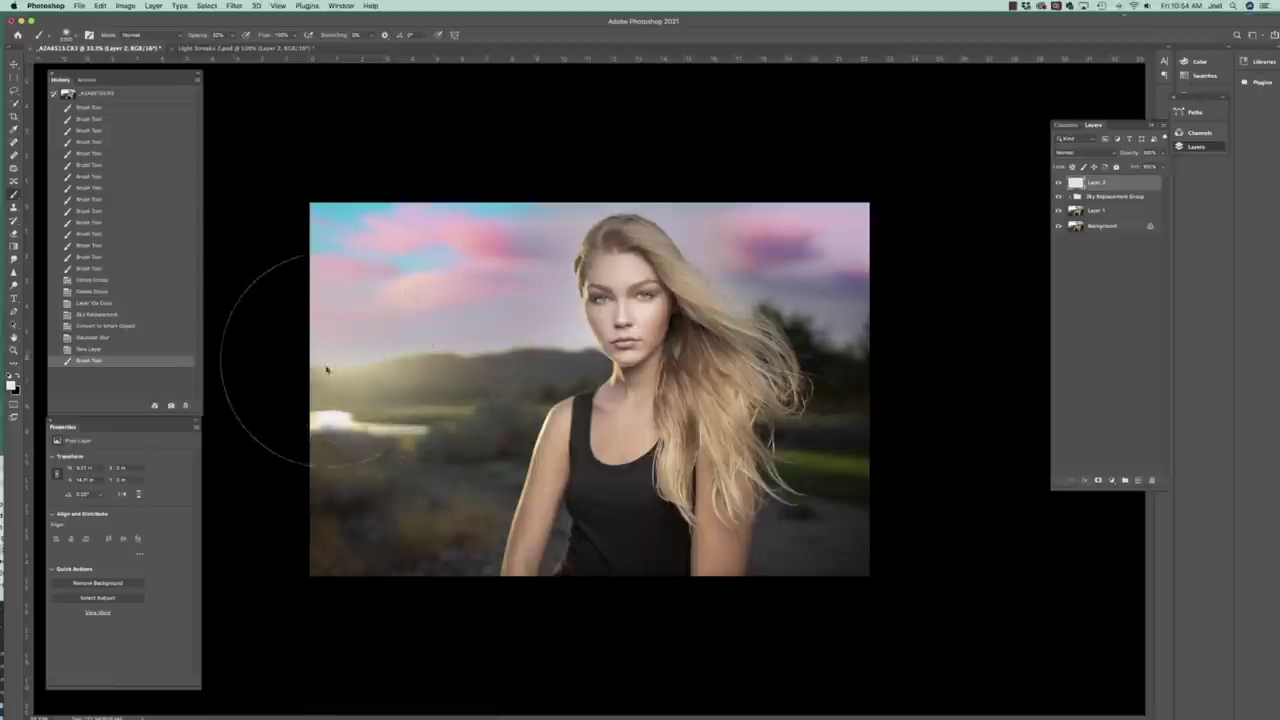
click(332, 364)
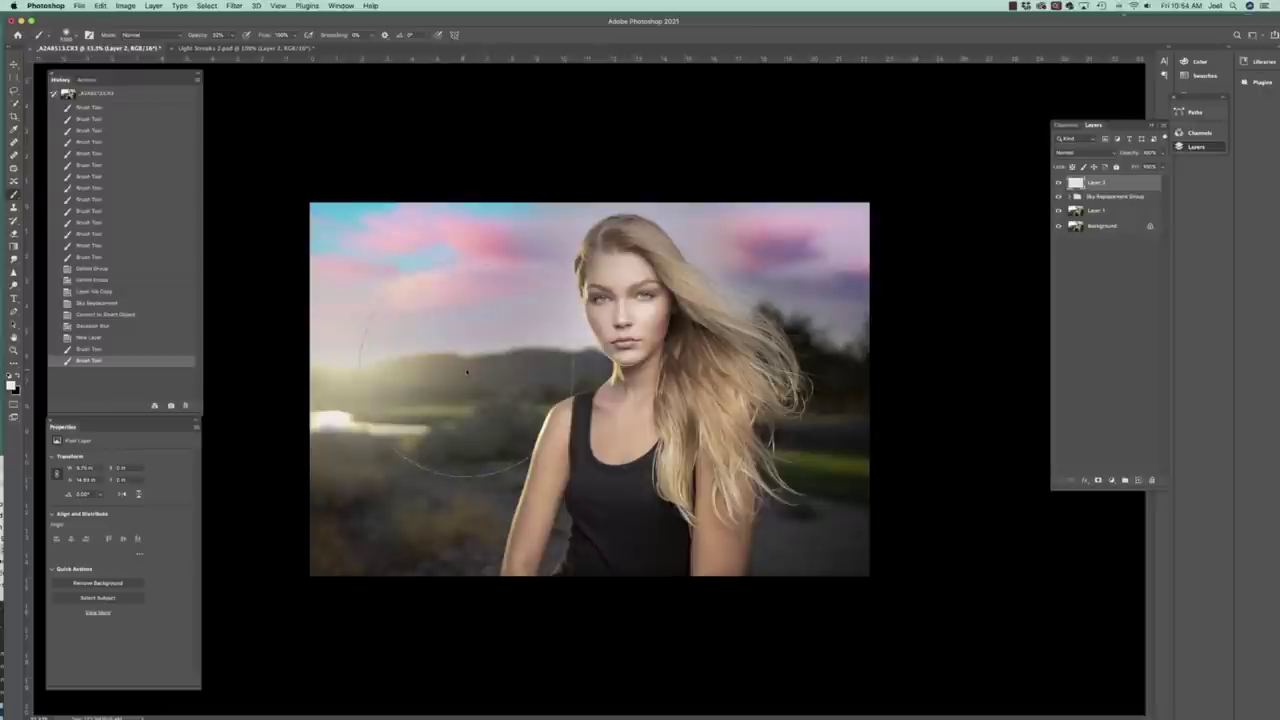
click(466, 372)
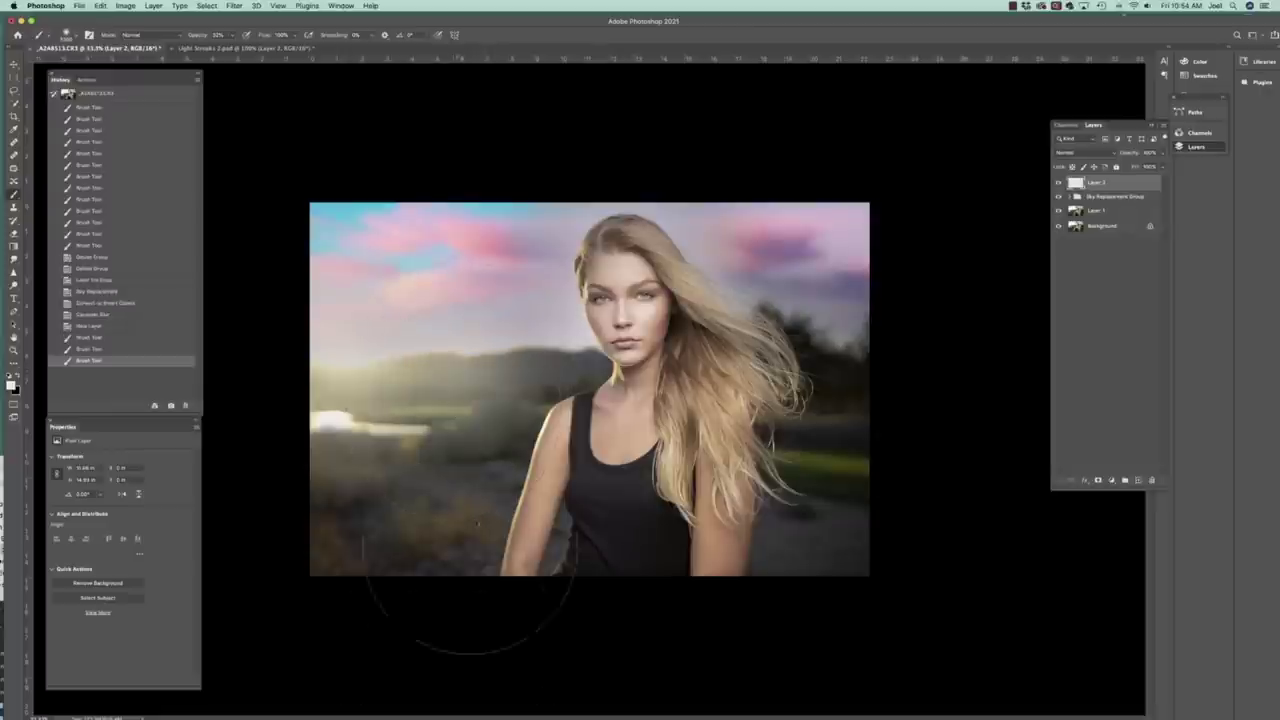
click(476, 372)
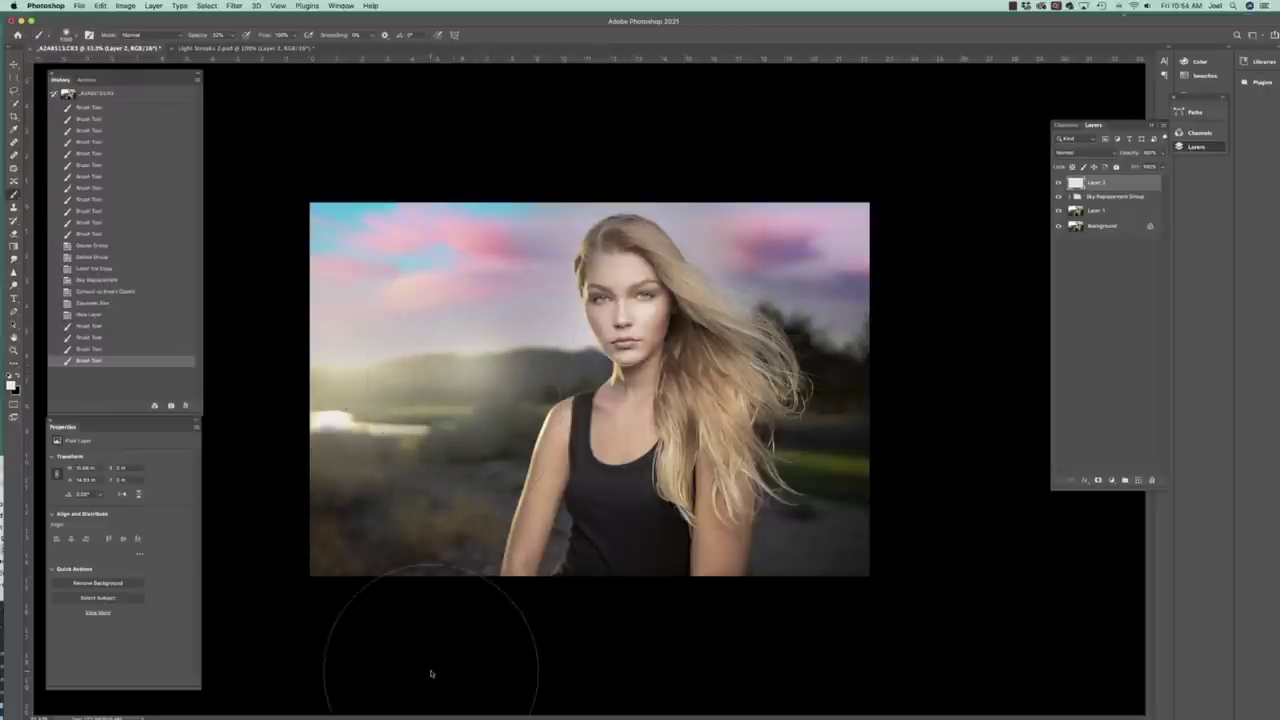
key(super+z)
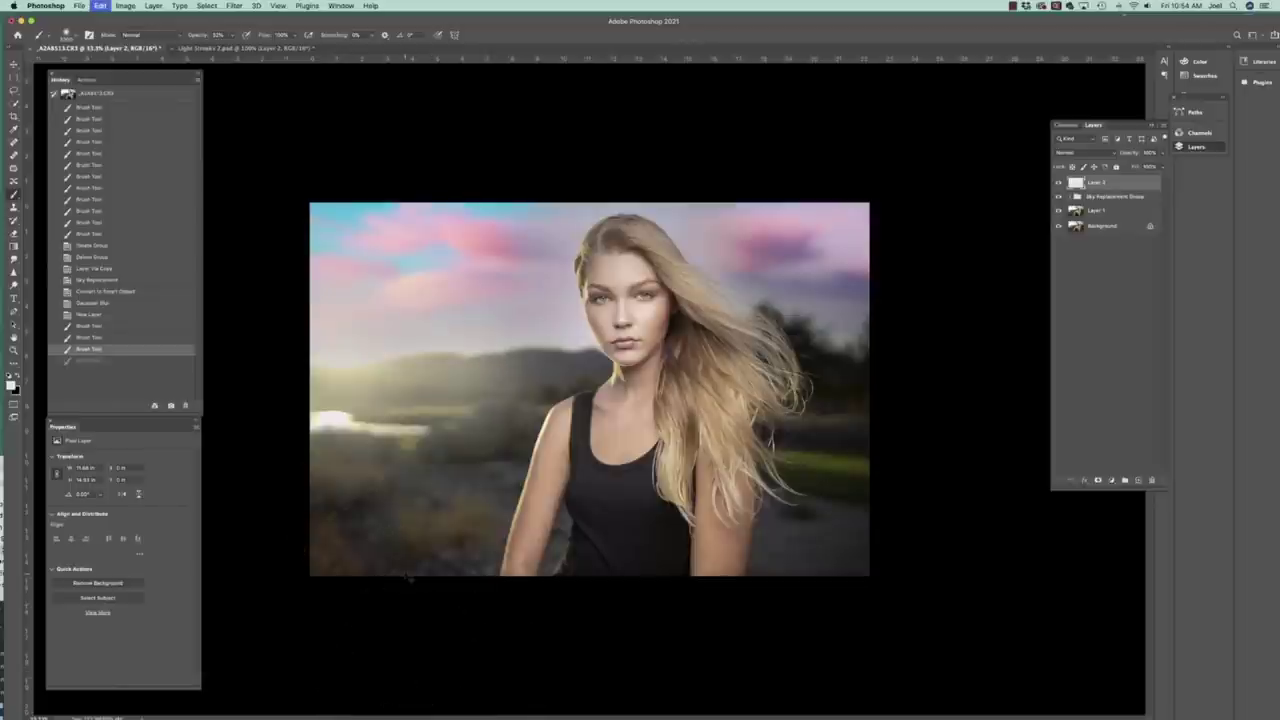
click(428, 392)
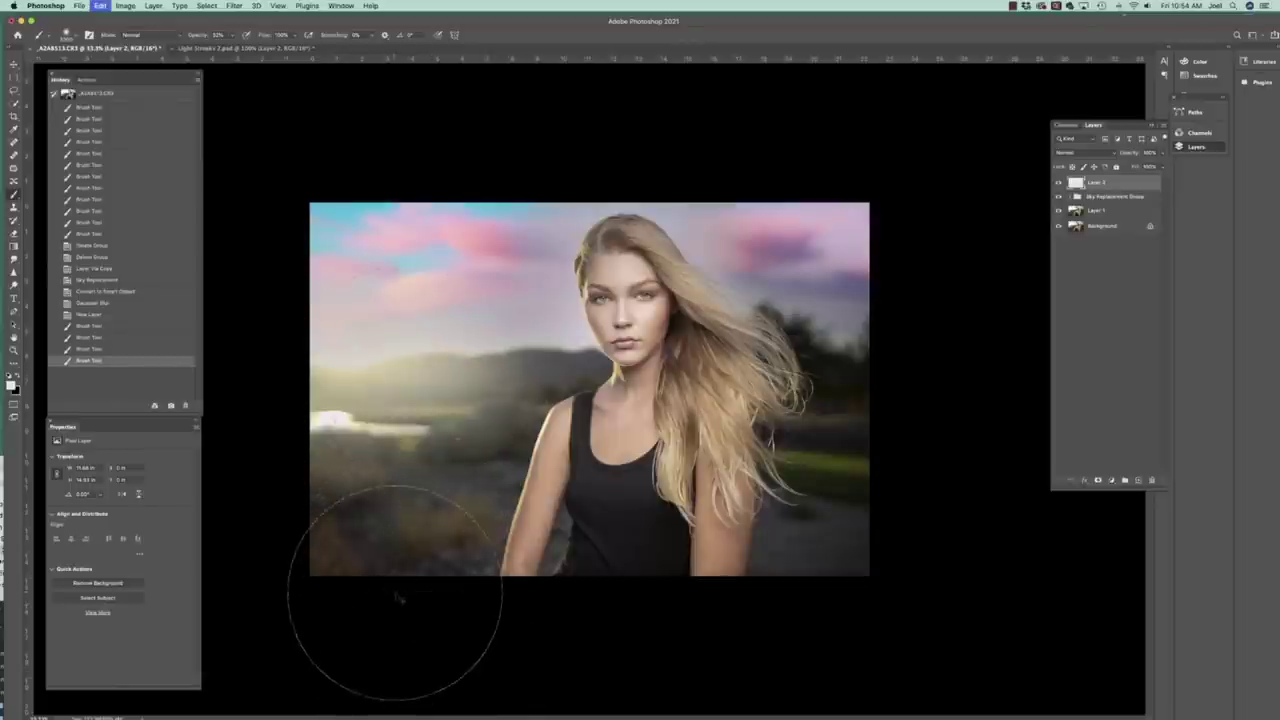
click(494, 397)
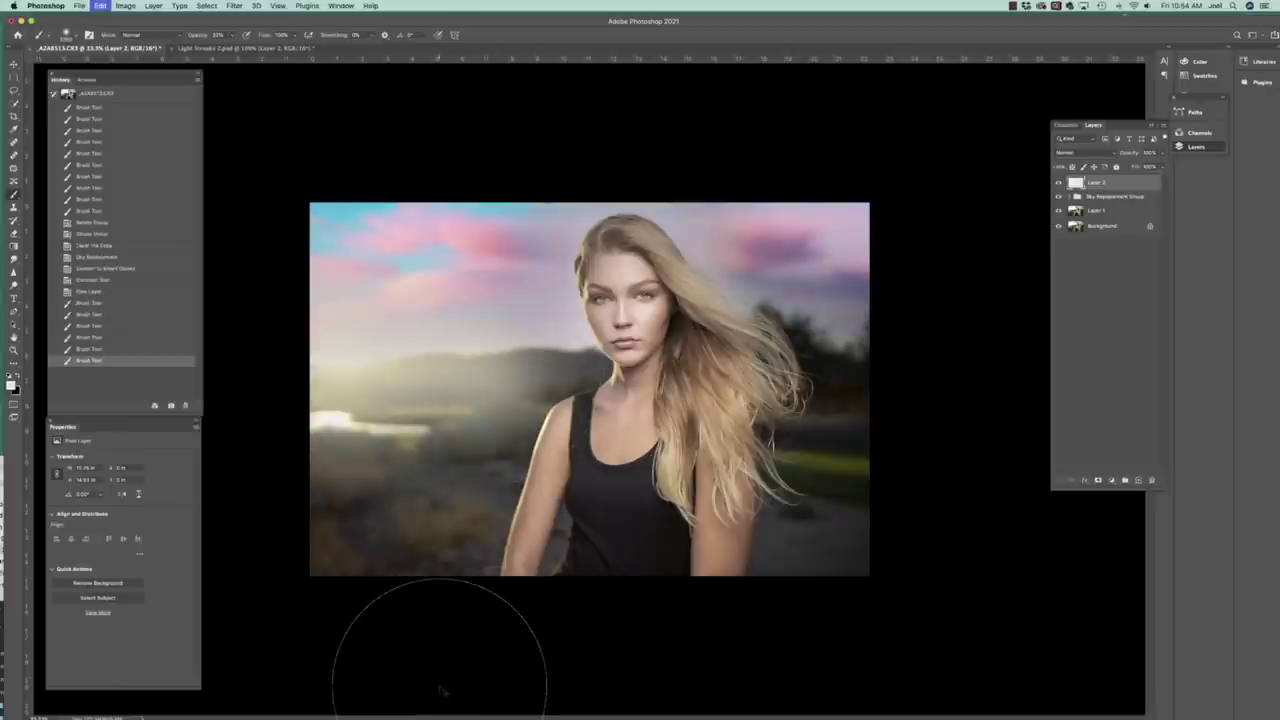
click(497, 380)
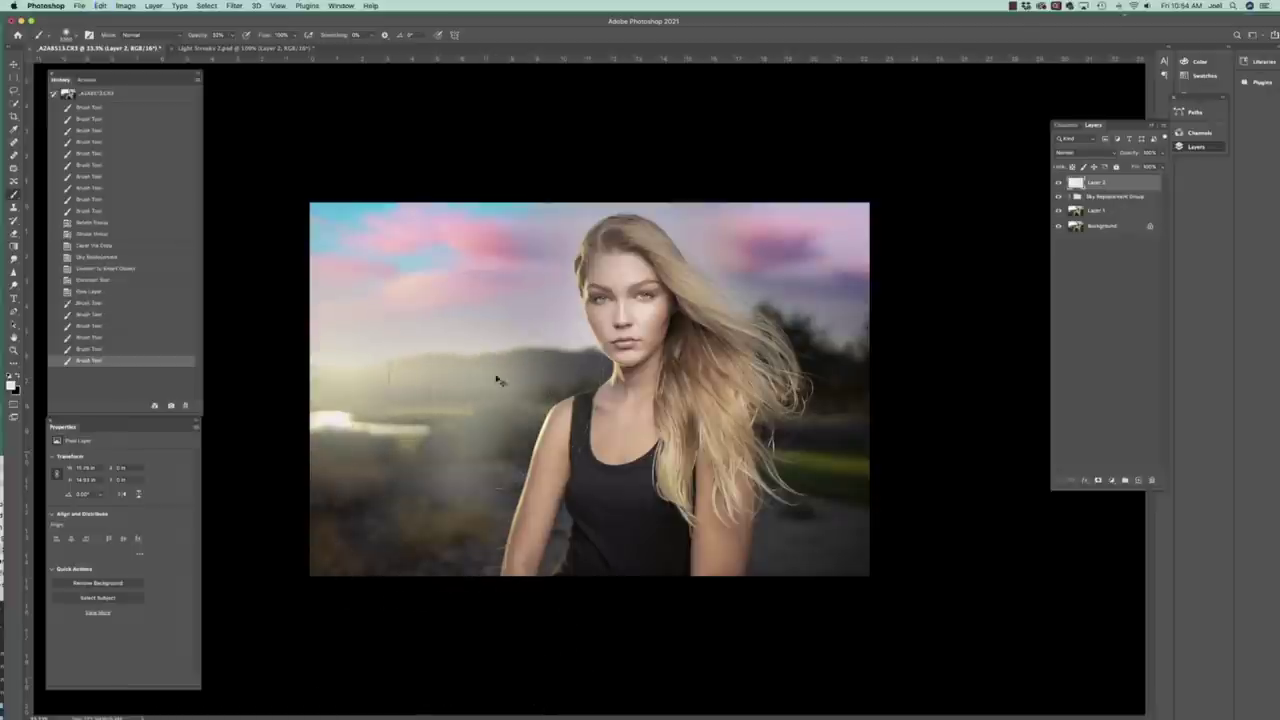
click(457, 450)
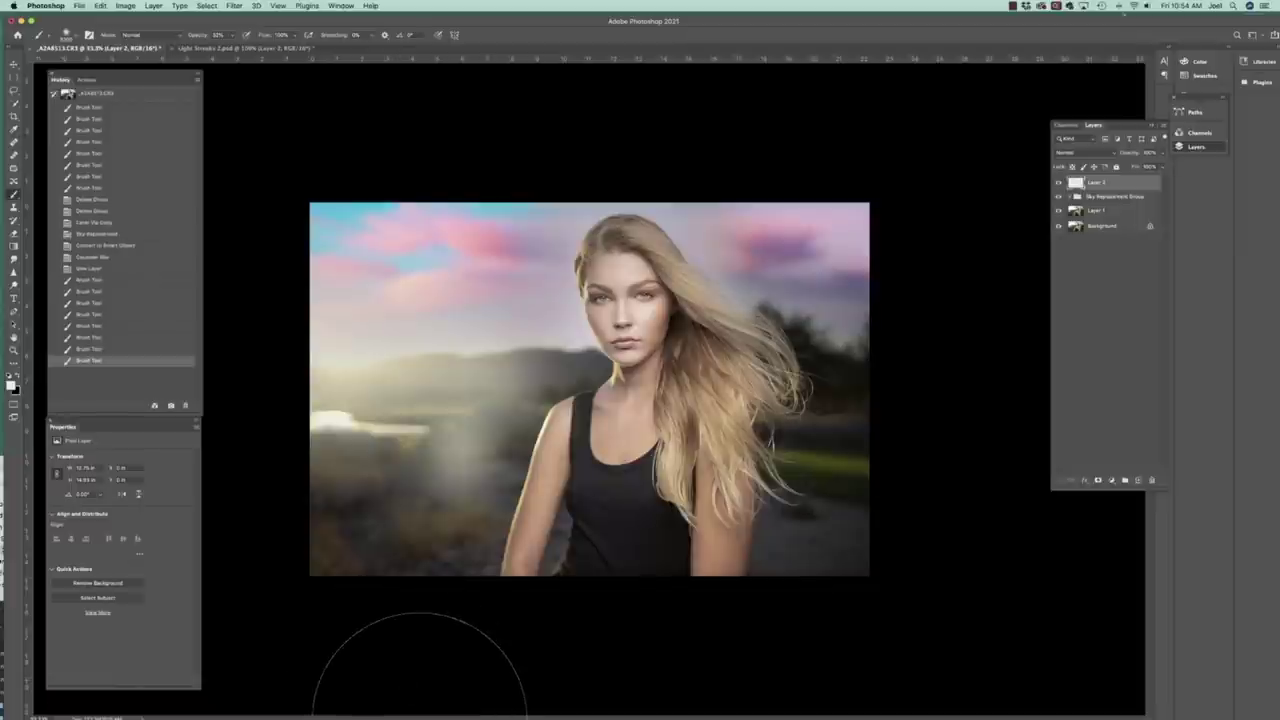
key(super+z)
key(super+z)
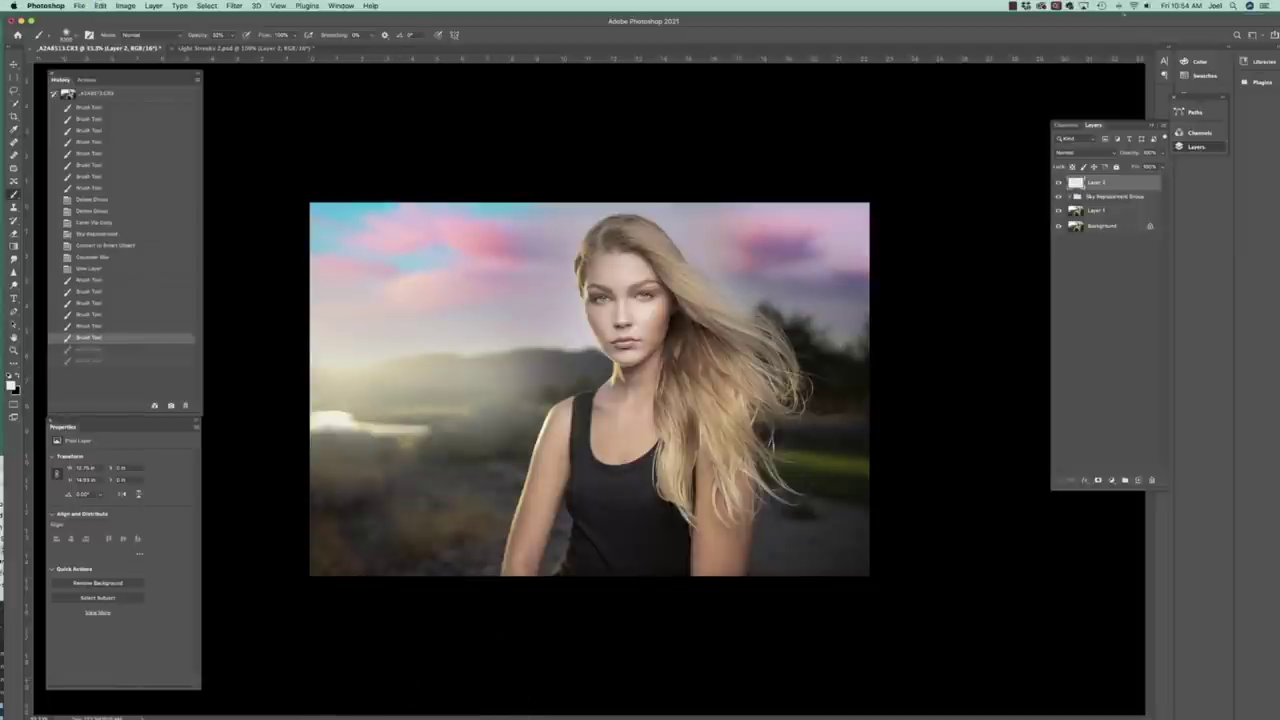
click(363, 391)
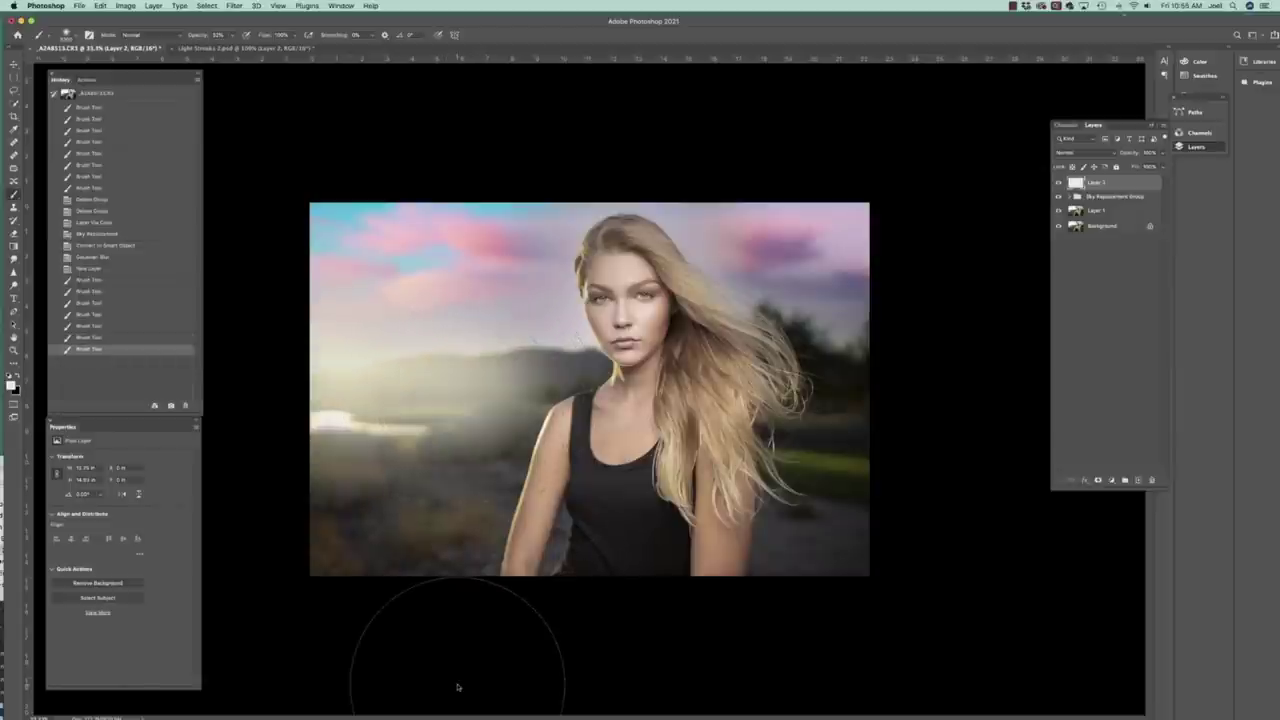
click(458, 686)
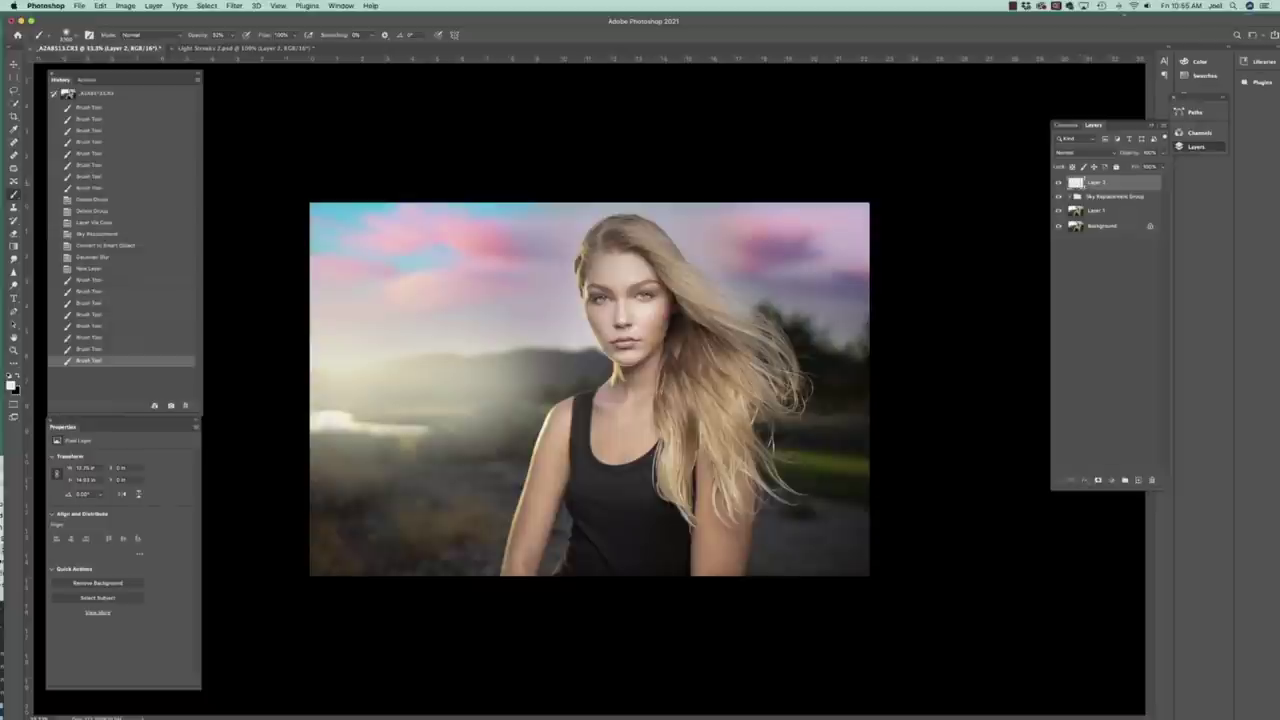
Step: Try Add Noise at amount 10, undo it, and zoom in to inspect the haze
click(233, 5)
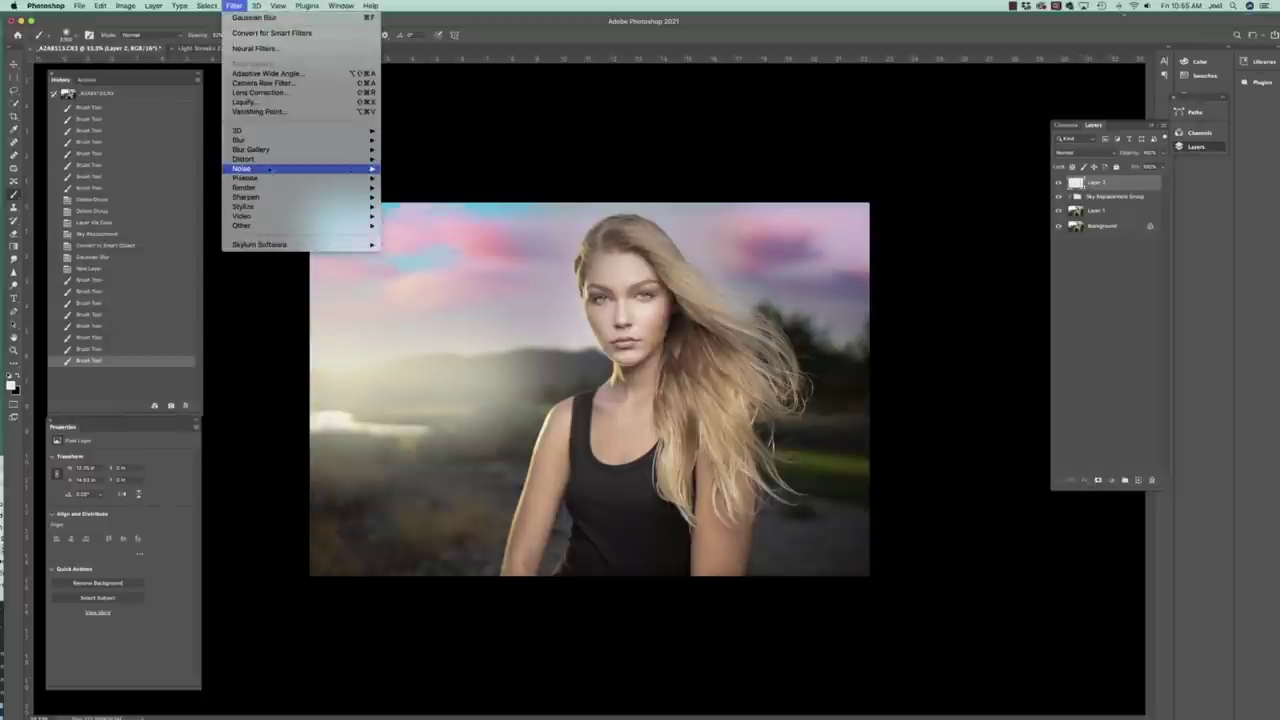
mouse_move(340, 168)
click(411, 170)
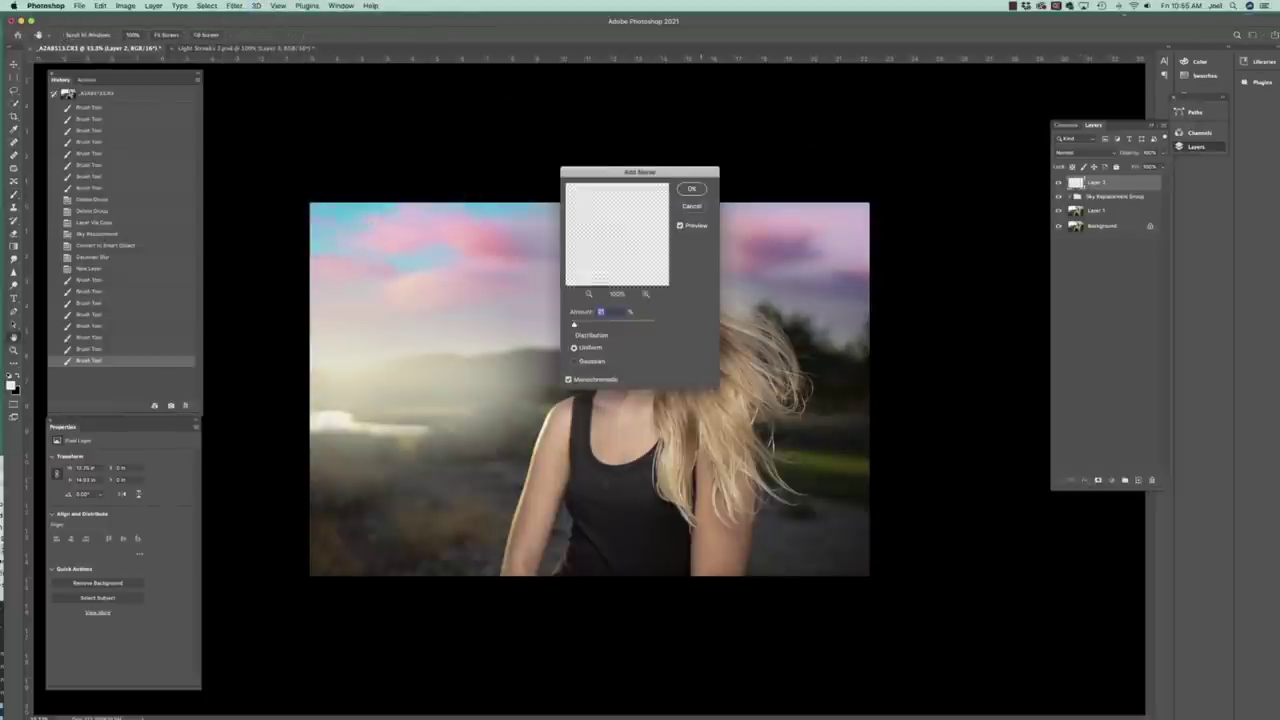
text(1)
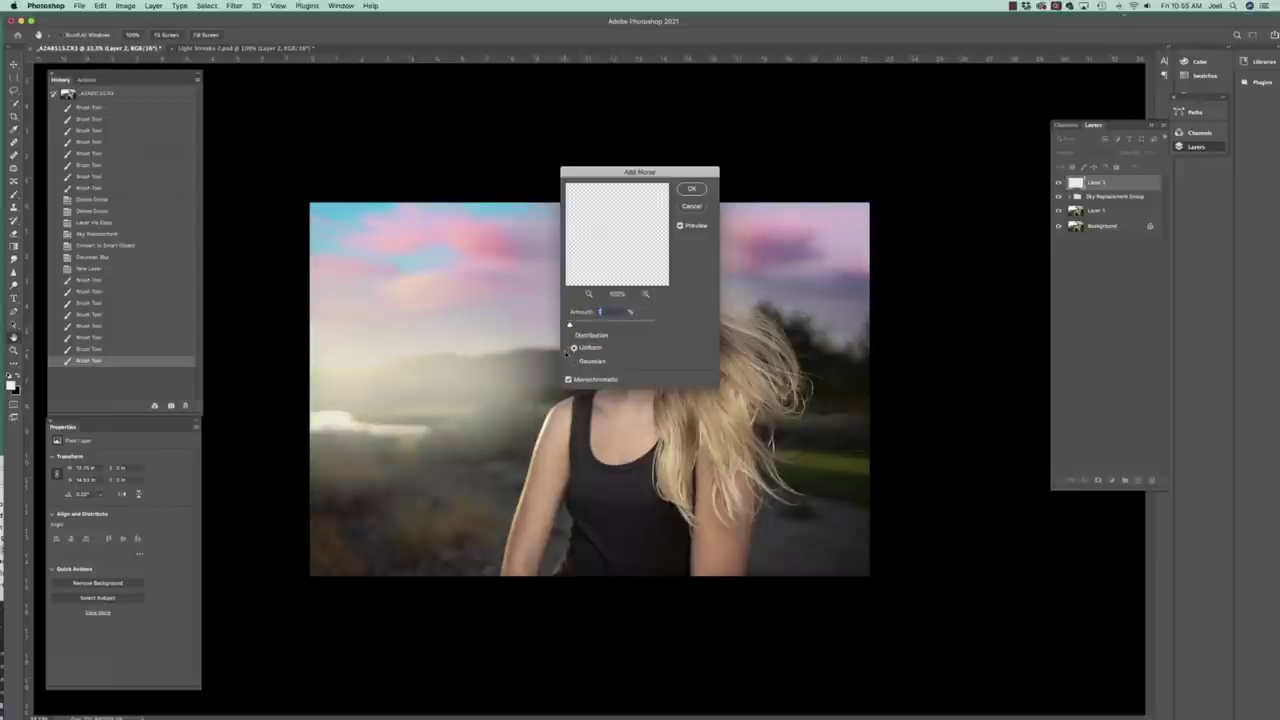
text(0)
key(Return)
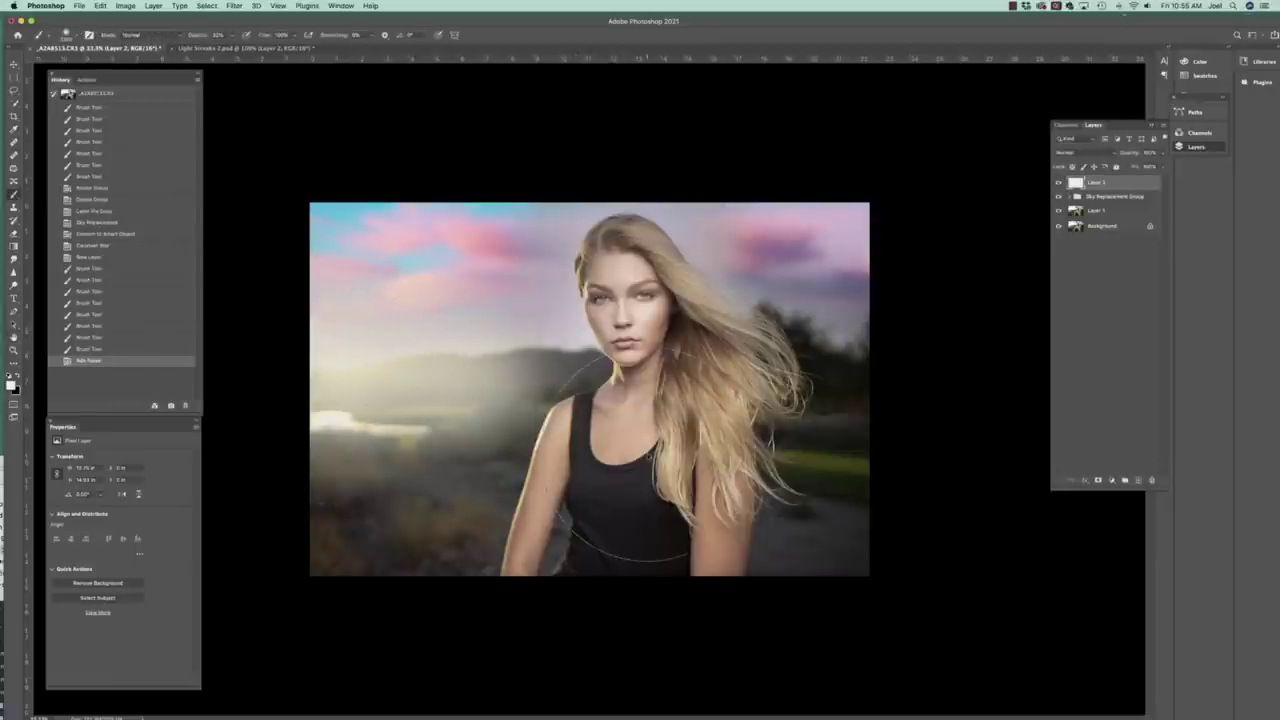
key(super+z)
key(super+equal)
key(super+equal)
key(super+equal)
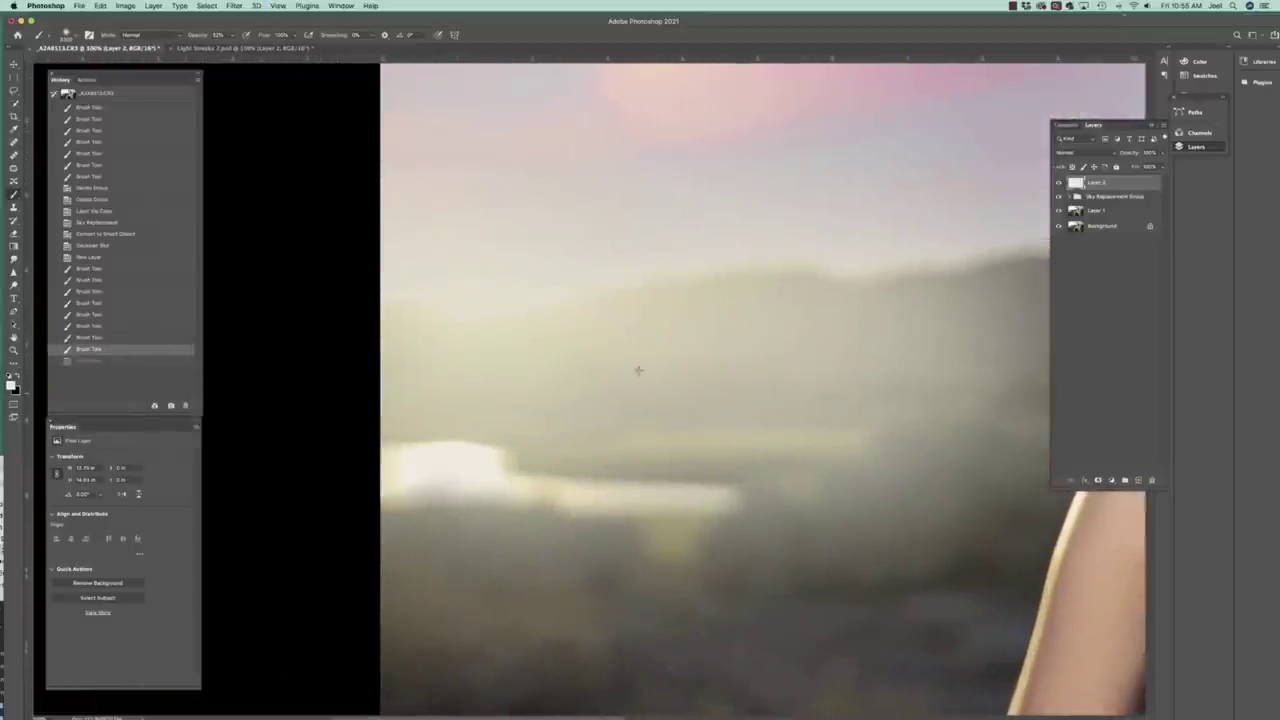
Step: Apply monochromatic, uniform Add Noise to the haze and zoom back out
click(235, 5)
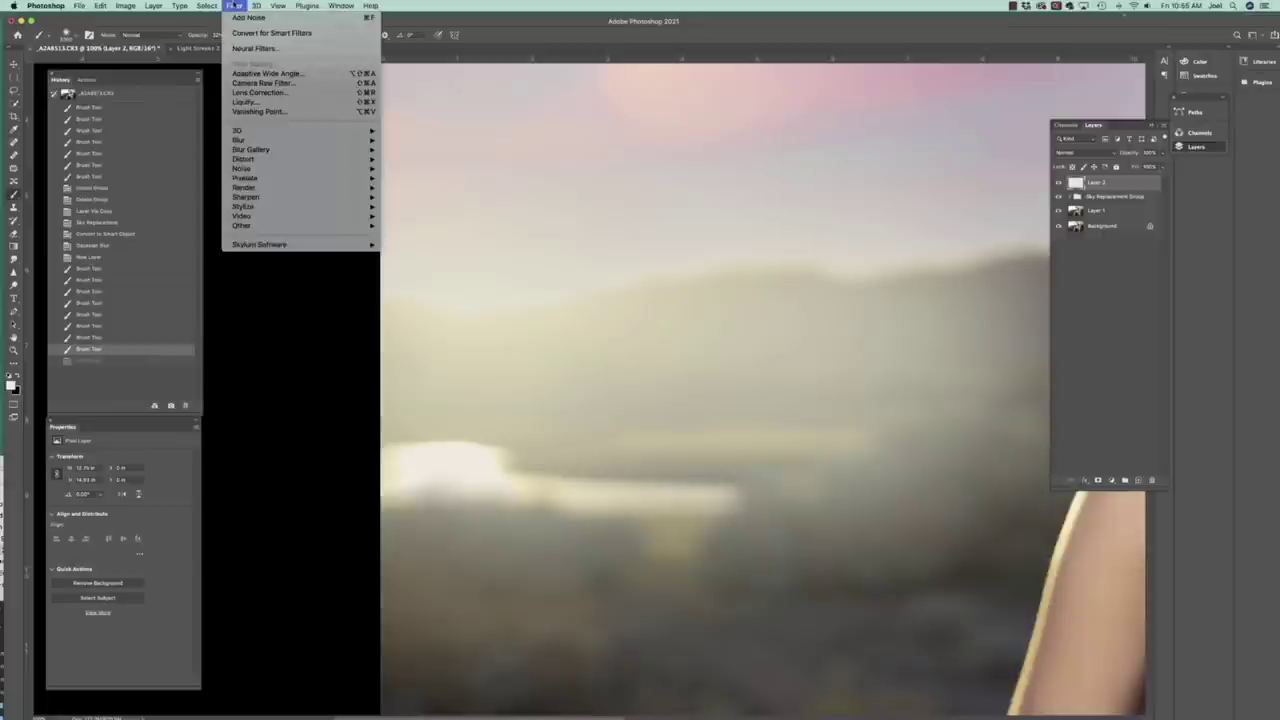
mouse_move(300, 168)
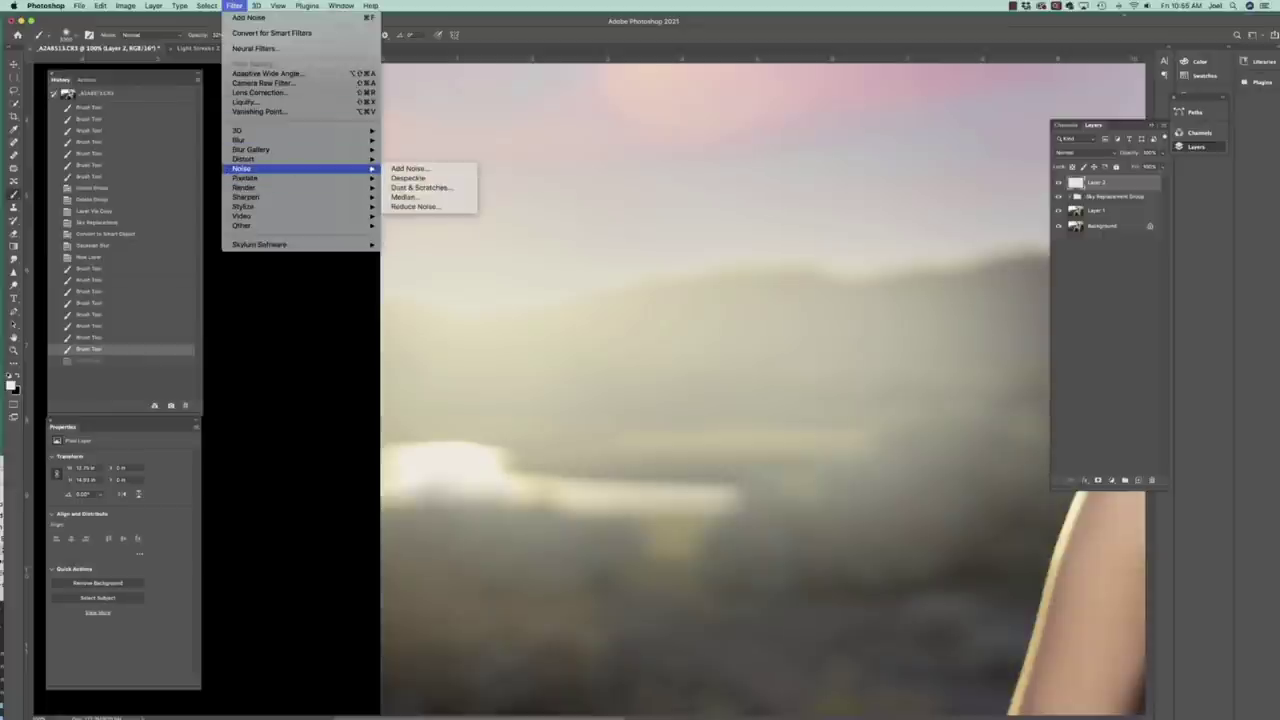
click(410, 171)
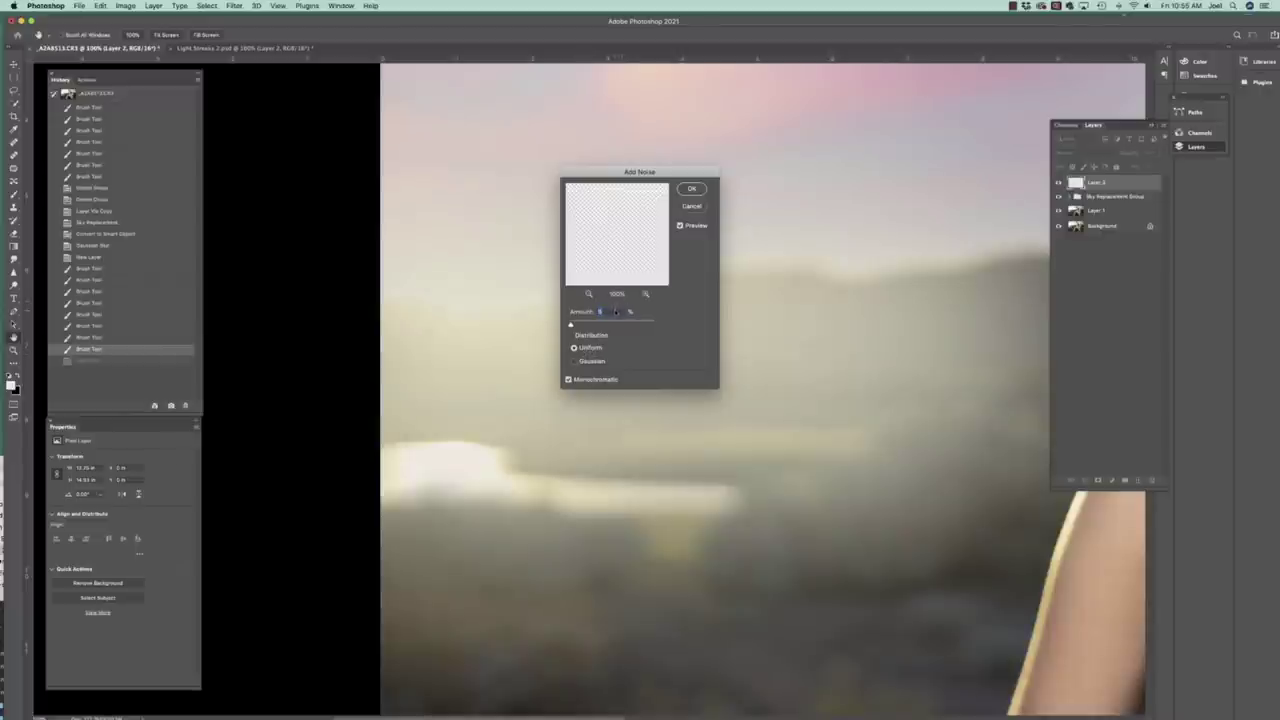
click(691, 188)
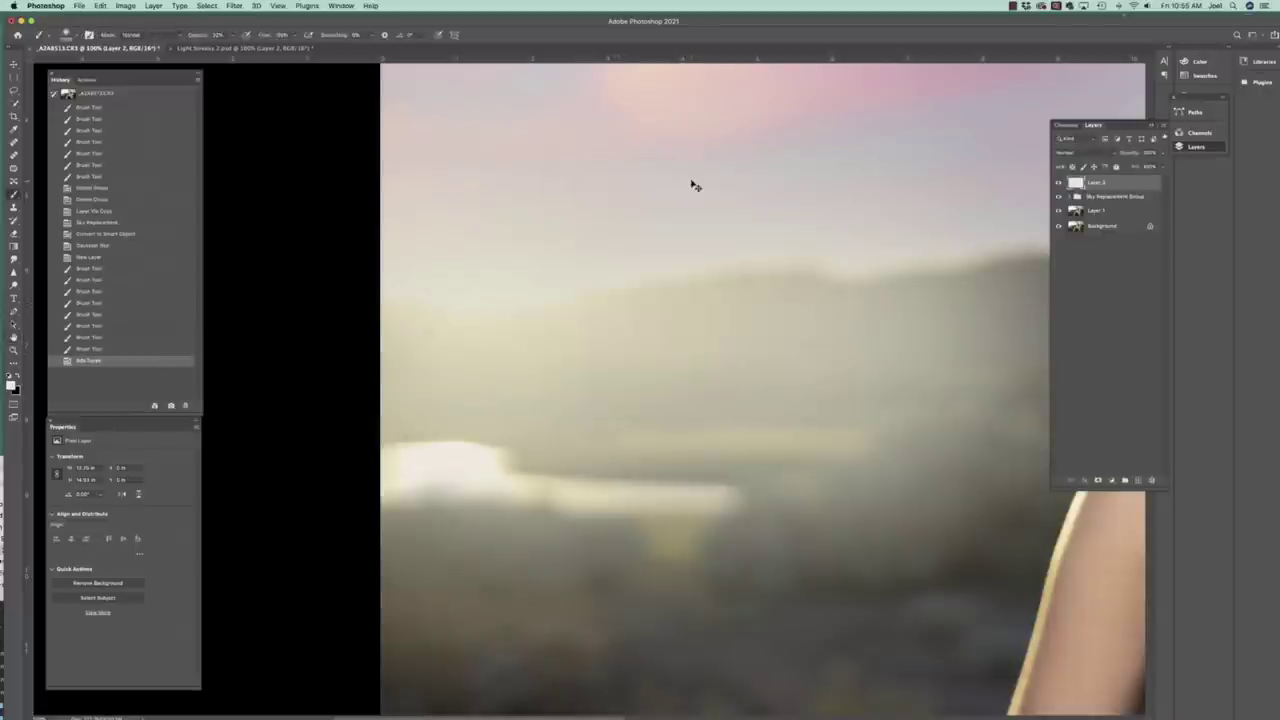
key(super+minus)
key(super+minus)
key(super+minus)
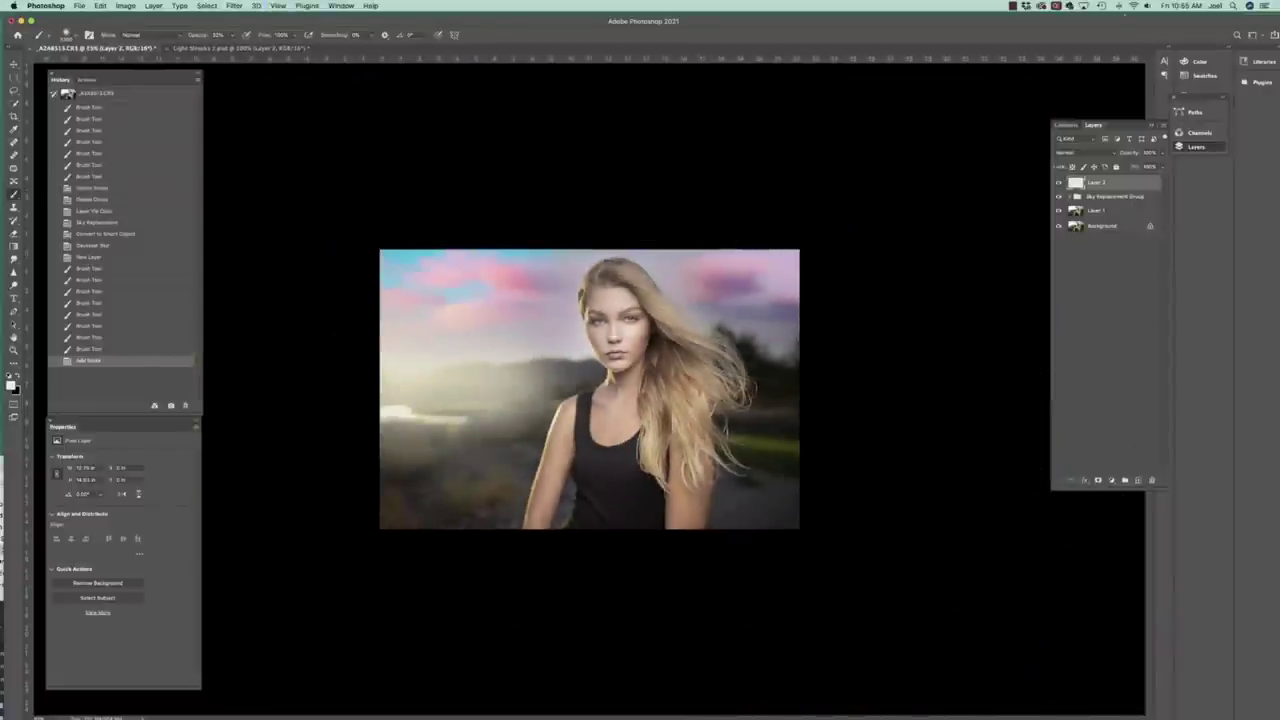
Step: Lower the haze layer's opacity, stretch it outward with Free Transform, then switch to Light Streaks 2.psd
mouse_move(1130, 157)
mouse_down()
mouse_move(1110, 157)
mouse_move(1132, 153)
mouse_up()
key(super+t)
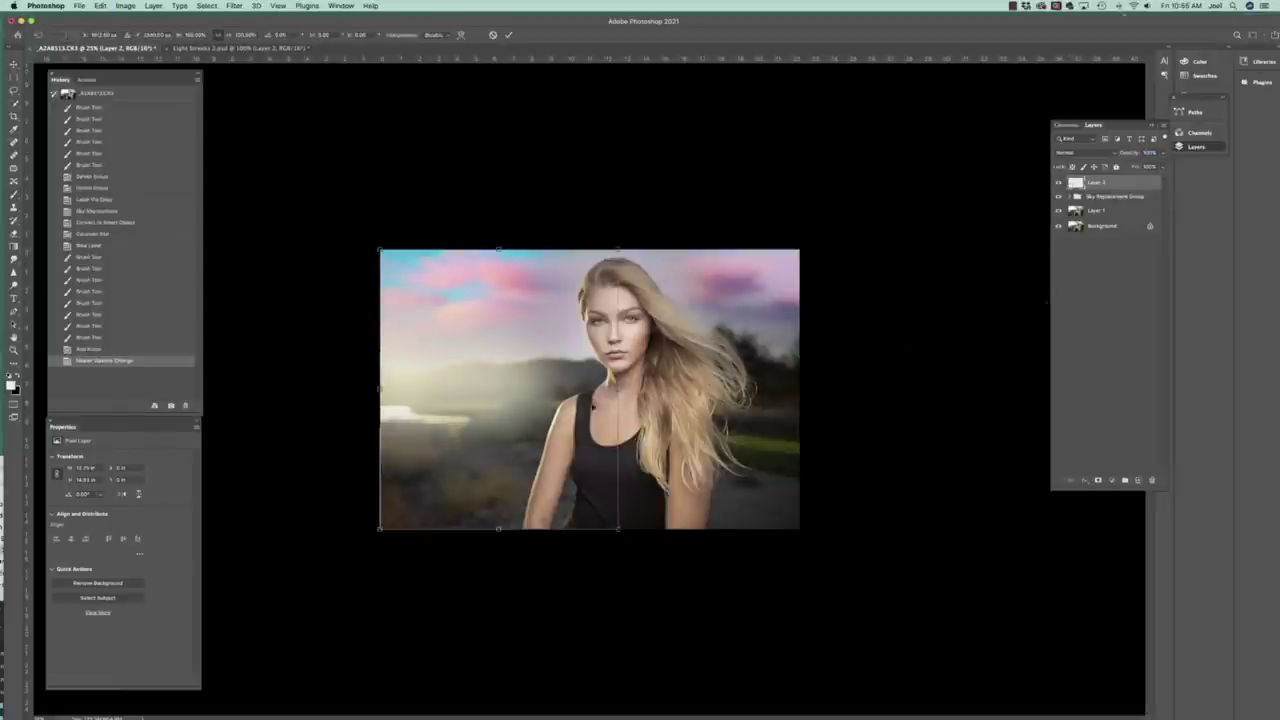
mouse_move(500, 530)
mouse_down()
mouse_move(505, 612)
mouse_move(499, 536)
mouse_up()
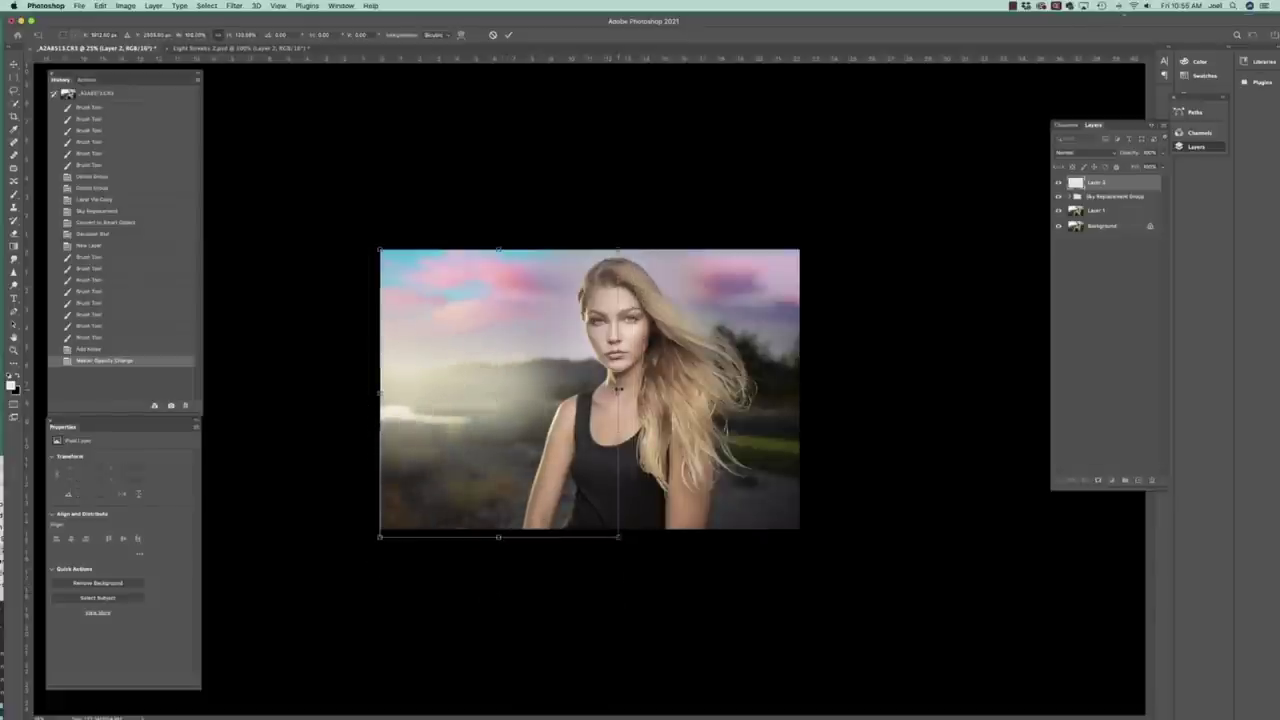
drag(618, 390, 678, 390)
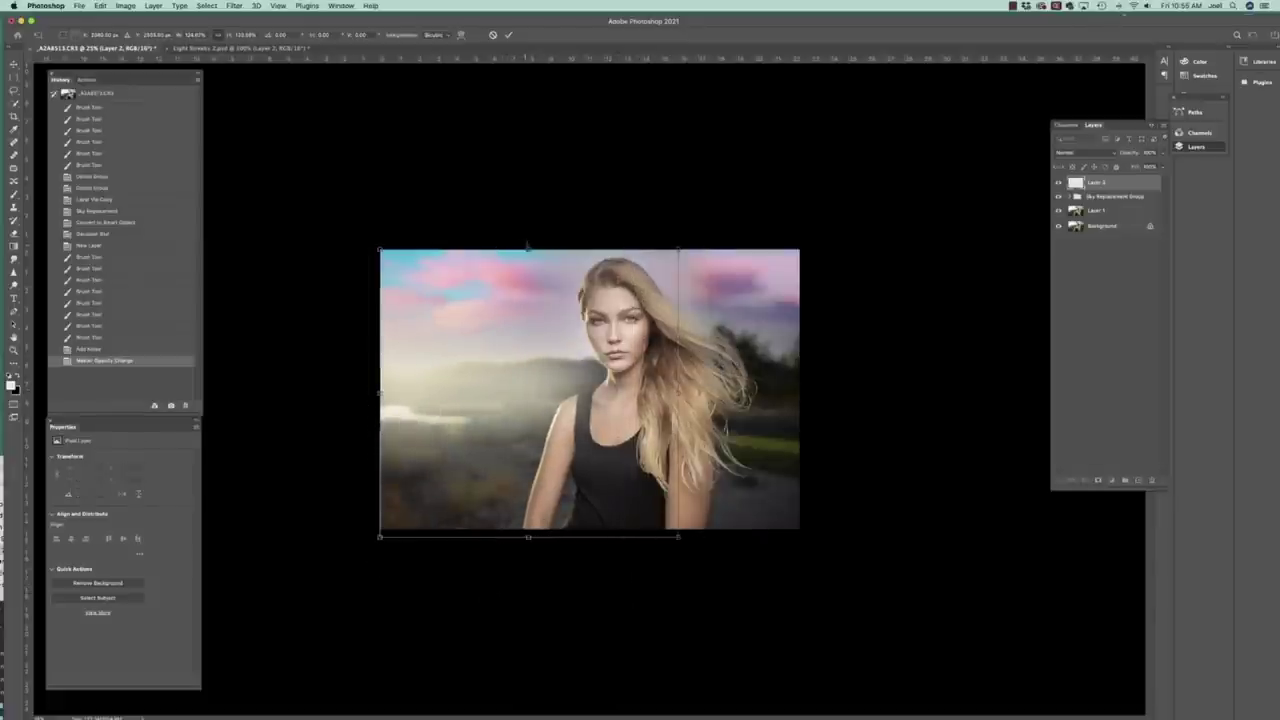
mouse_move(527, 246)
mouse_down()
mouse_move(528, 218)
mouse_move(528, 235)
mouse_up()
drag(379, 386, 343, 386)
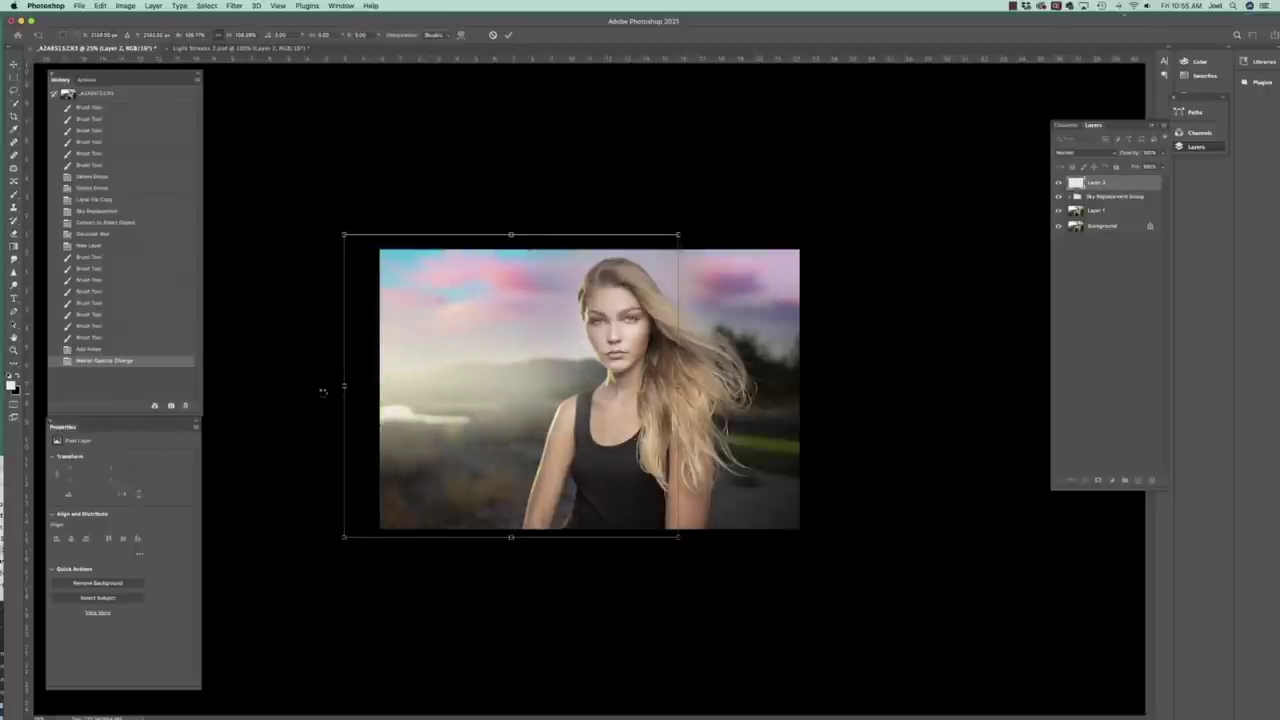
key(Return)
key(b)
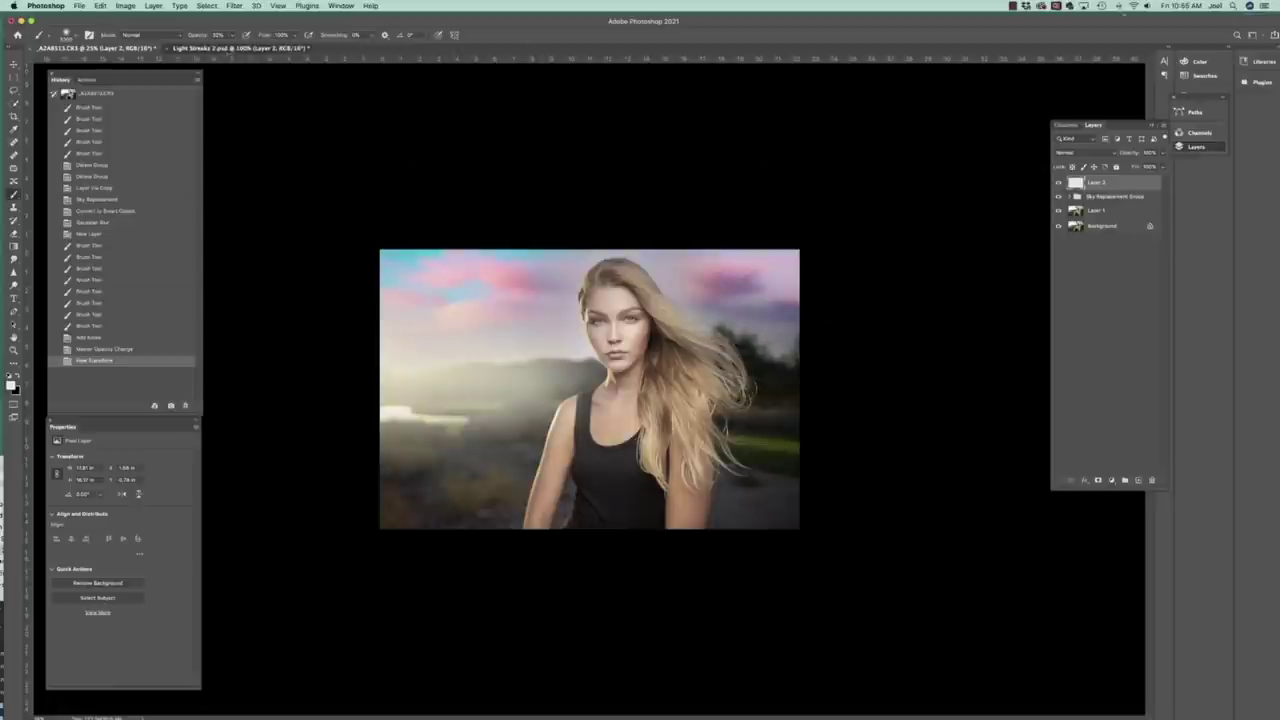
click(240, 48)
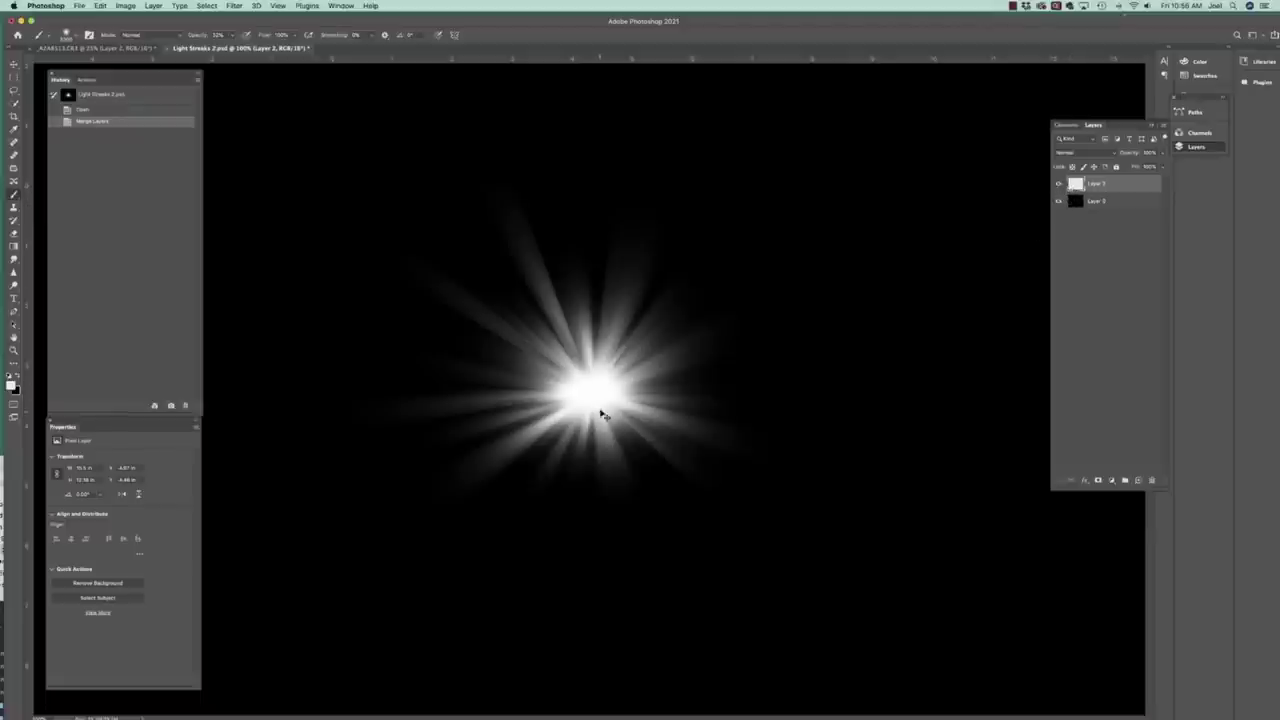
Step: Drag the light-streak starburst from Light Streaks 2.psd onto the portrait as Layer 3
key(v)
mouse_move(597, 394)
mouse_down()
mouse_move(414, 296)
mouse_move(240, 105)
mouse_up()
drag(183, 44, 140, 56)
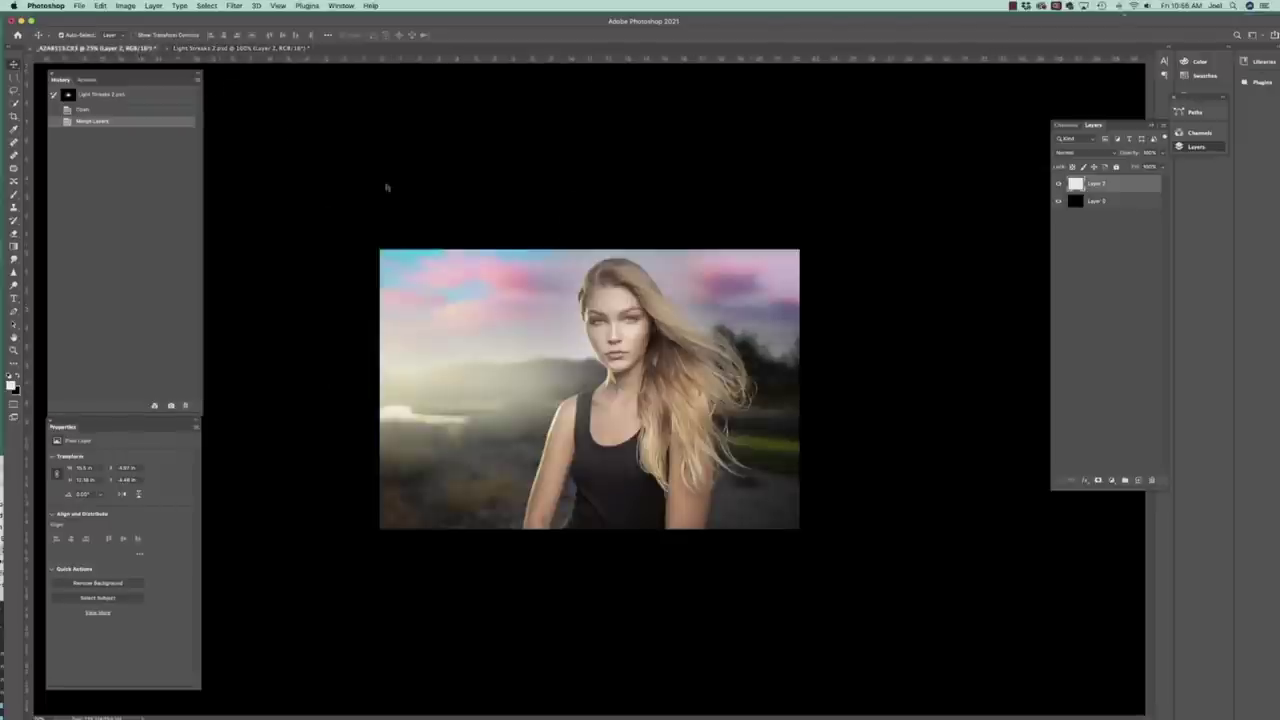
drag(398, 360, 398, 378)
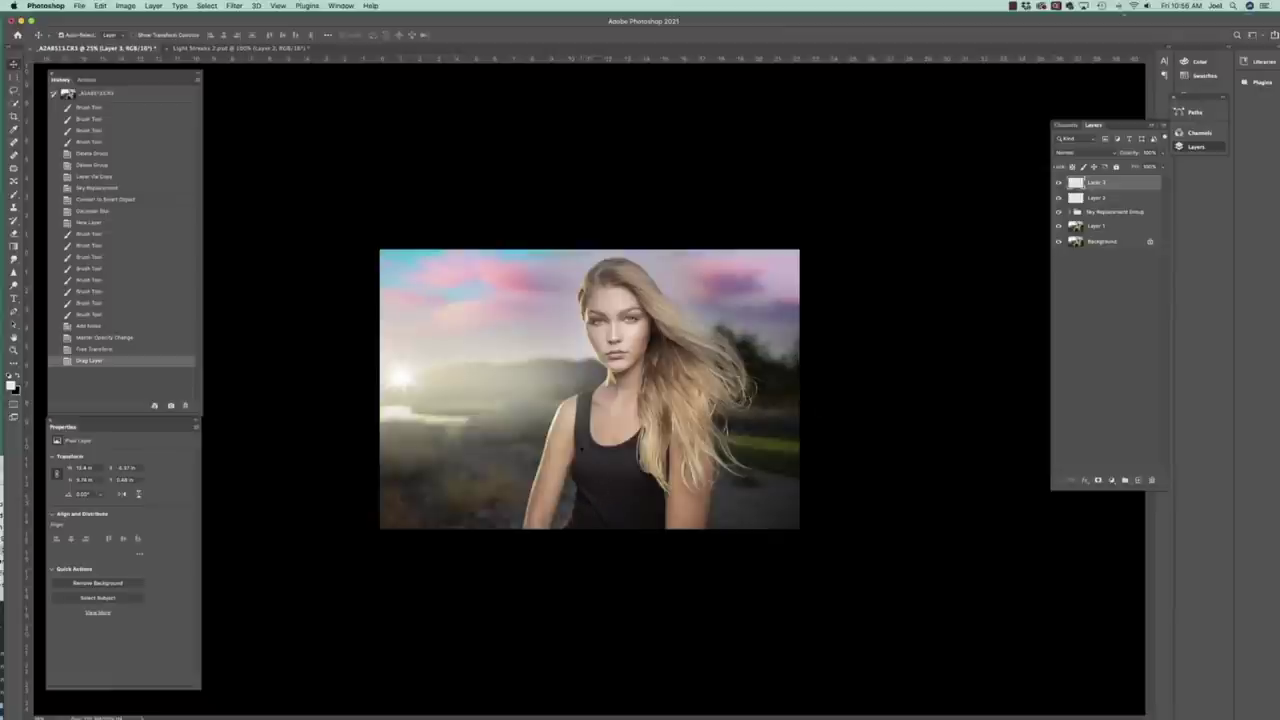
Step: Enlarge the starburst, place it at the photo's left edge and lower its opacity
key(ctrl+t)
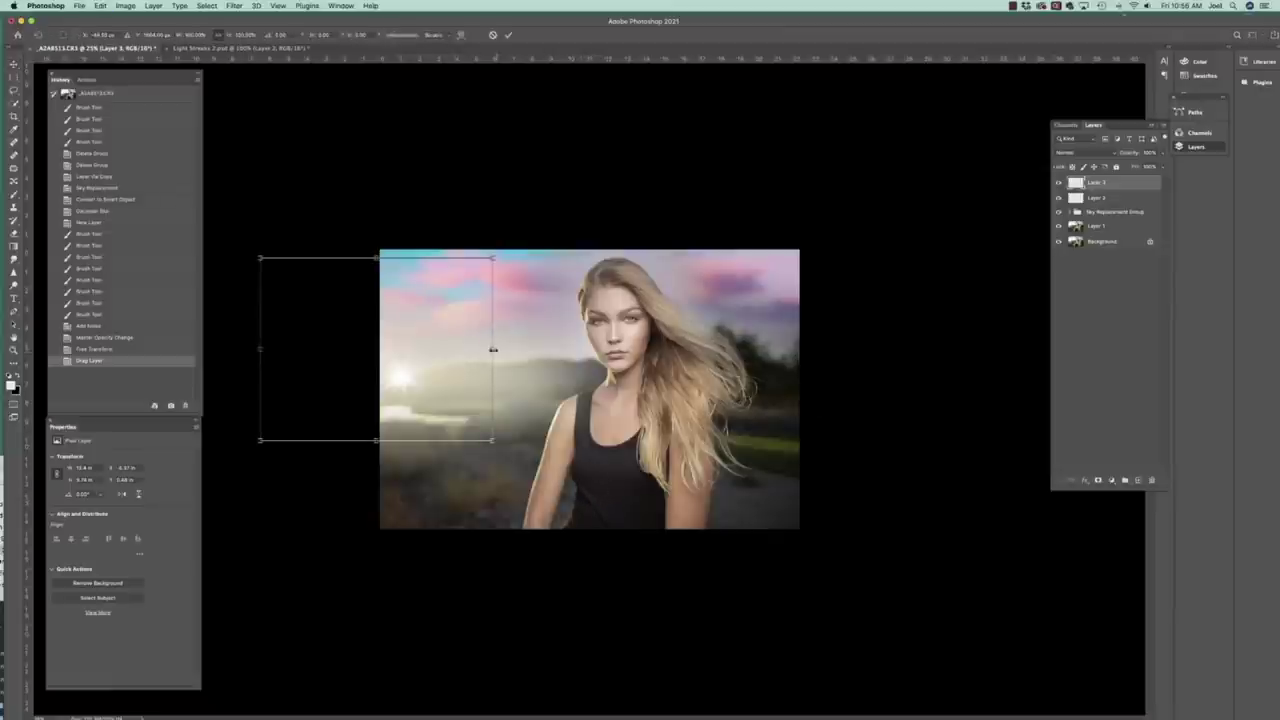
drag(492, 349, 960, 349)
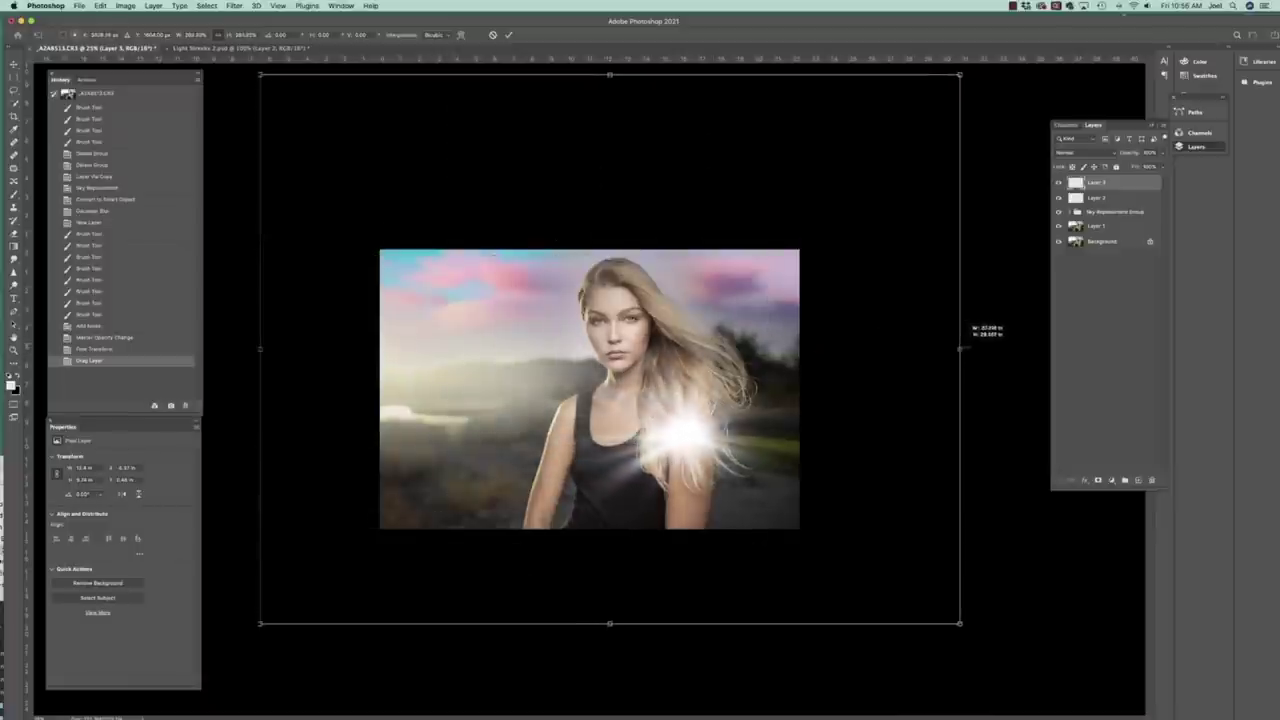
drag(905, 489, 649, 424)
key(Return)
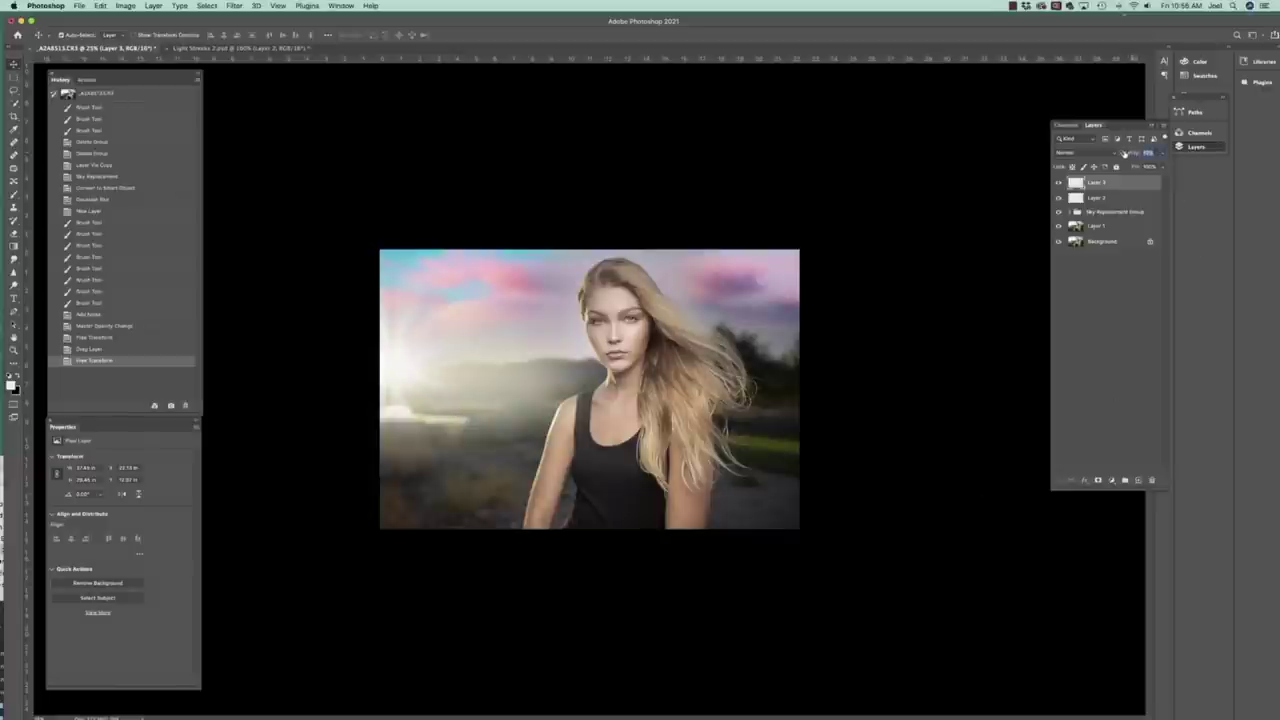
drag(1124, 152, 1134, 152)
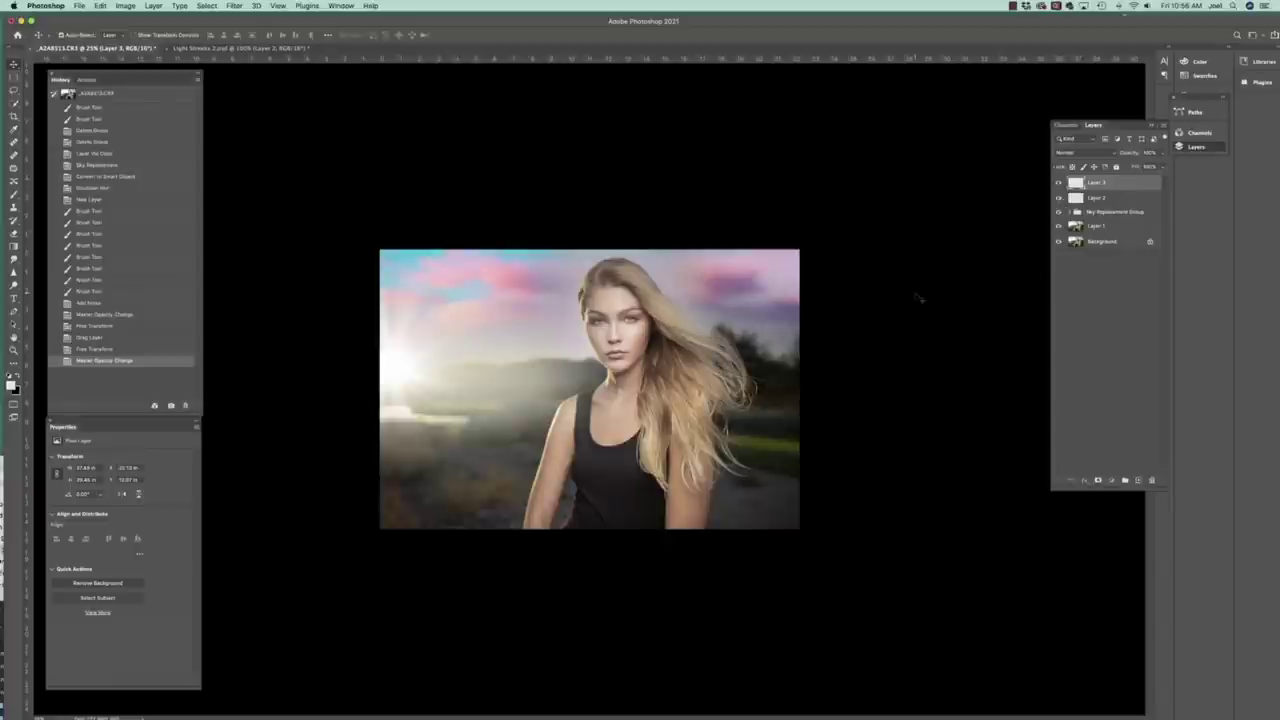
click(232, 6)
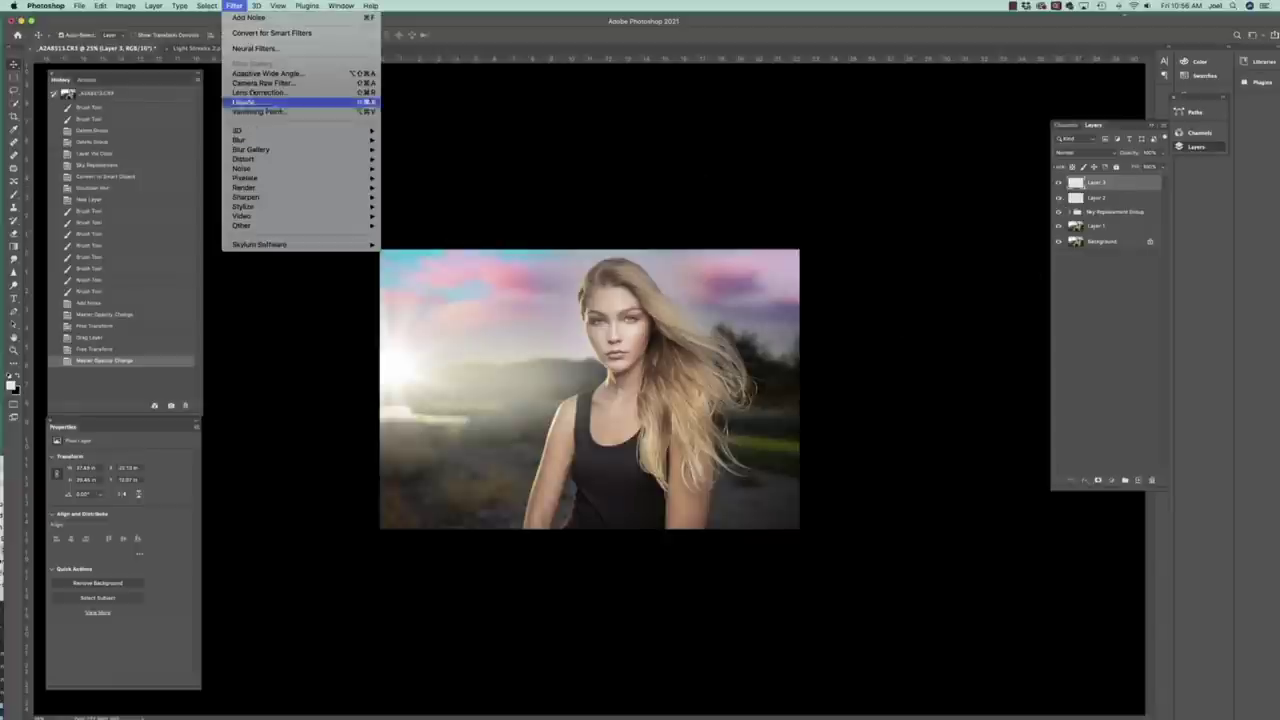
click(227, 26)
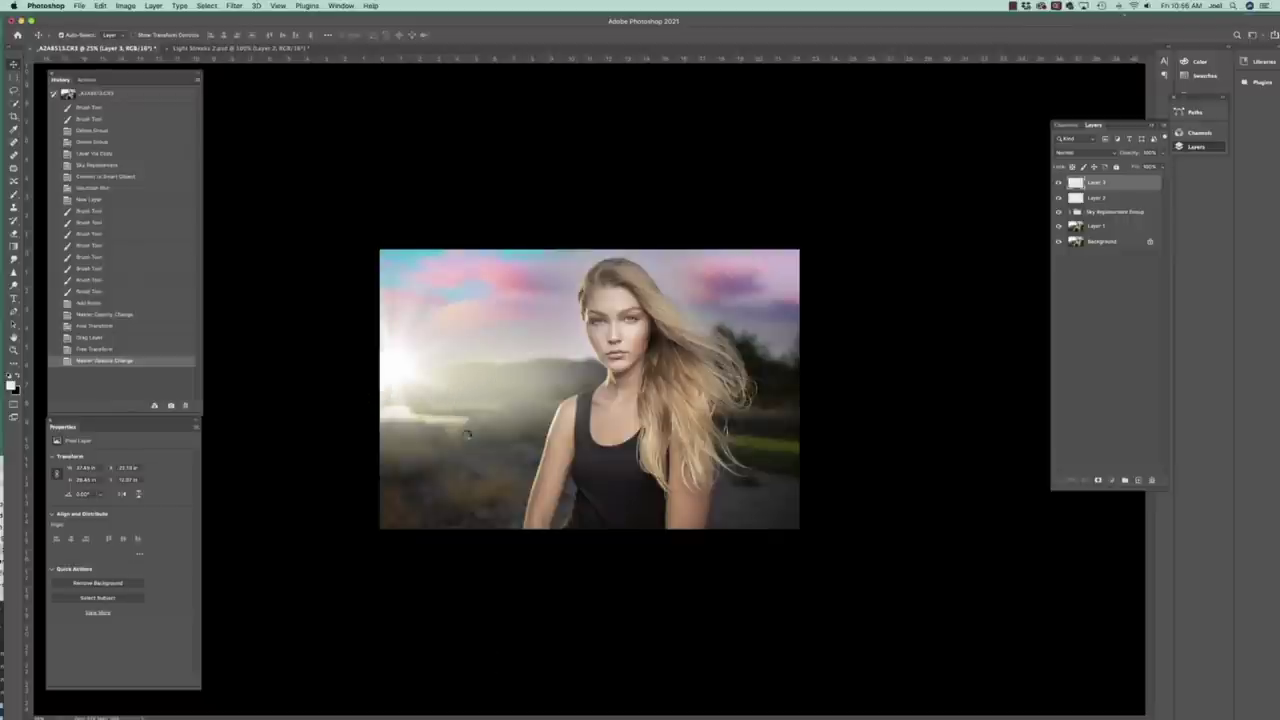
Step: Convert the starburst layer to a smart object and apply a Gaussian Blur smart filter
key(super+shift+s)
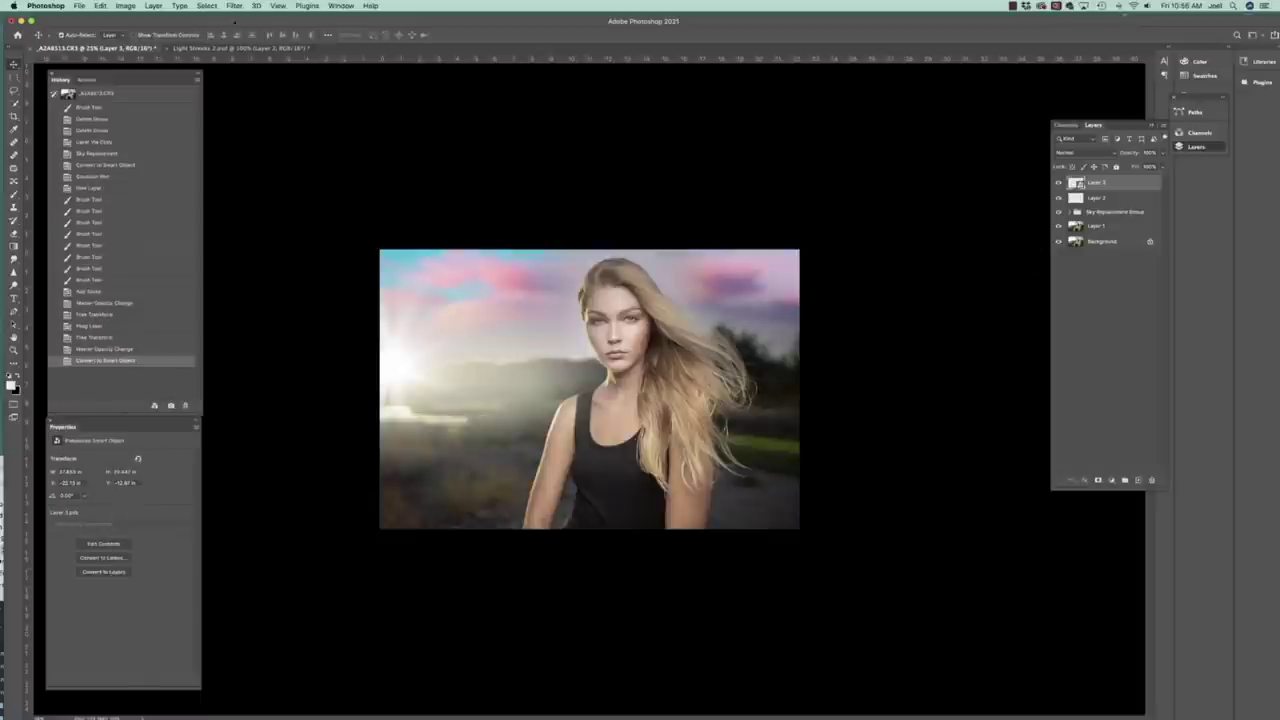
click(234, 5)
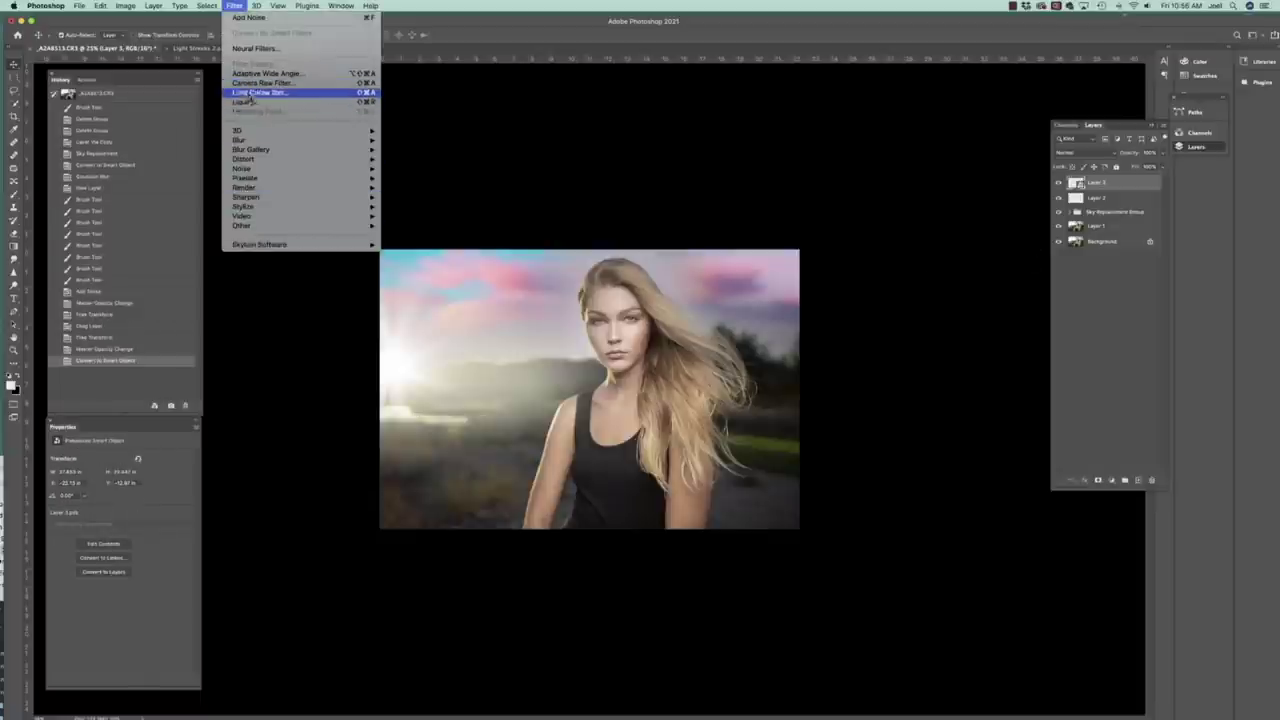
mouse_move(253, 139)
click(412, 177)
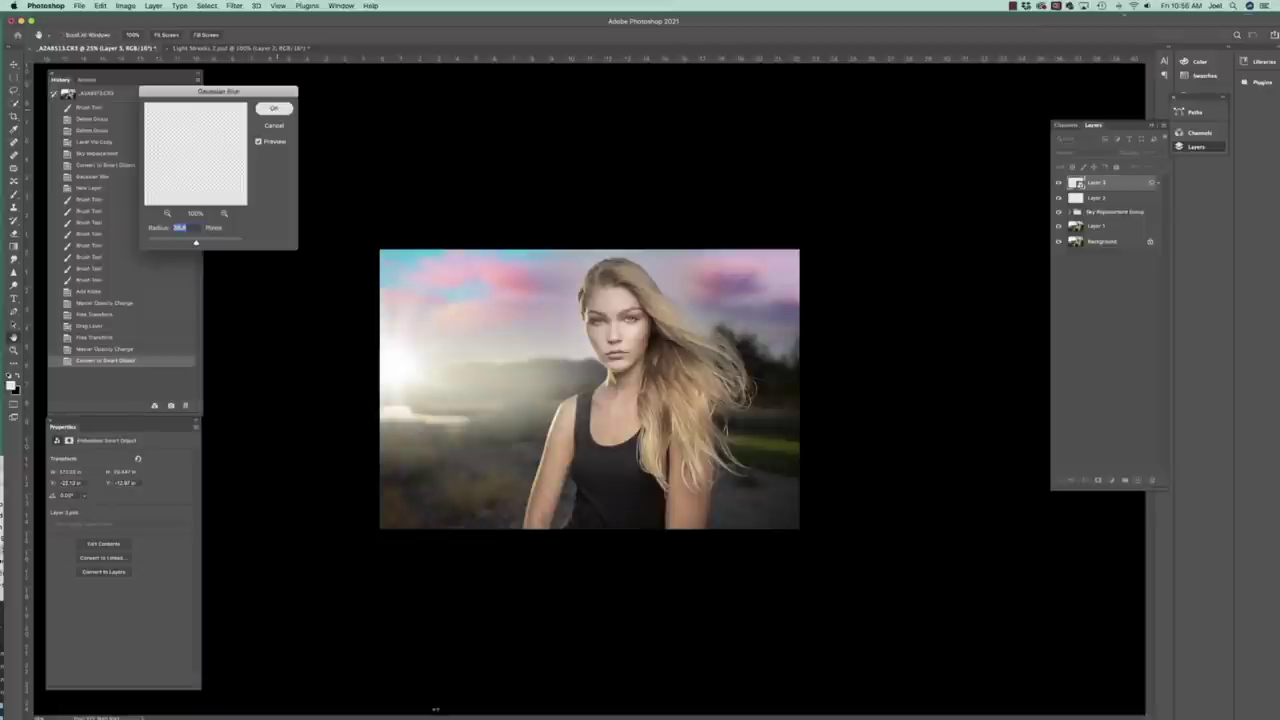
key(Return)
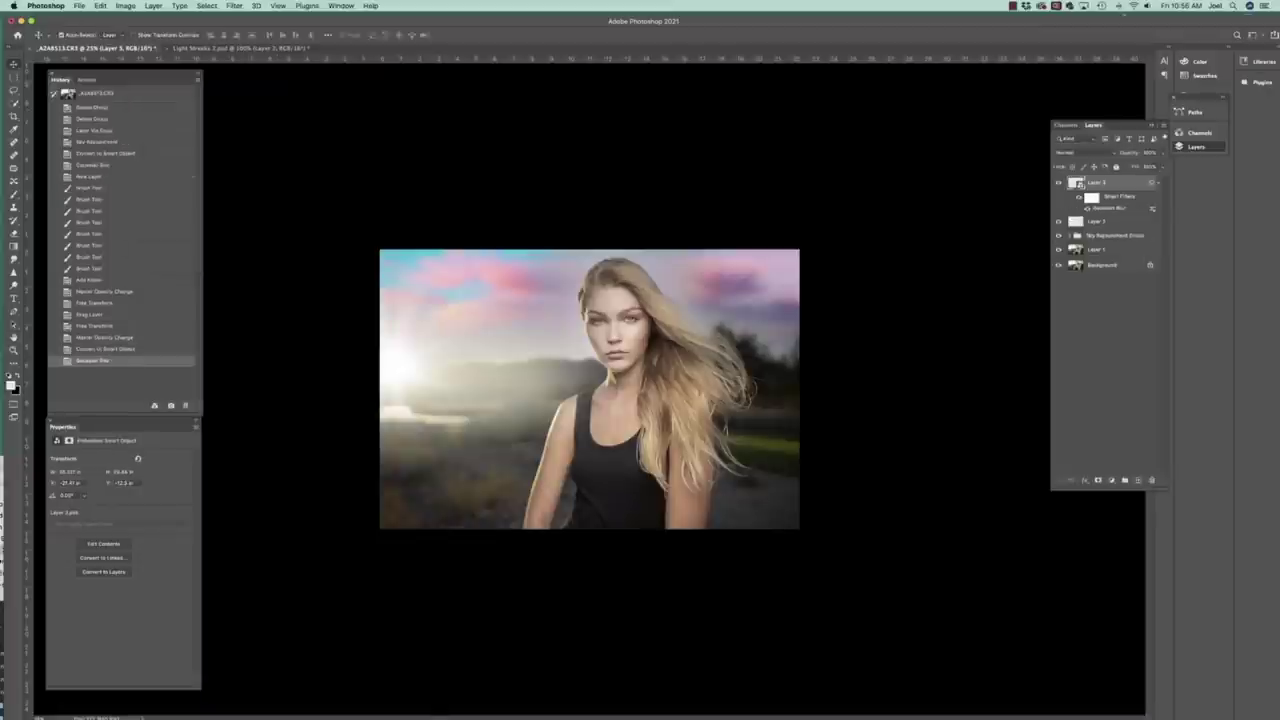
Step: Group the starburst with haze Layer 2 as Group 1 and toggle it to compare
click(1110, 225)
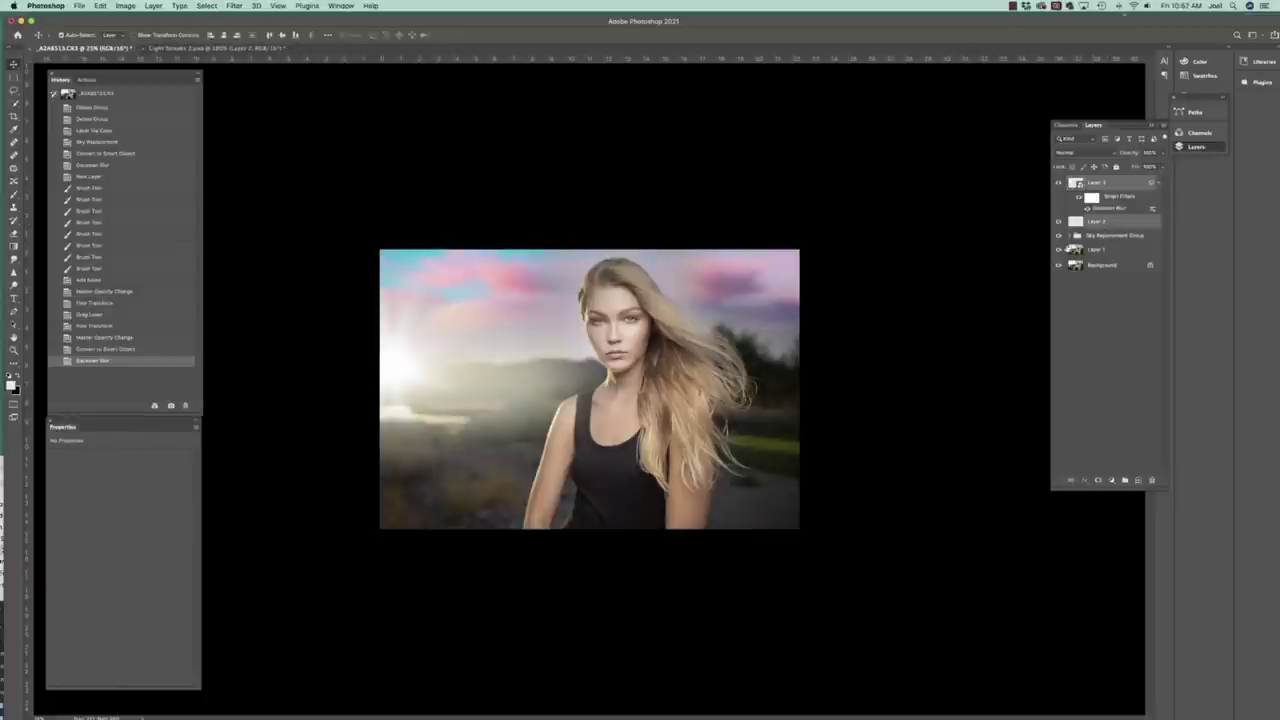
key(super+g)
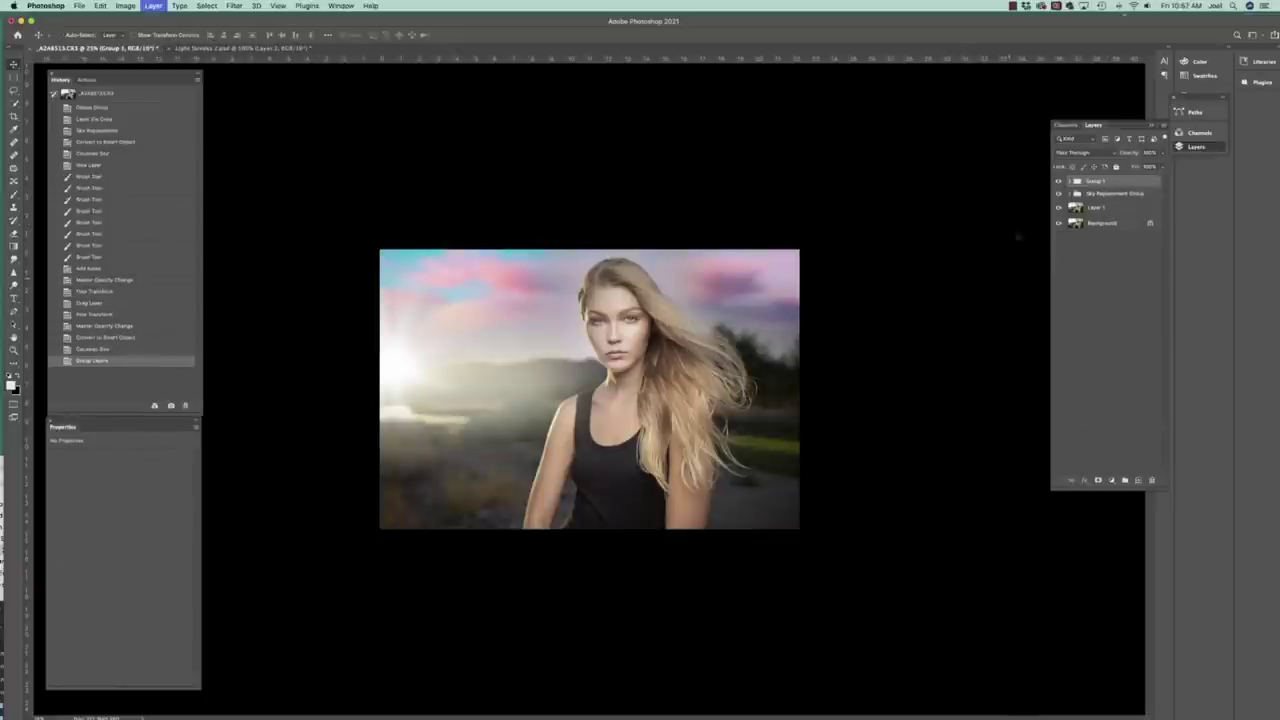
click(1059, 182)
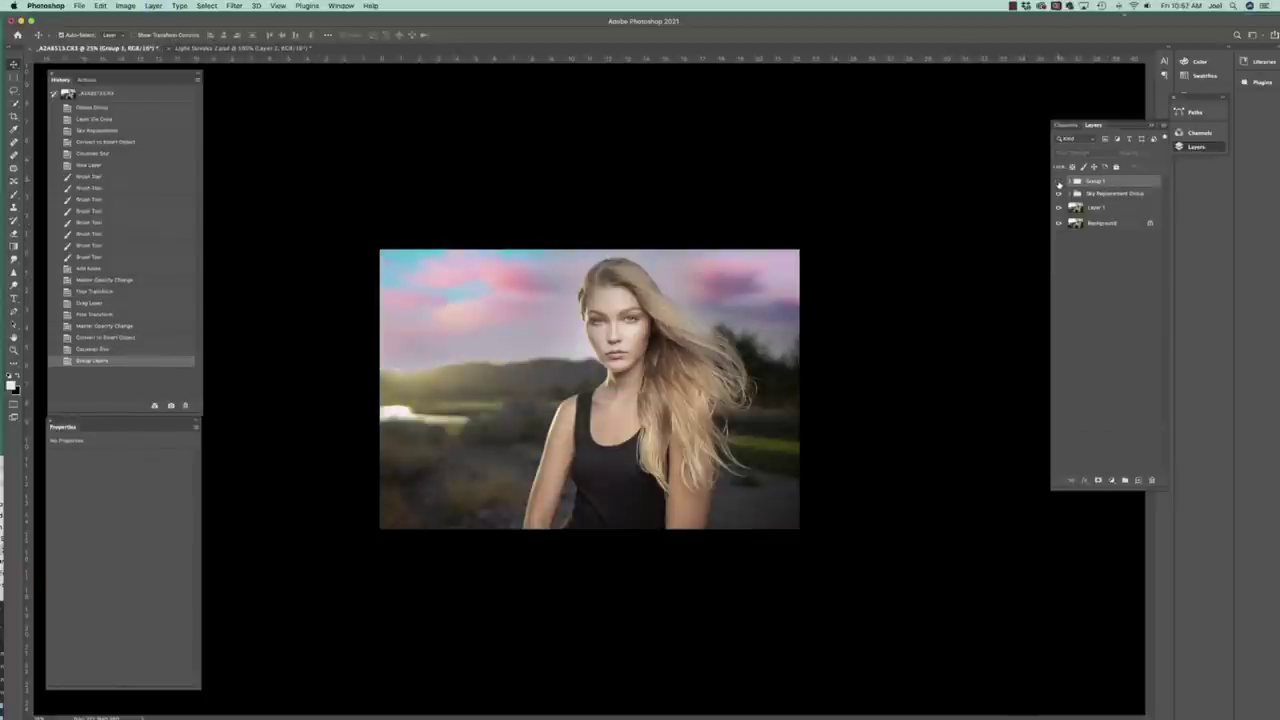
click(1059, 183)
click(1059, 182)
click(1059, 182)
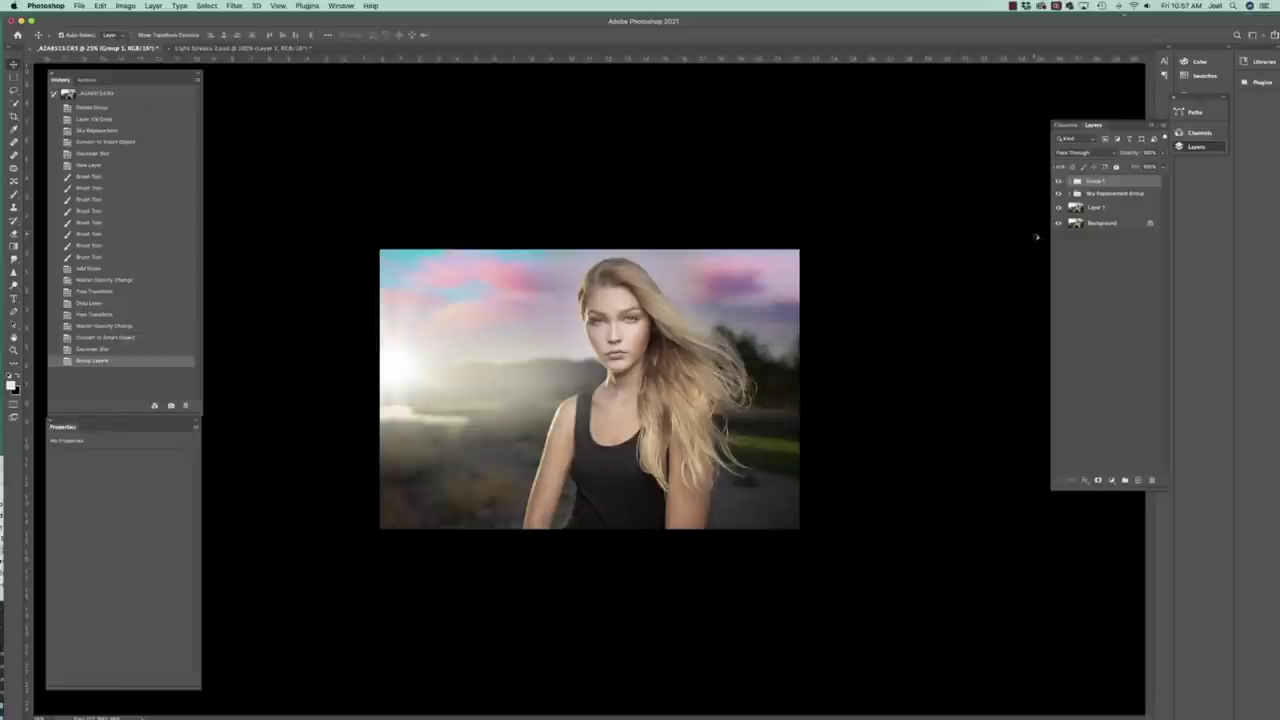
Step: Stamp all visible layers into Layer 4, duplicate it, and convert Layer 4 to a smart object
key(alt+shift+super+e)
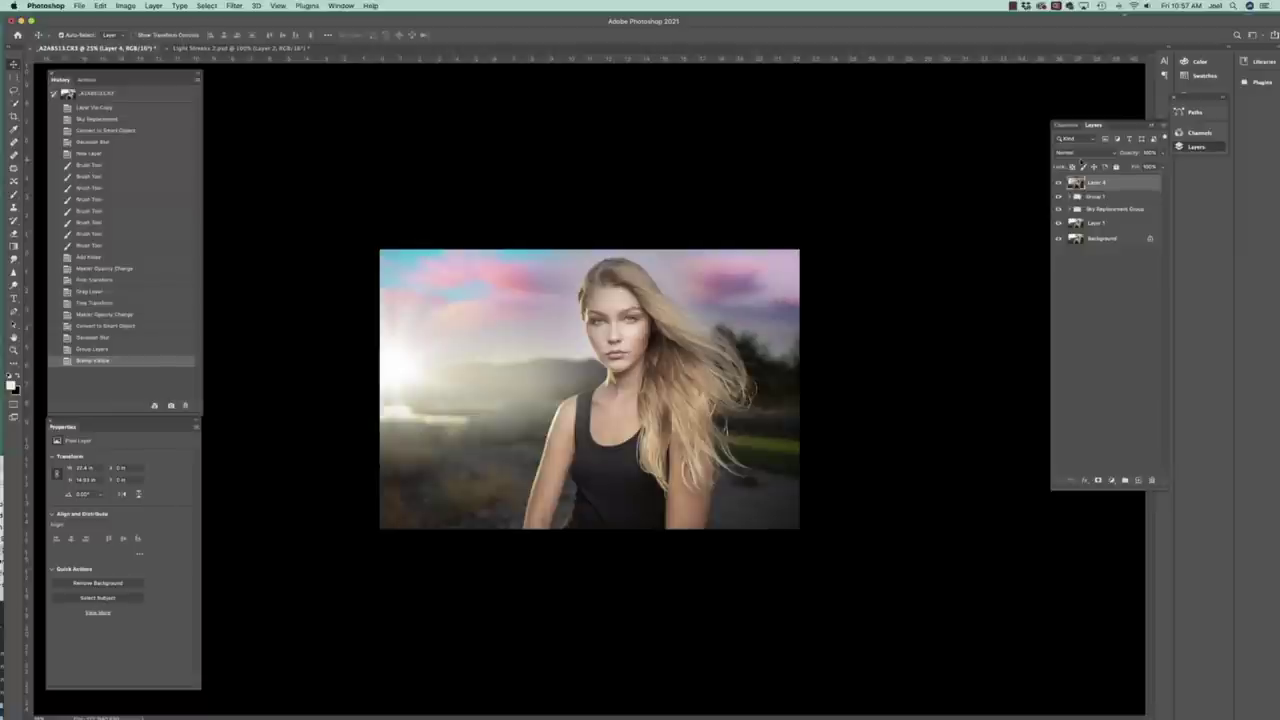
key(super+j)
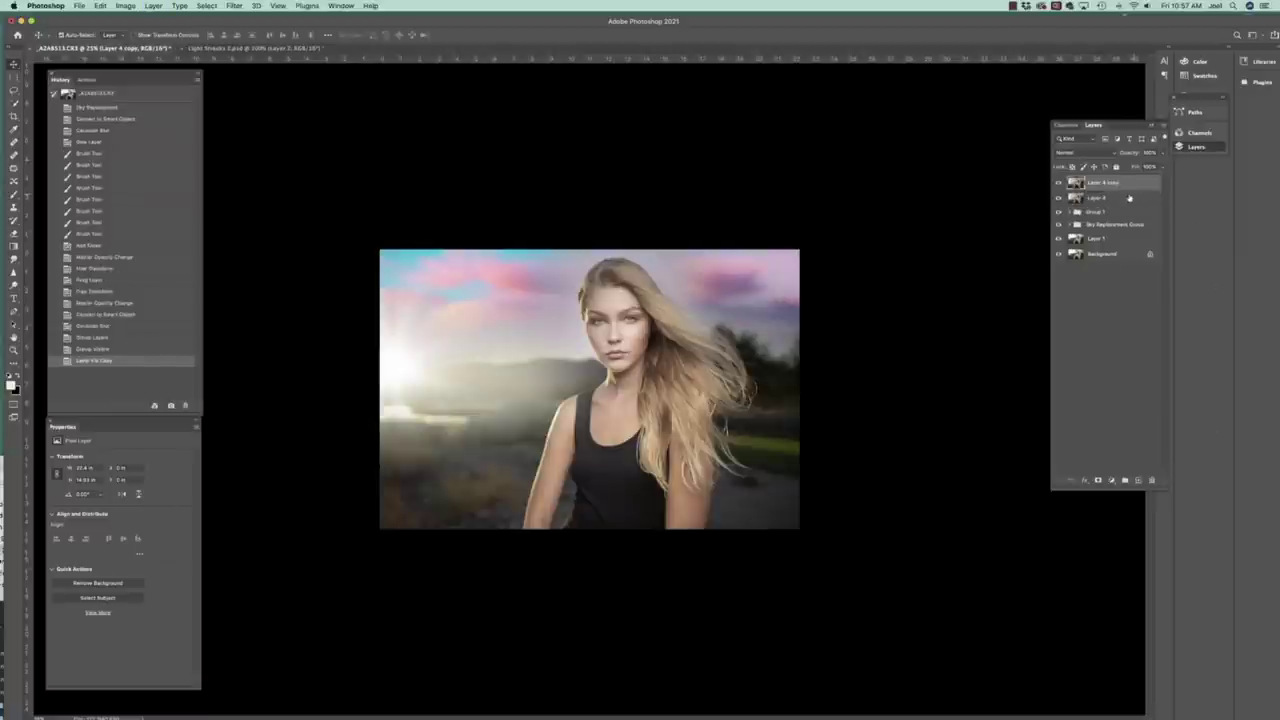
click(1129, 198)
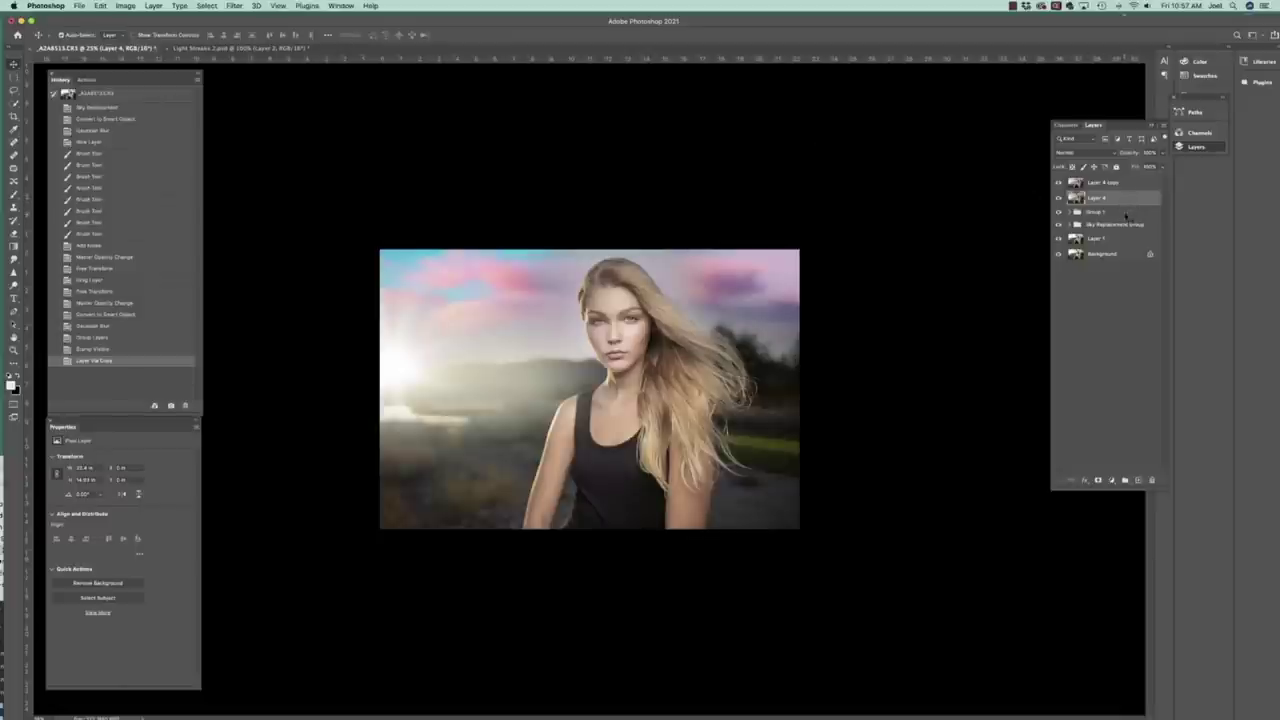
right_click(1131, 198)
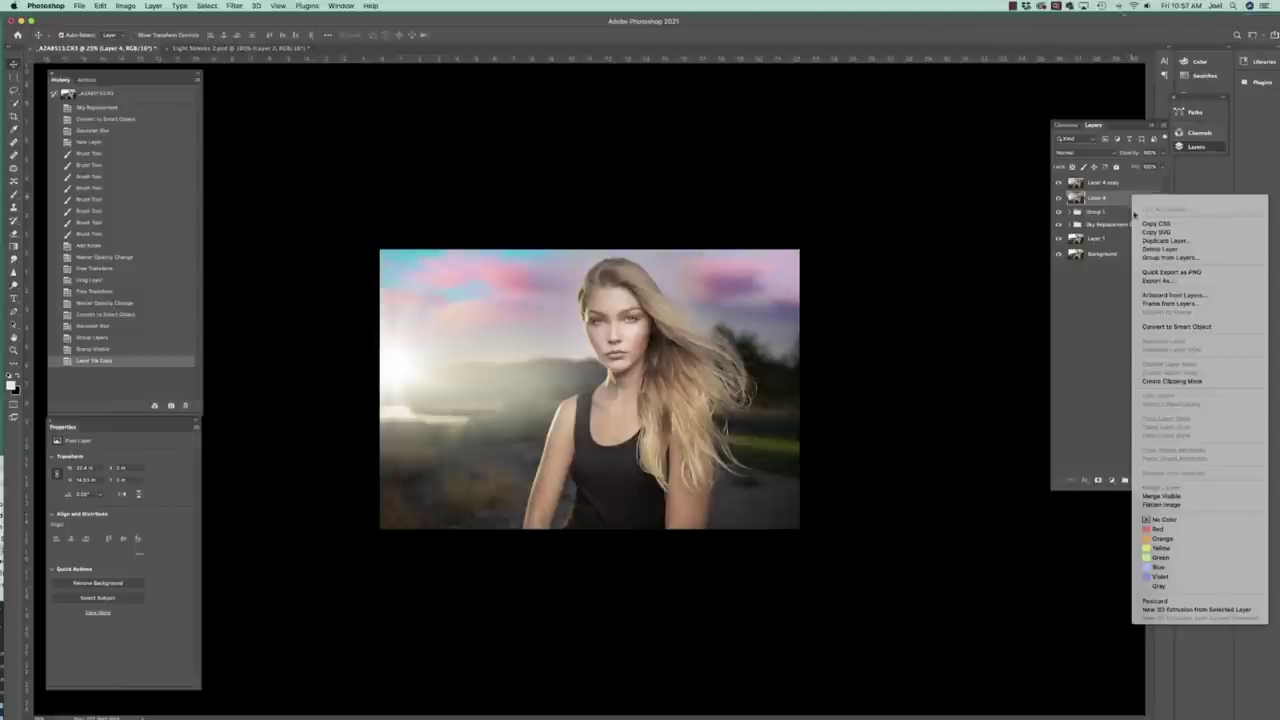
click(1172, 330)
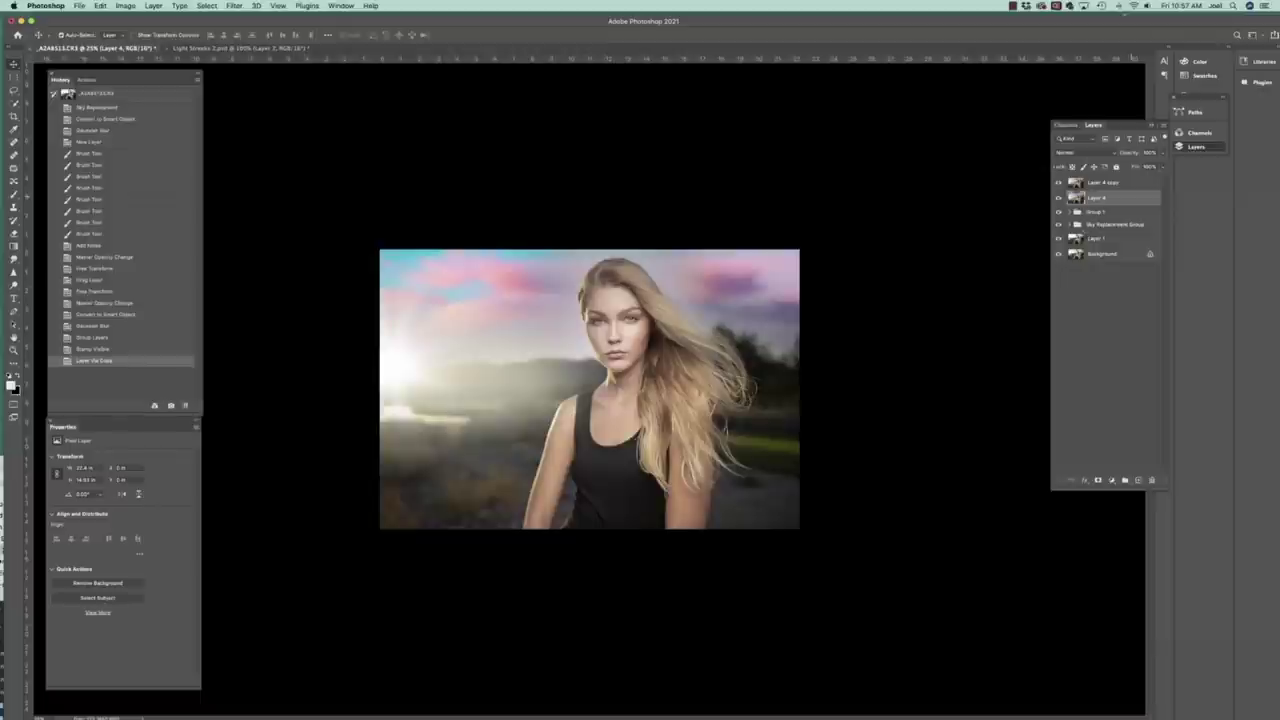
key(ctrl+alt+shift+s)
Step: Convert Layer 4 copy to a smart object via Convert to Smart Object, then reselect Layer 4
click(1120, 186)
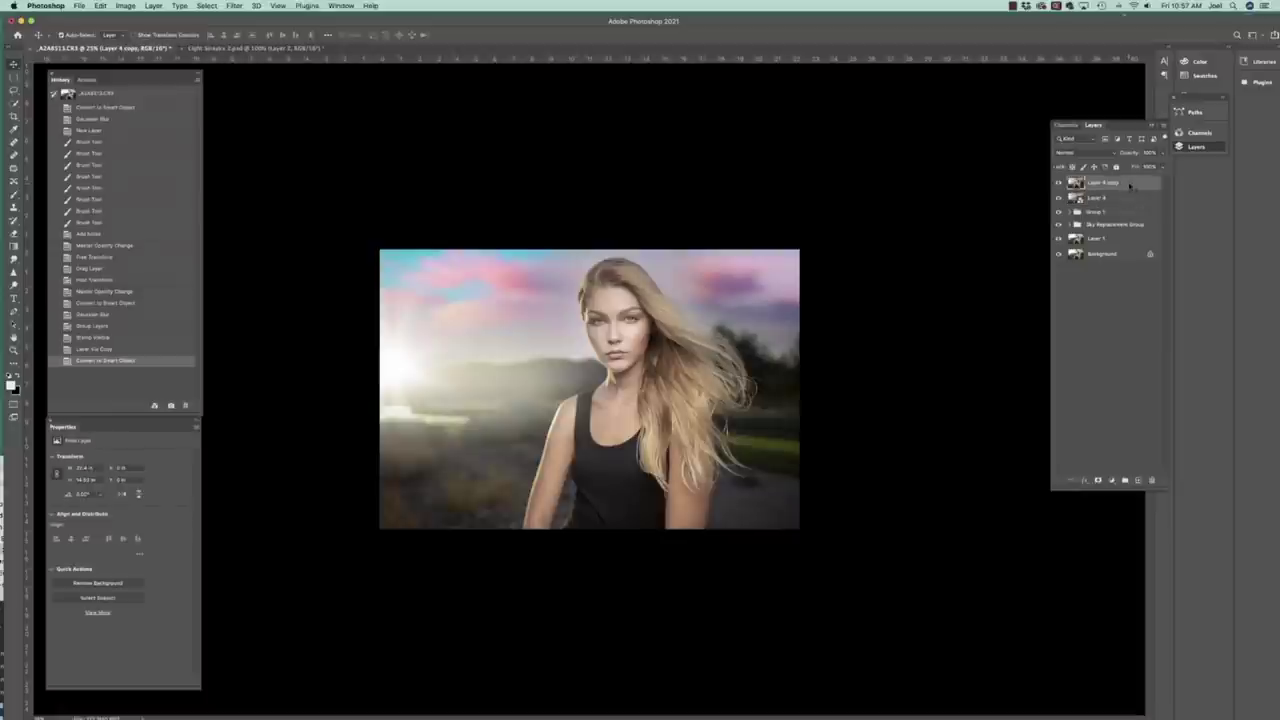
right_click(1132, 185)
click(1160, 311)
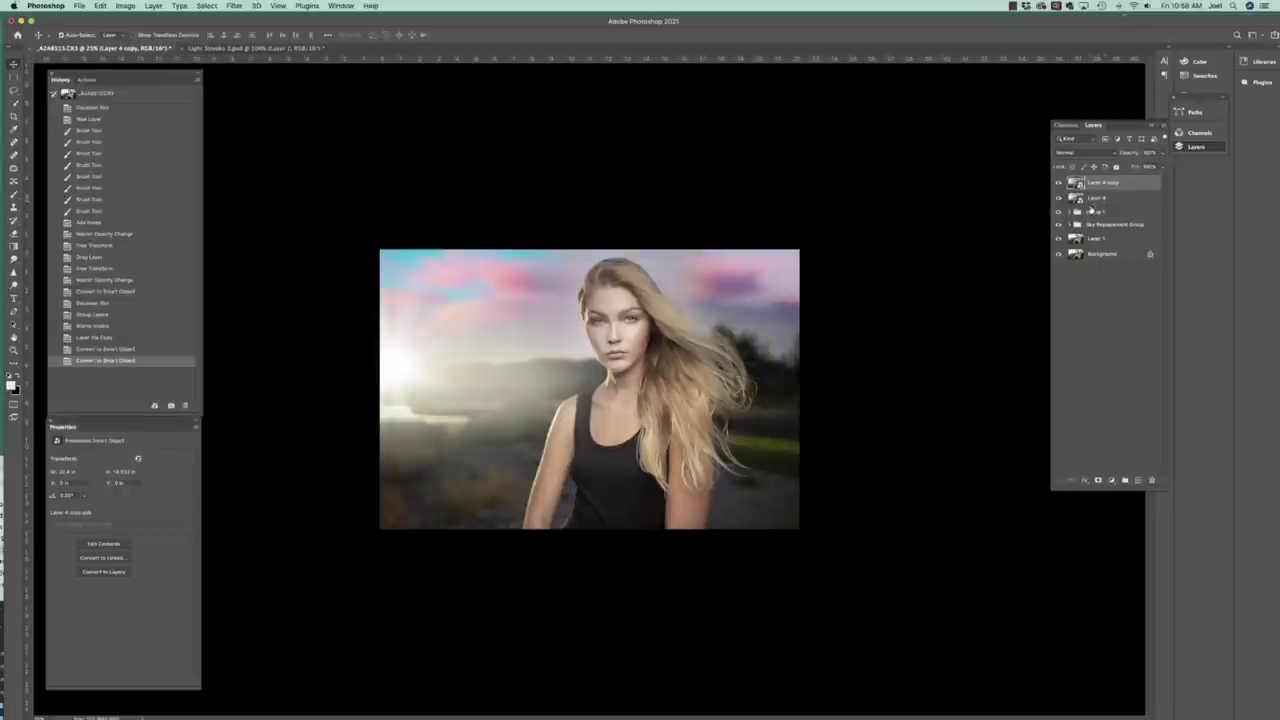
click(1096, 200)
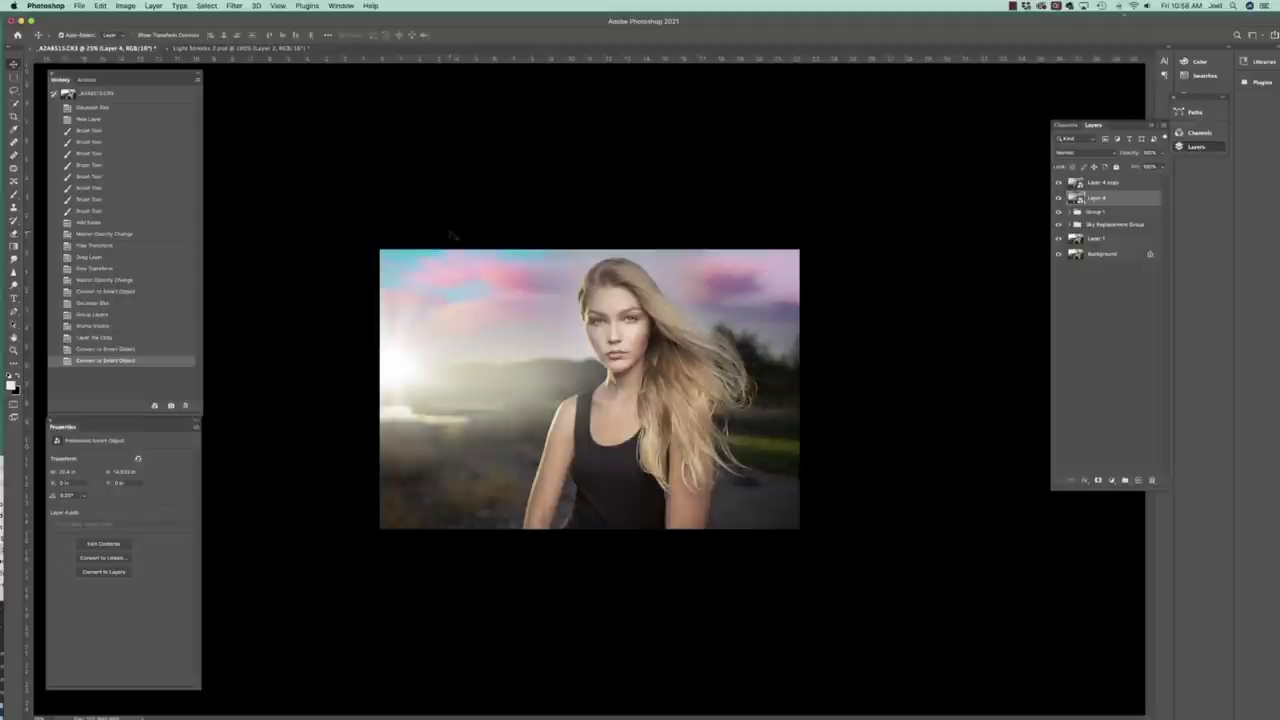
Step: In Camera Raw on Layer 4, set Highlights about -34, Shadows about +33, raise Whites, lower Blacks
click(234, 5)
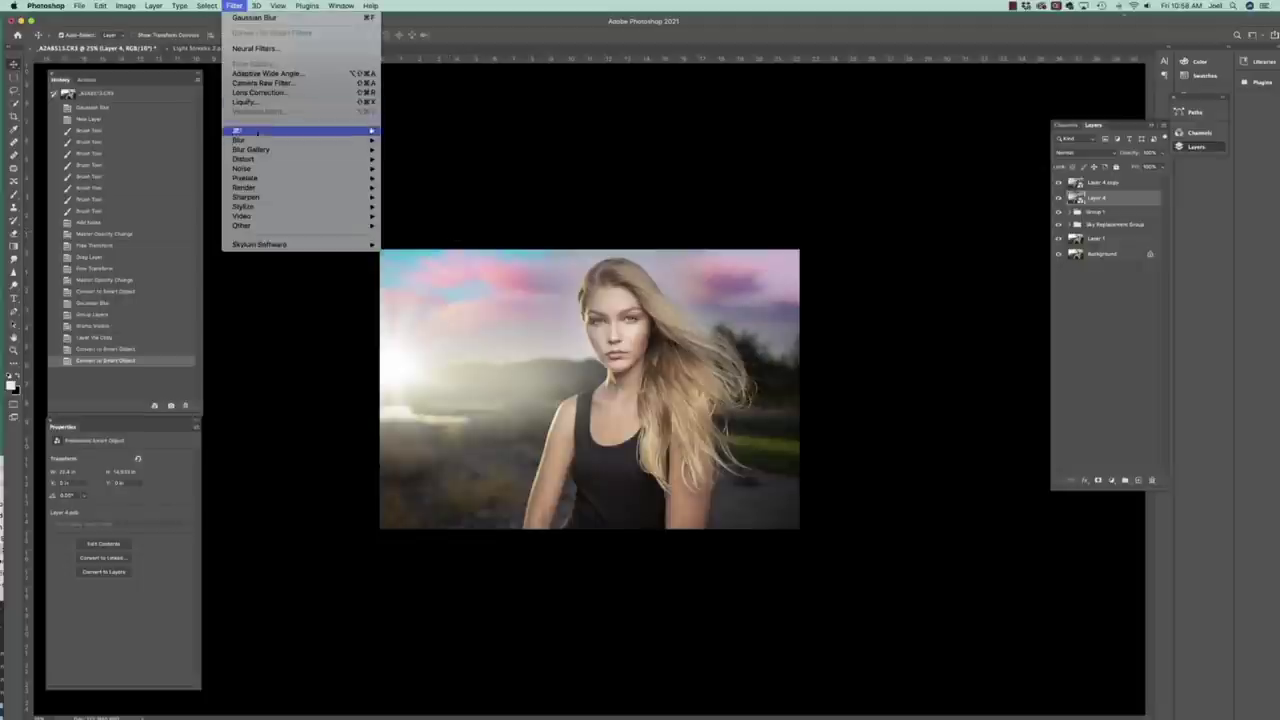
click(246, 90)
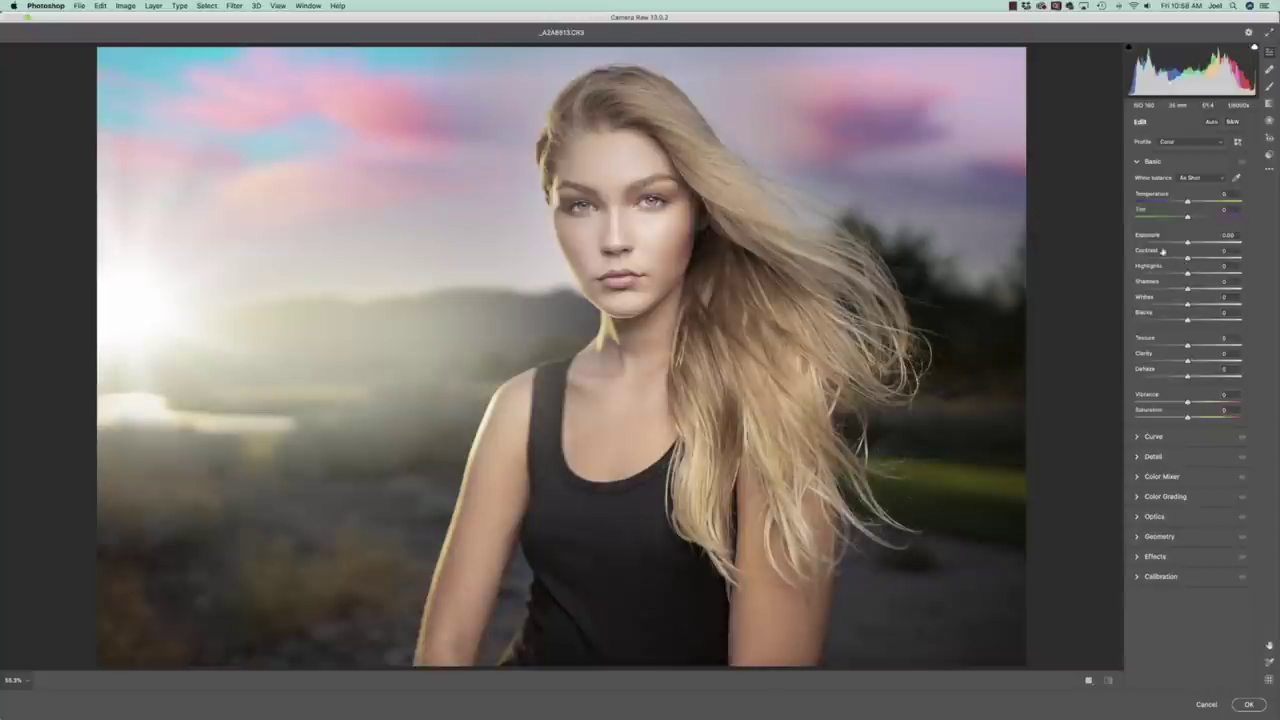
drag(1182, 272, 1169, 274)
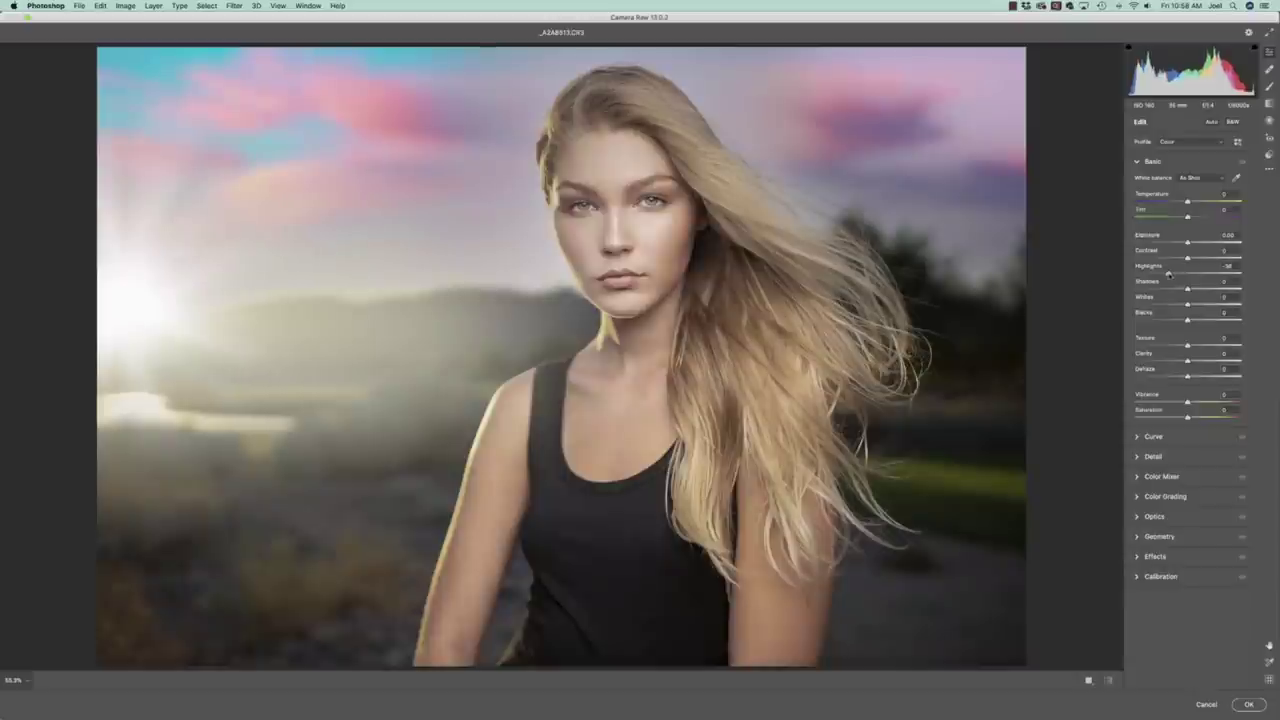
drag(1187, 289, 1204, 289)
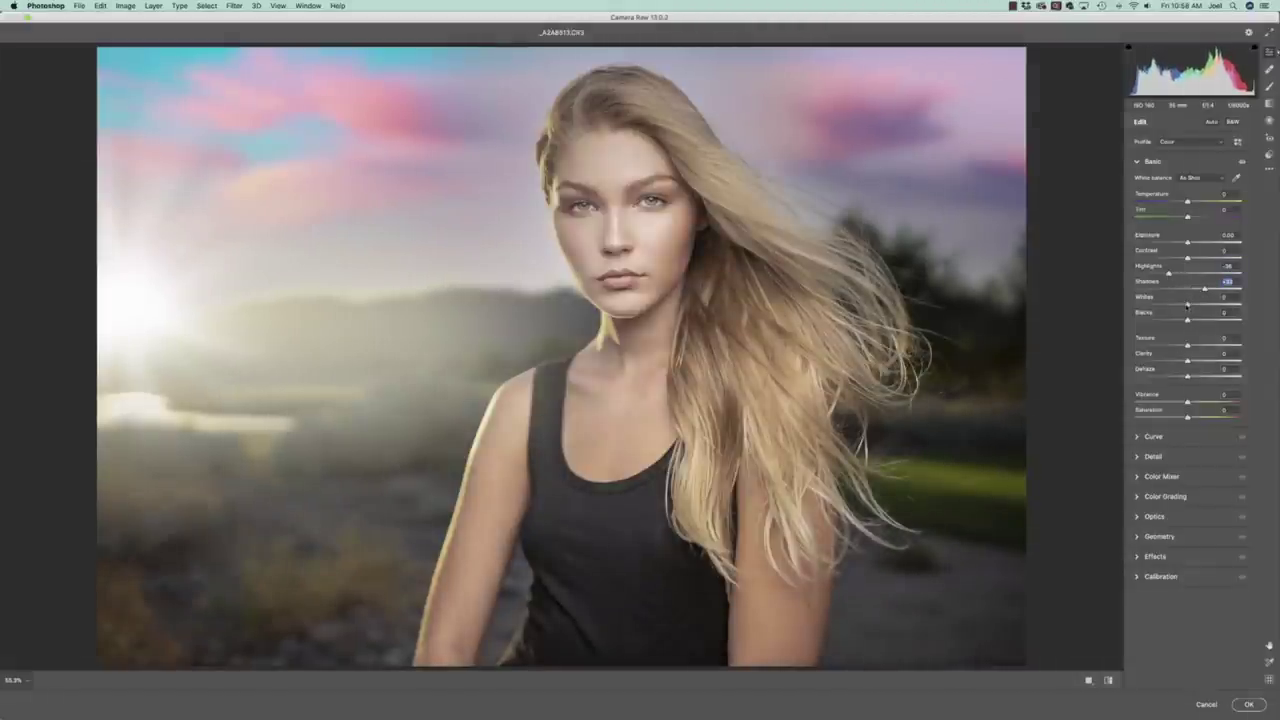
click(1187, 305)
key(alt)
drag(1187, 305, 1194, 305)
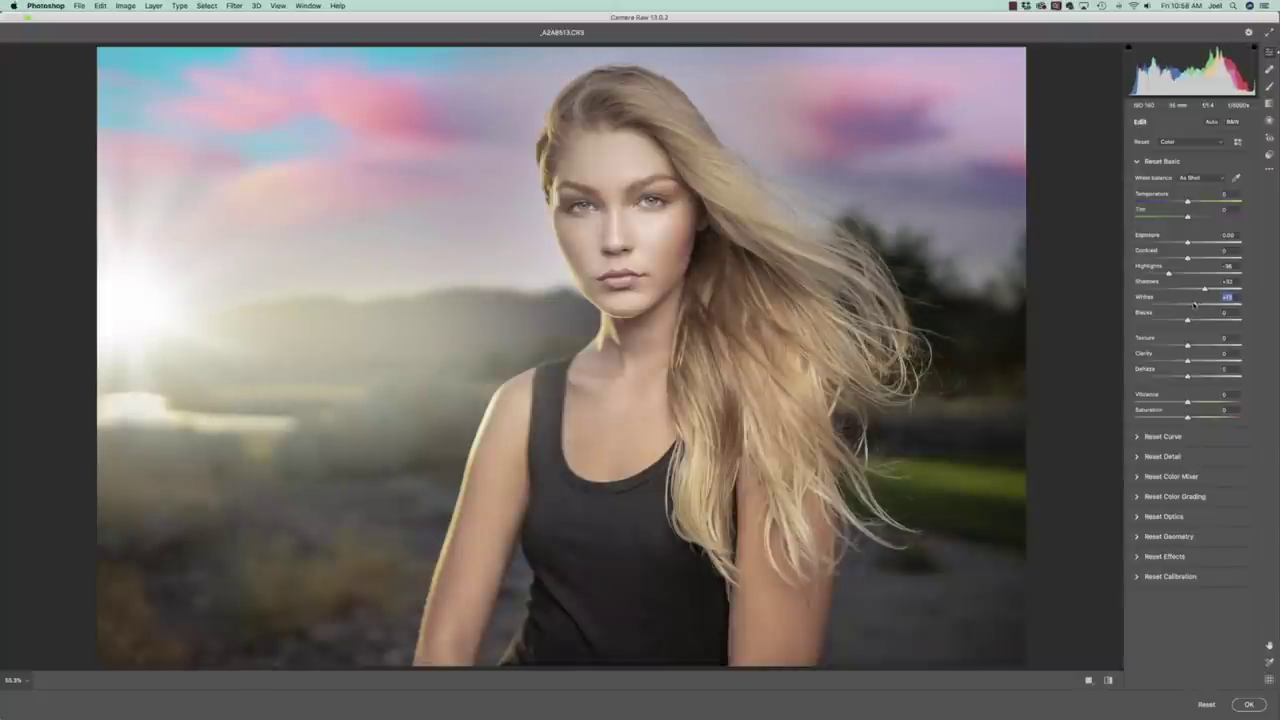
drag(1188, 320, 1185, 320)
key(Tab)
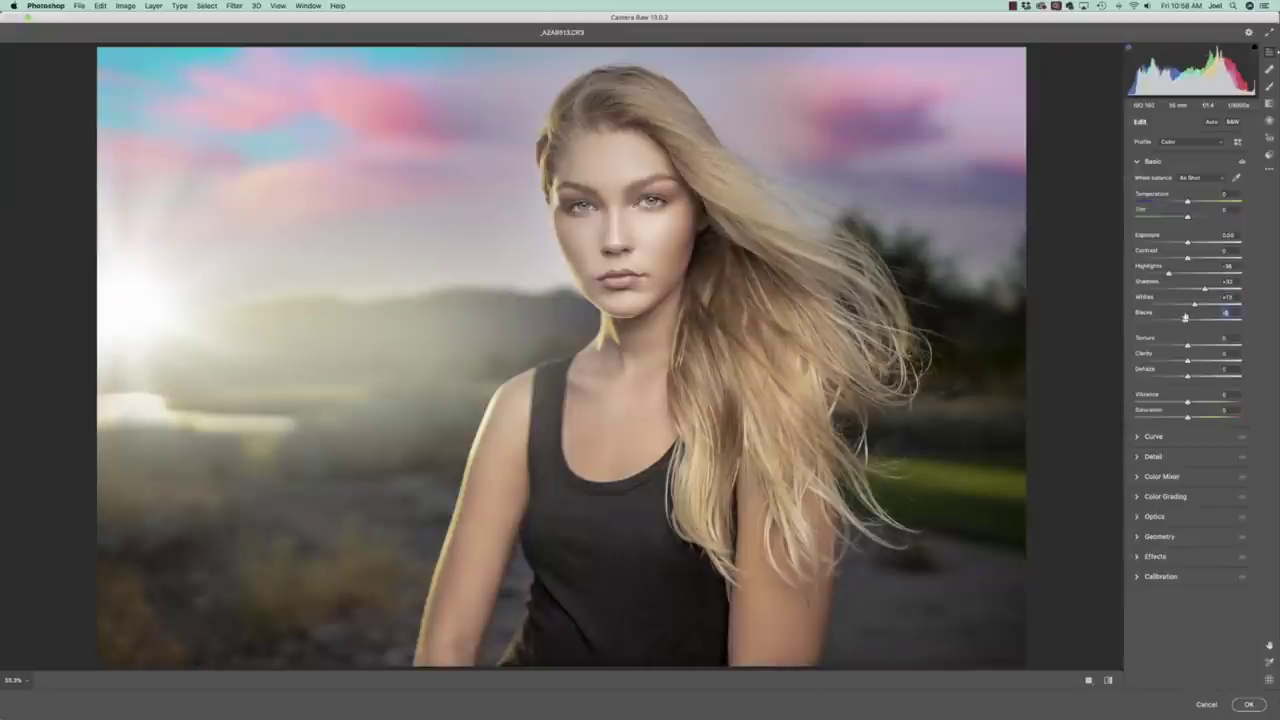
Step: Set Texture about +28 and Contrast -28, brighten Oranges luminance, and apply the filter
drag(1189, 346, 1204, 344)
drag(1202, 344, 1195, 376)
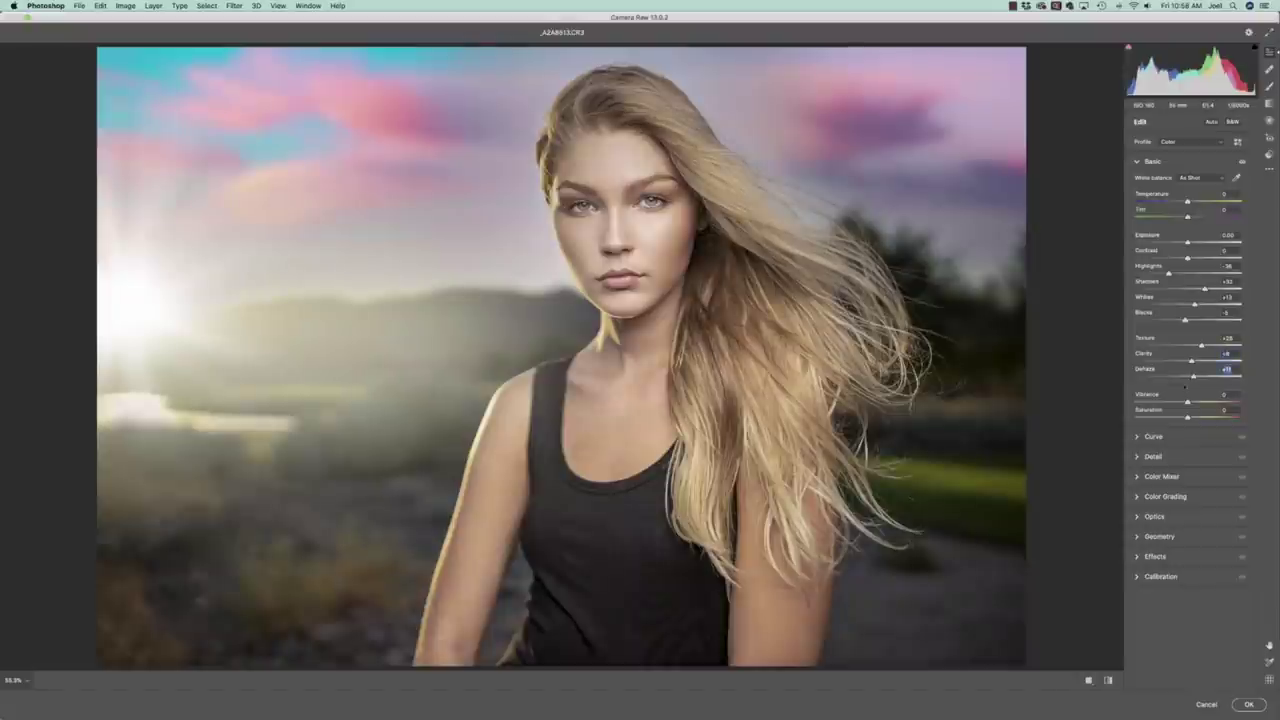
drag(1187, 257, 1172, 257)
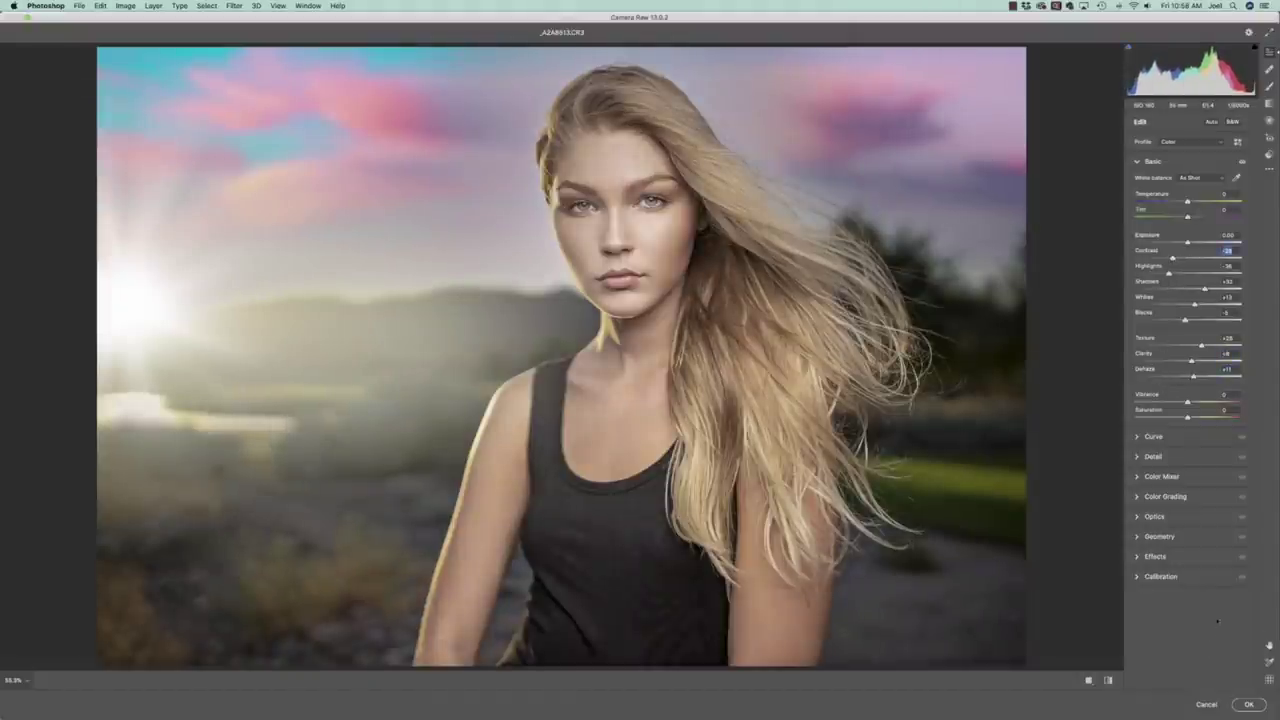
click(1140, 476)
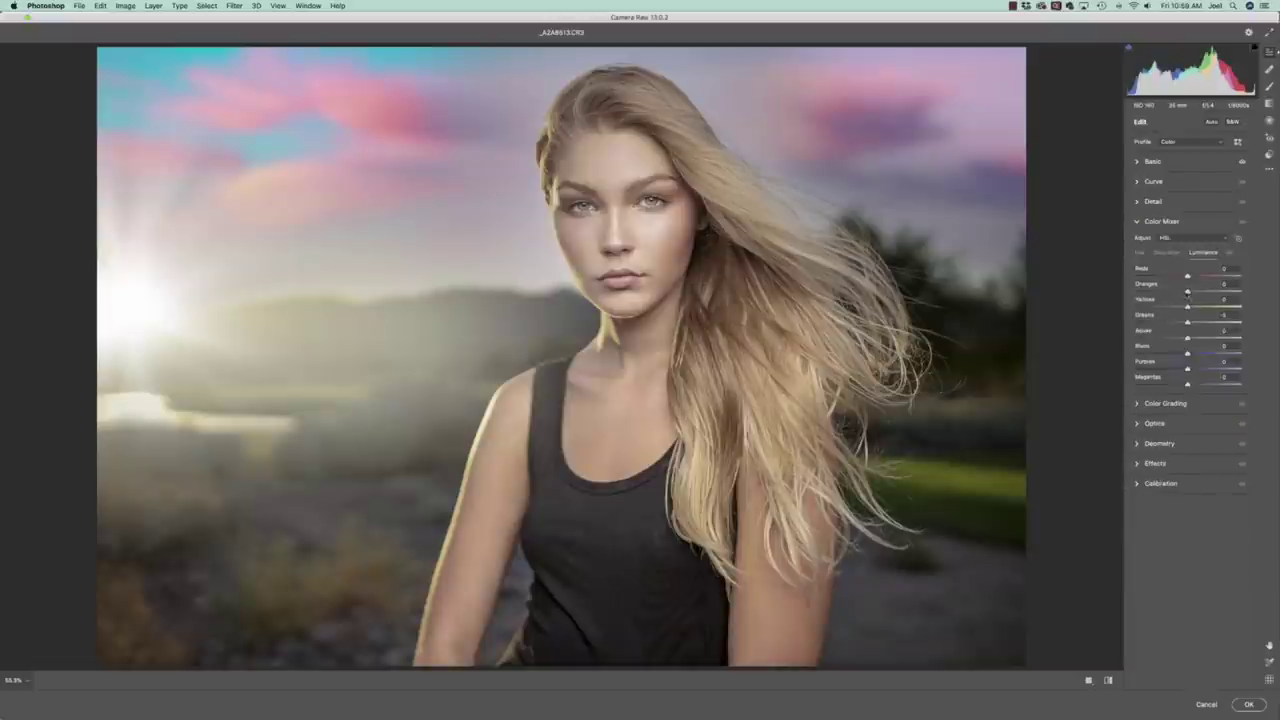
mouse_move(1187, 290)
mouse_down()
mouse_move(1203, 291)
mouse_move(1189, 306)
mouse_move(1205, 306)
mouse_up()
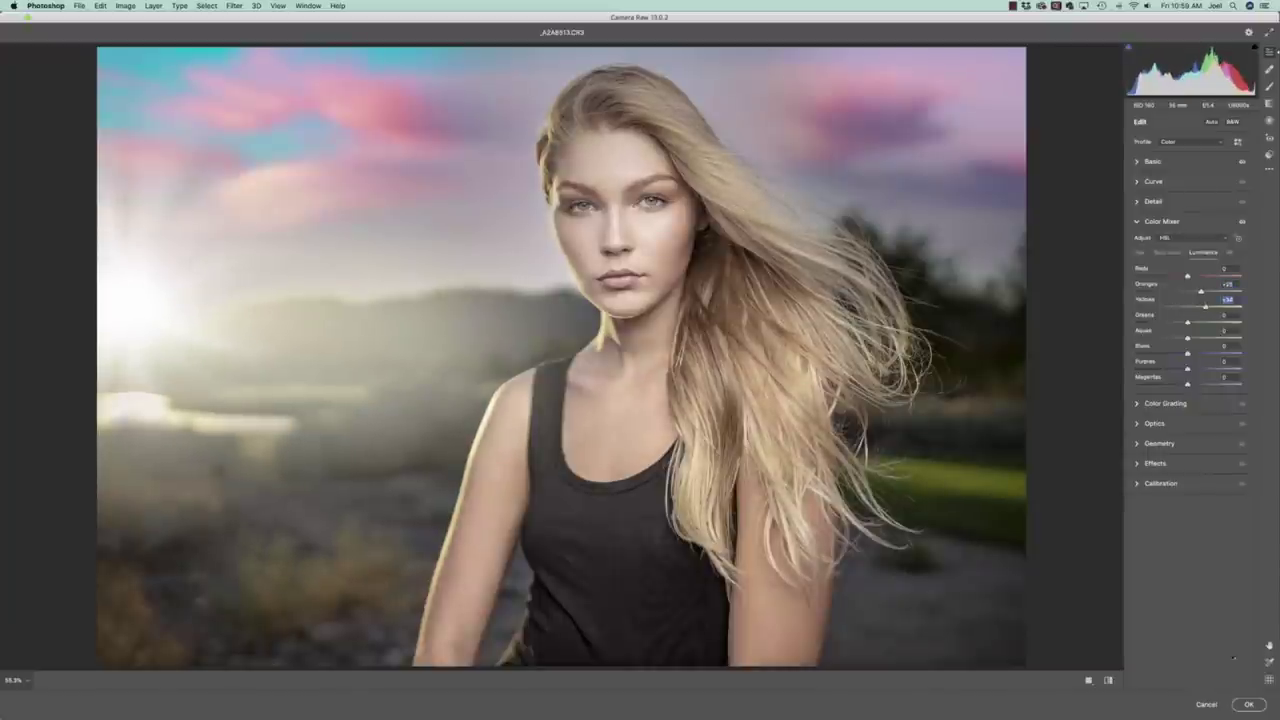
click(1250, 705)
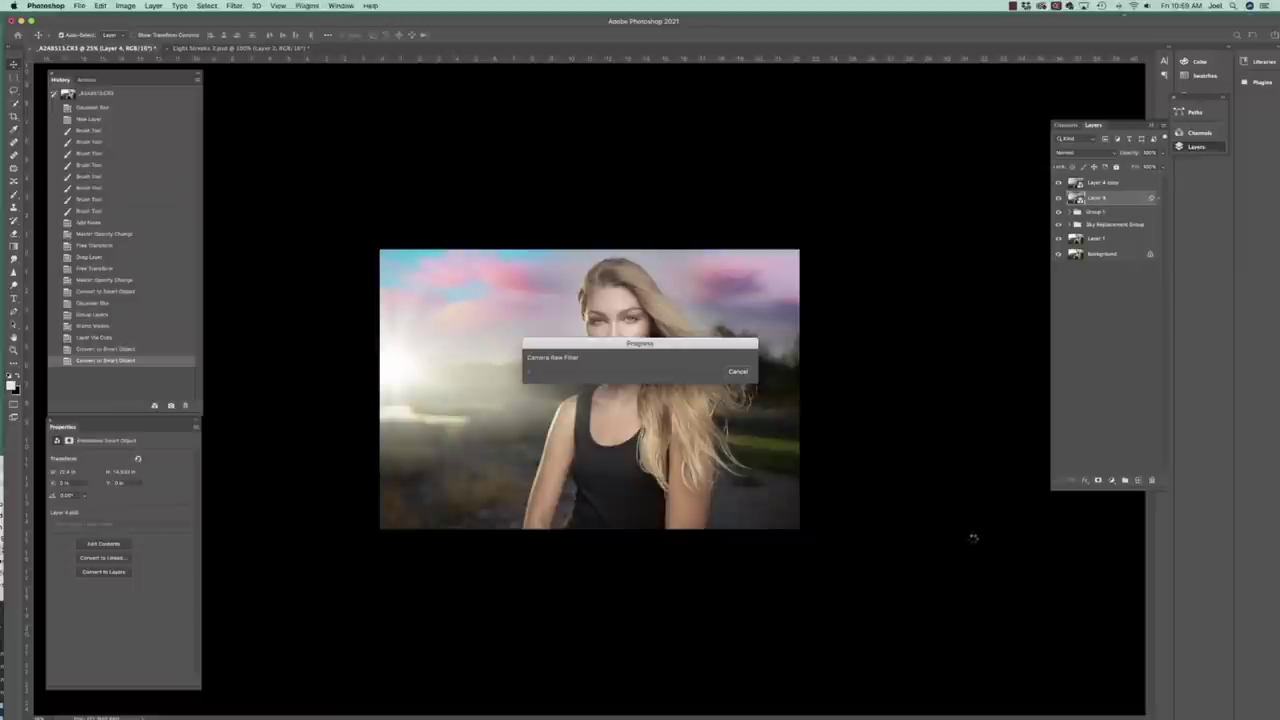
Step: In Camera Raw on Layer 4 copy, switch to B&W, reduce contrast and highlights, lift shadows
click(1108, 184)
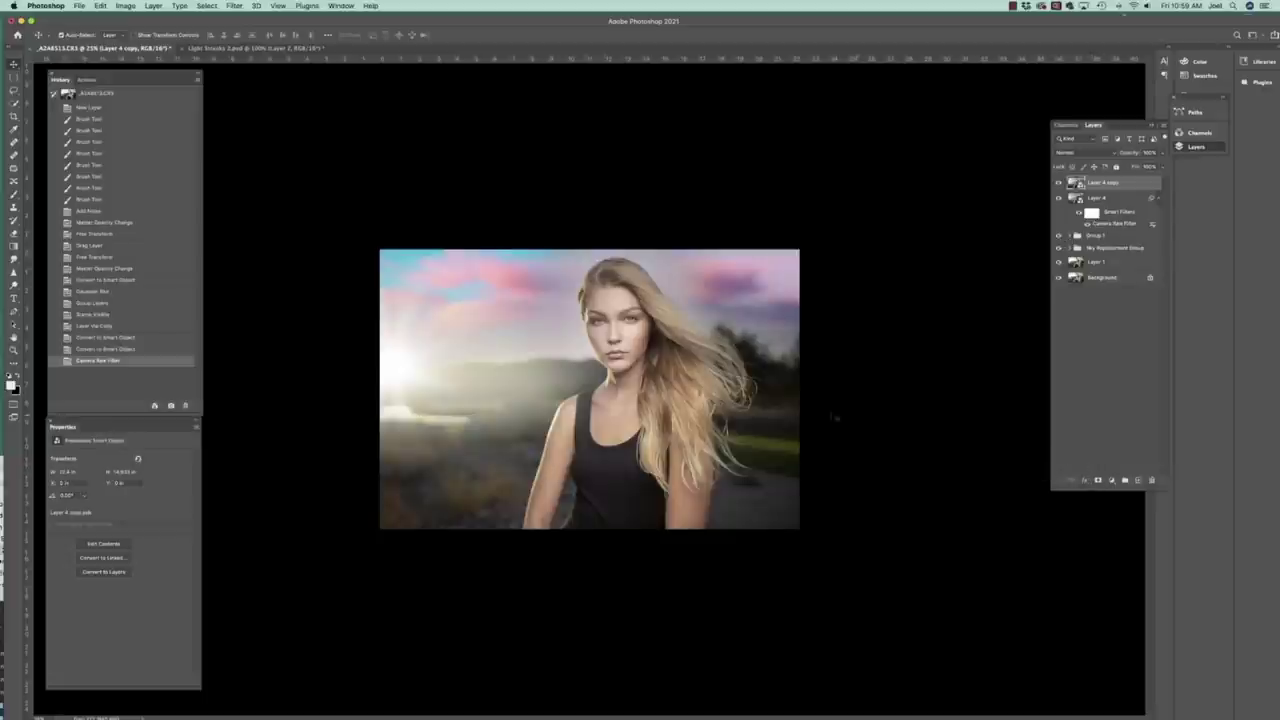
click(243, 7)
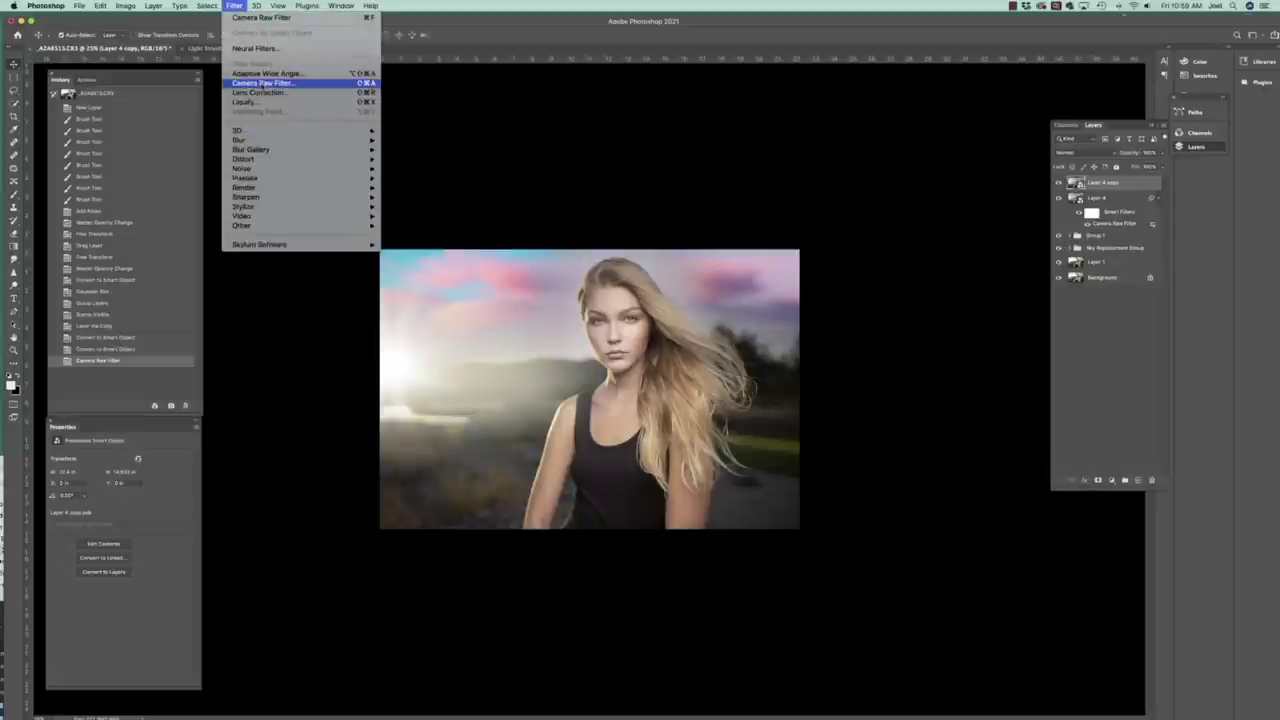
click(264, 92)
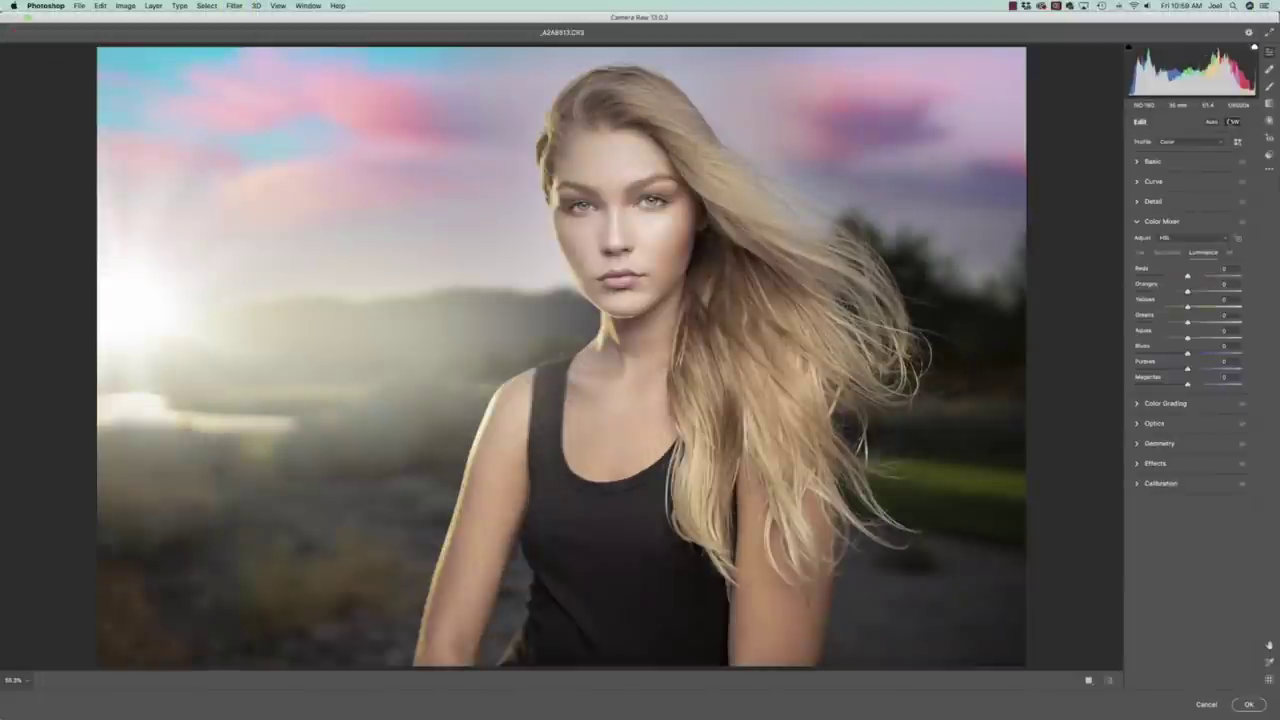
click(1231, 122)
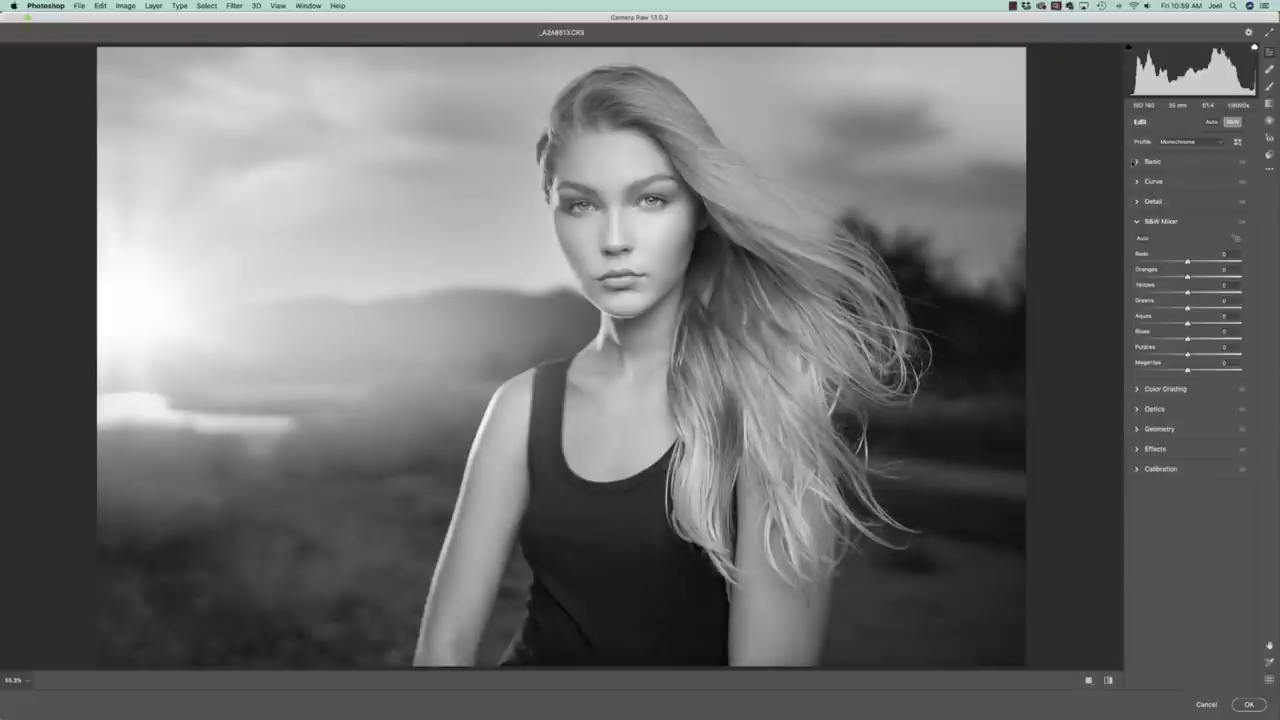
key(super+alt+1)
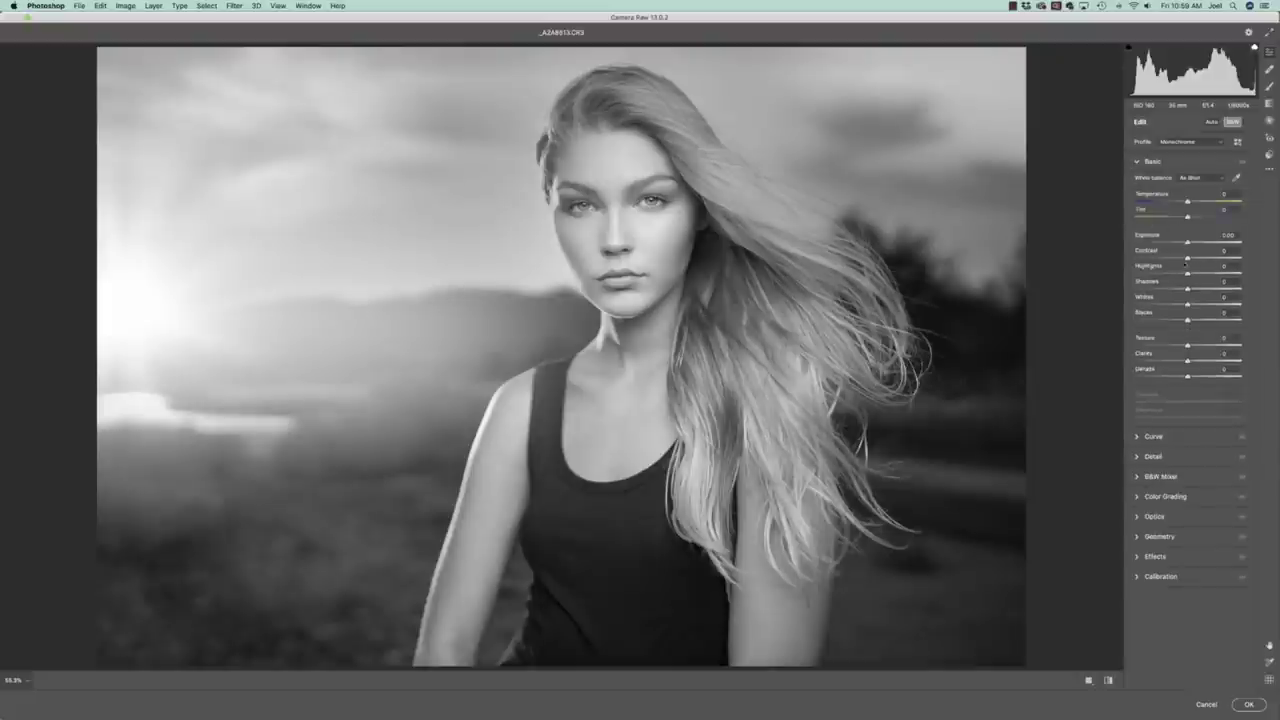
drag(1187, 257, 1166, 257)
drag(1187, 273, 1166, 273)
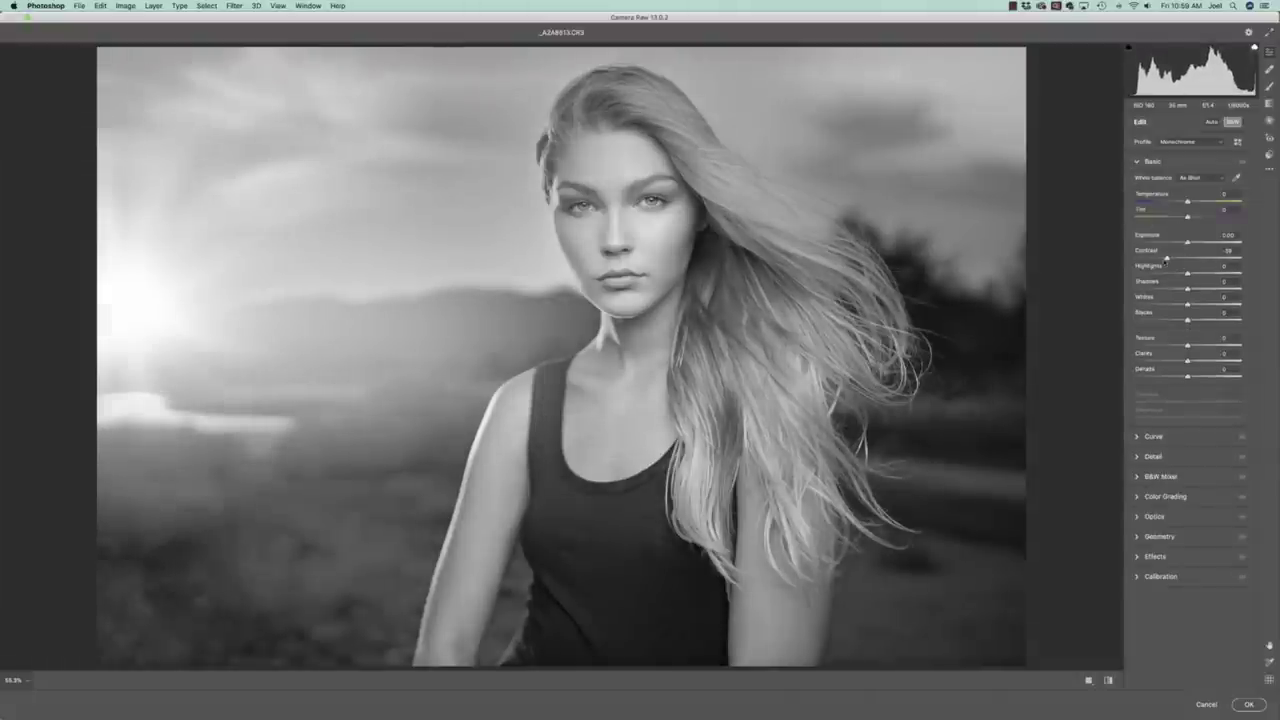
drag(1166, 273, 1207, 287)
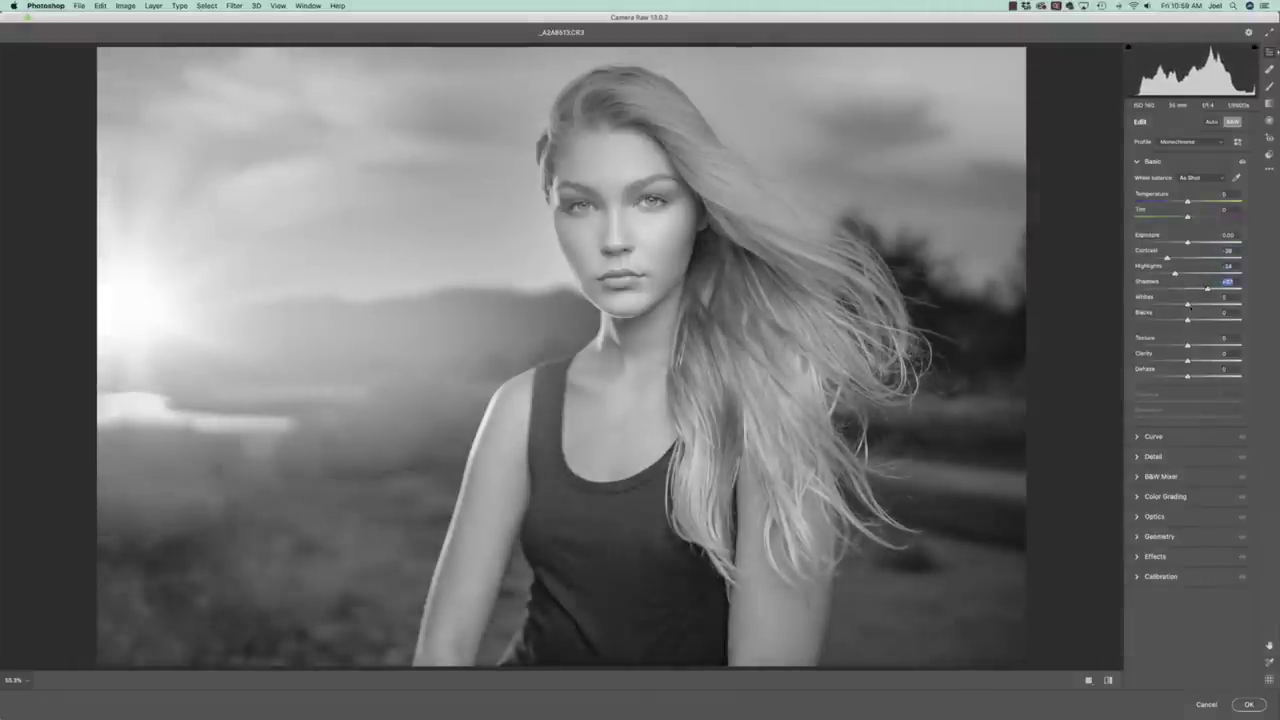
Step: Raise Whites to about +18, set B&W Mixer Oranges to -15, and apply the filter
drag(1187, 304, 1194, 379)
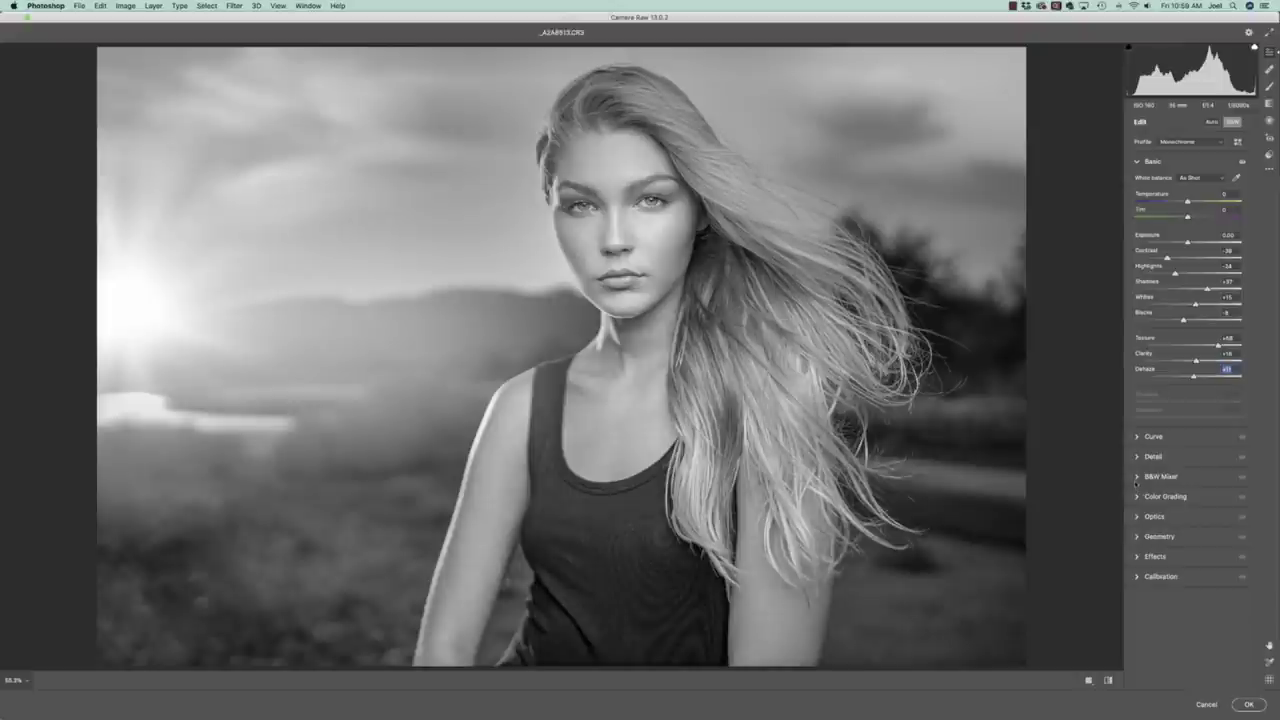
click(1136, 480)
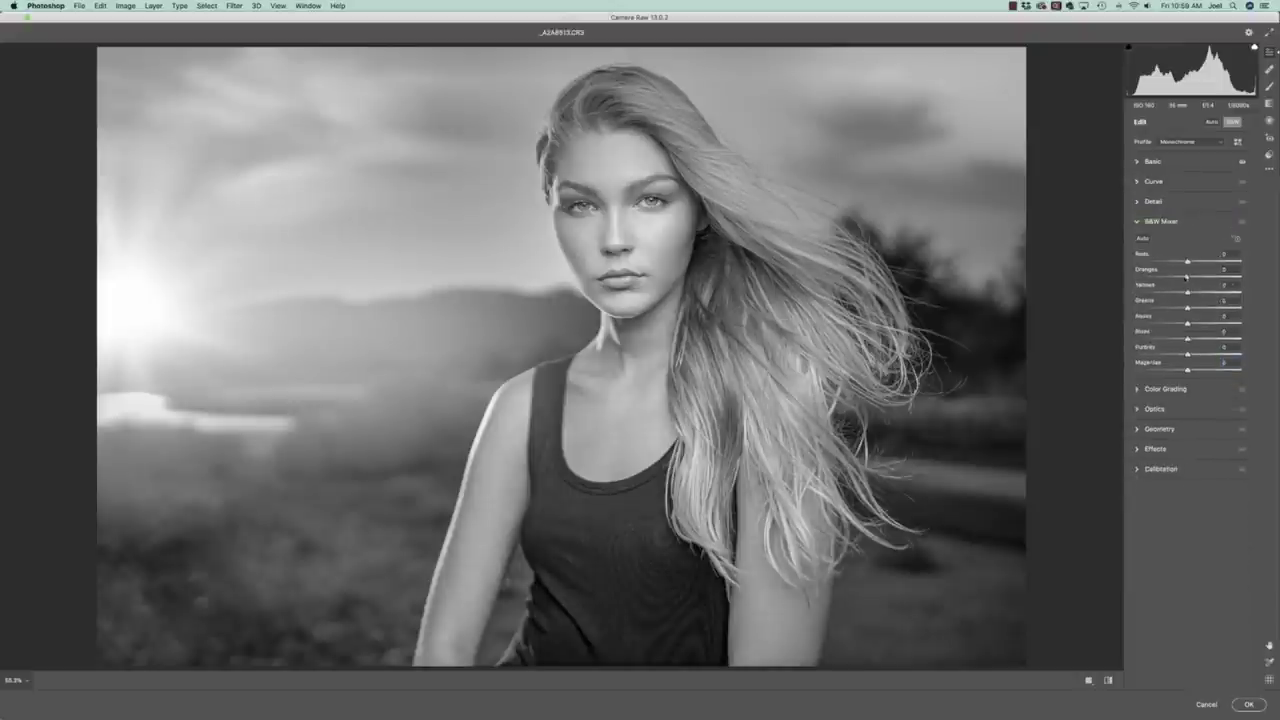
drag(1187, 277, 1180, 277)
click(1226, 269)
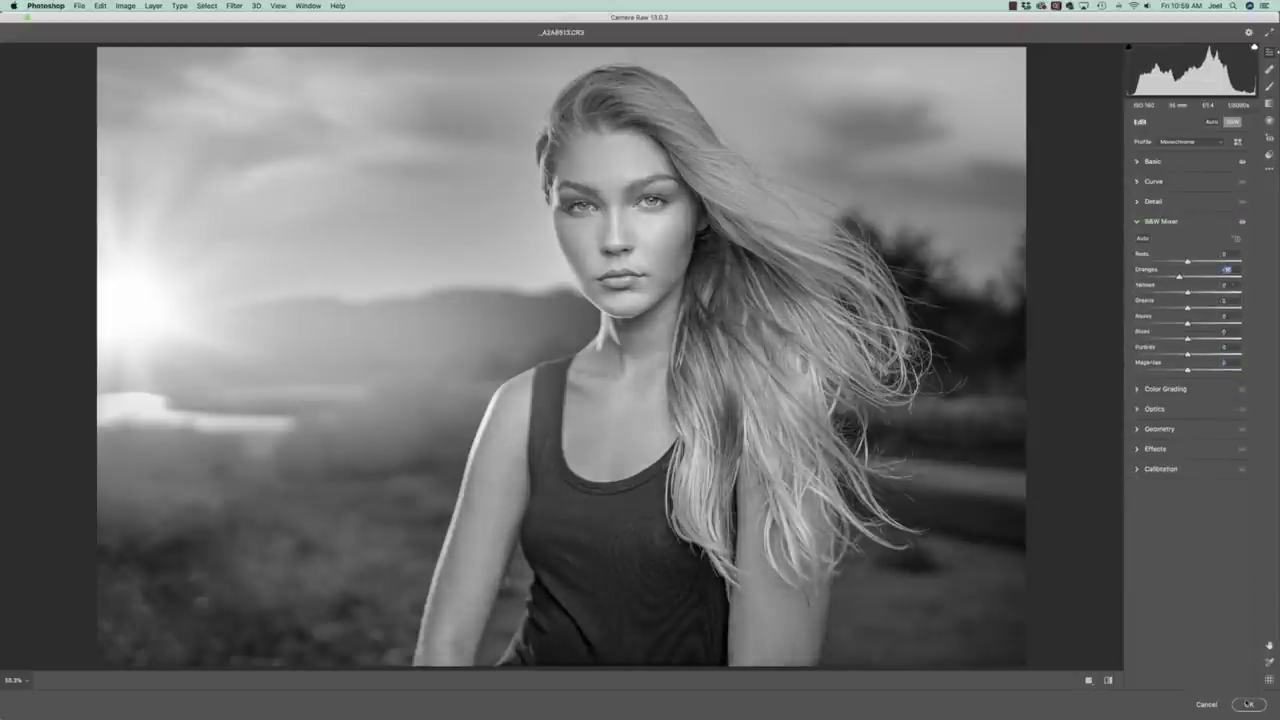
key(Return)
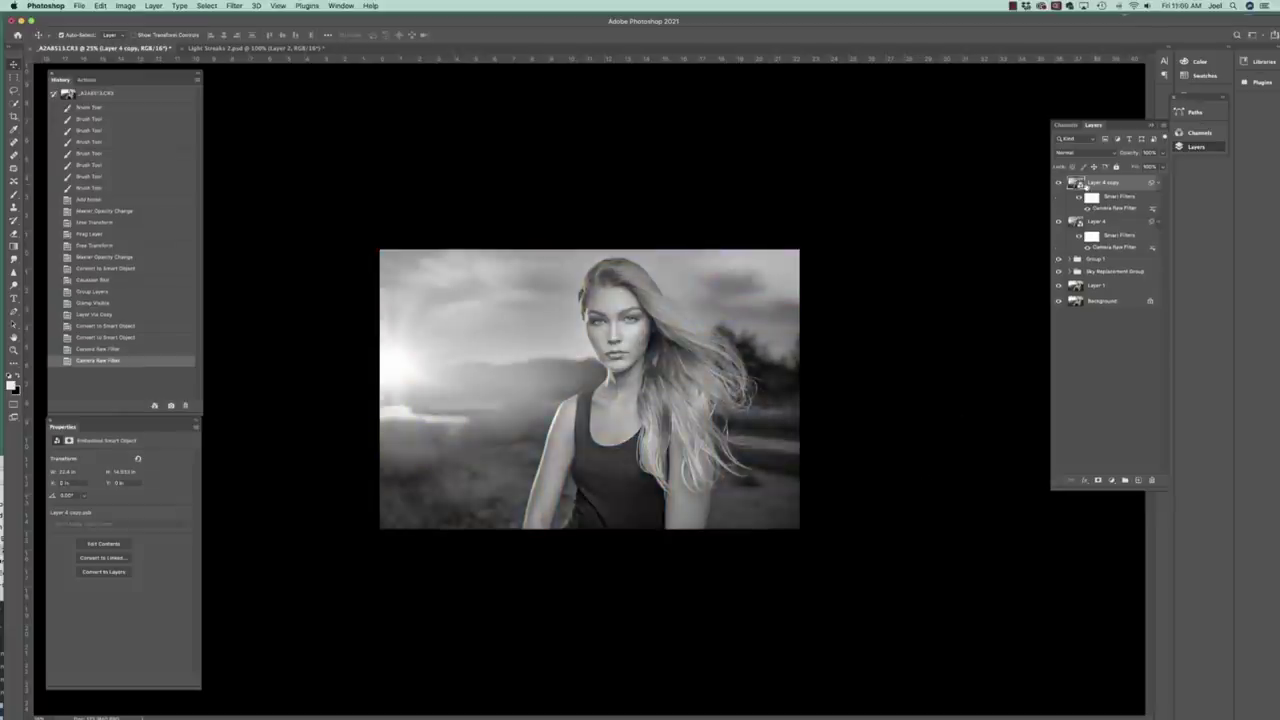
Step: Set Layer 4 copy's blend mode to Soft Light and lower its opacity
click(1078, 154)
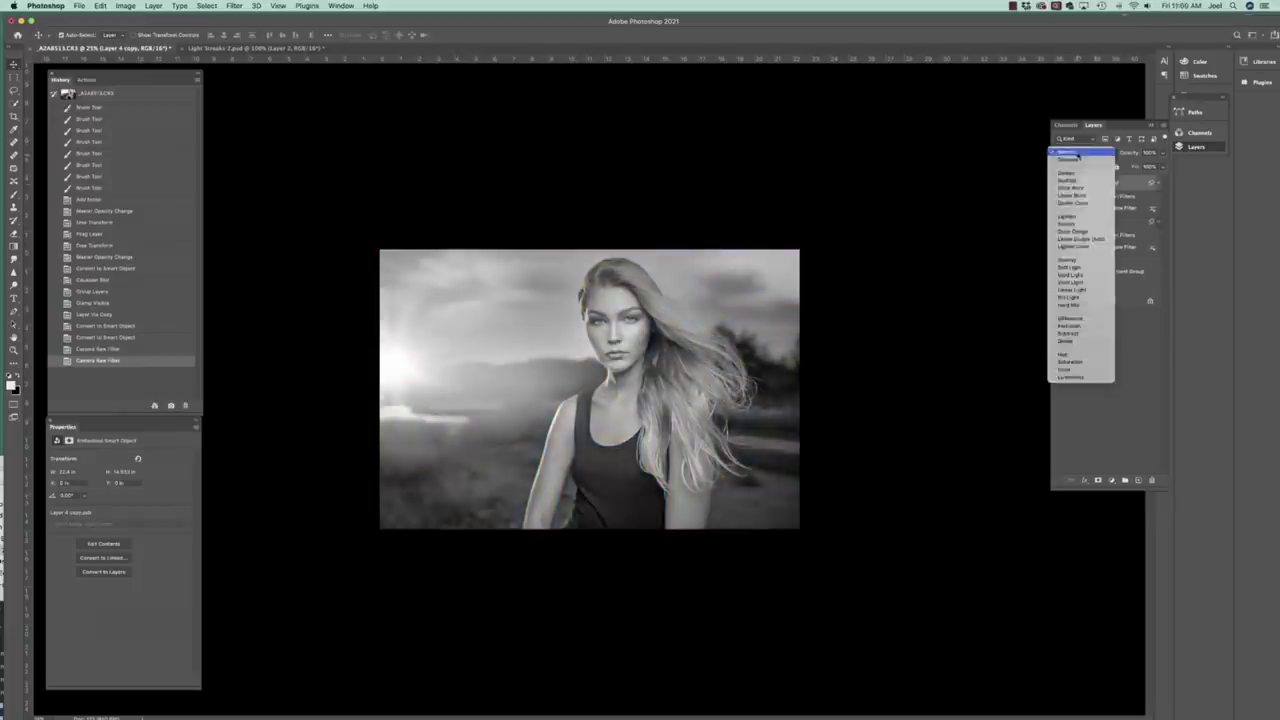
click(1078, 270)
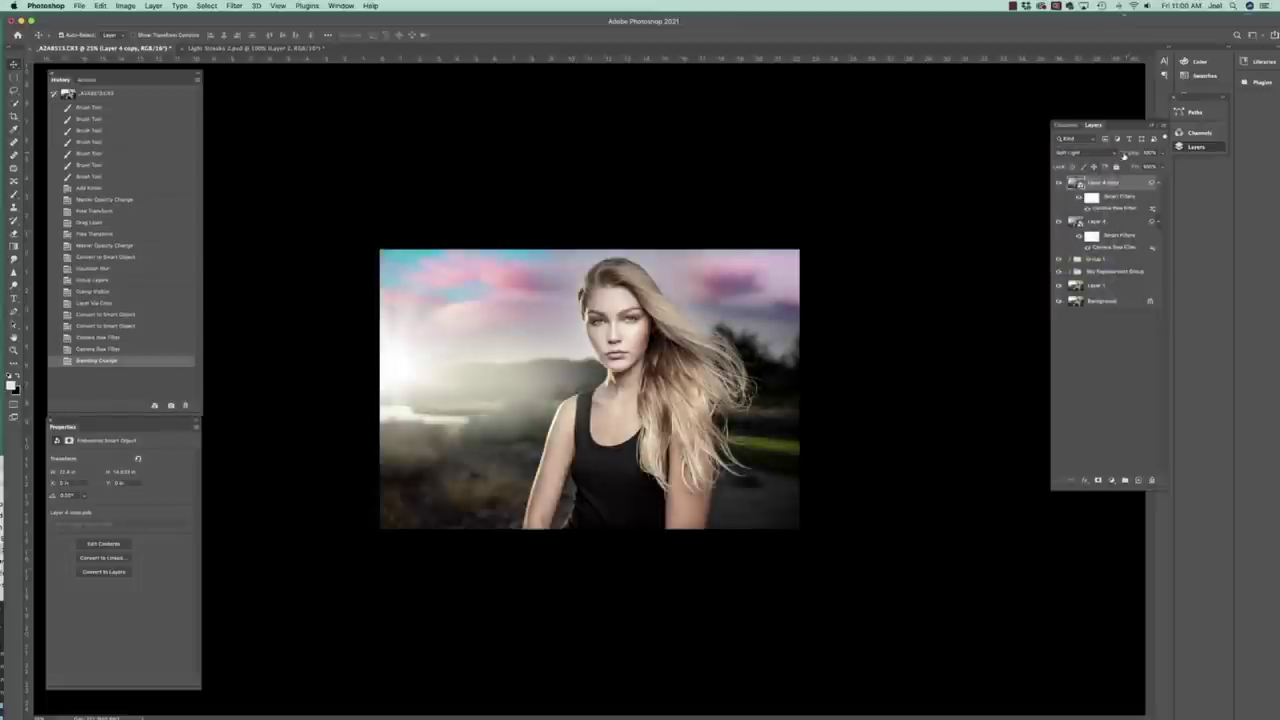
drag(1128, 157, 1106, 157)
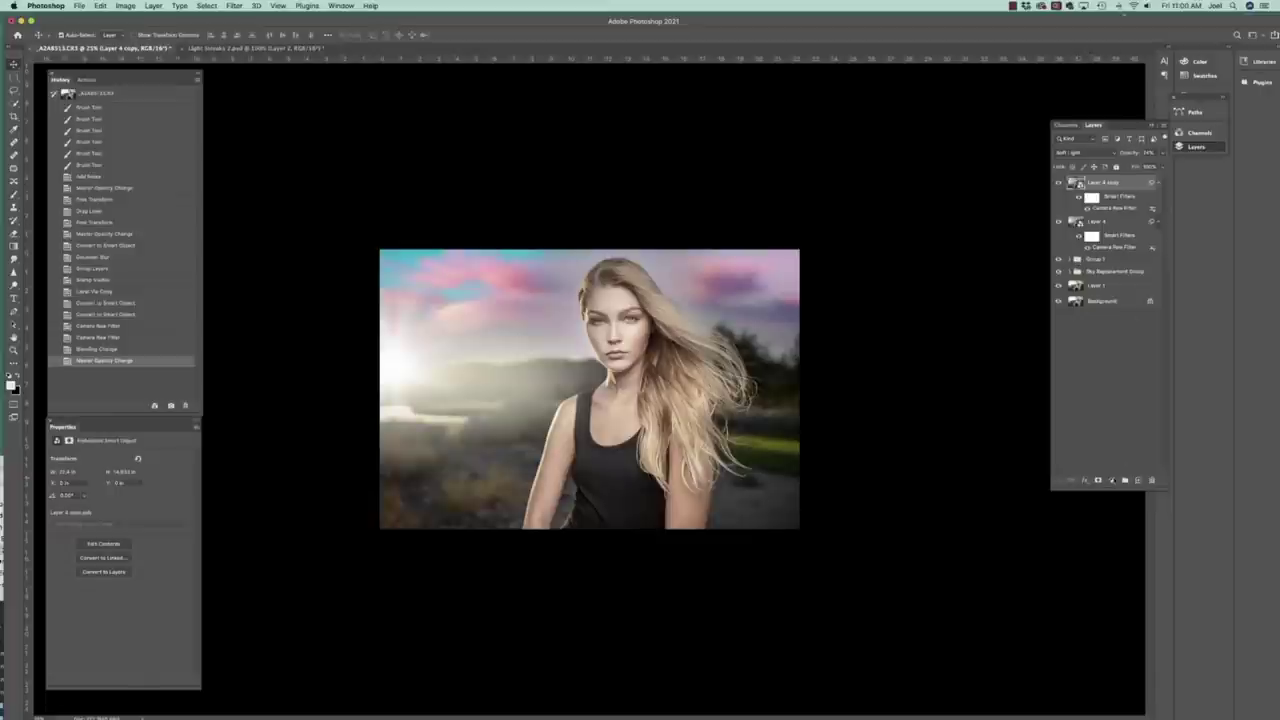
click(1111, 480)
Step: Add a Hue/Saturation layer, desaturate about -10, then switch its range to Yellows
click(1125, 569)
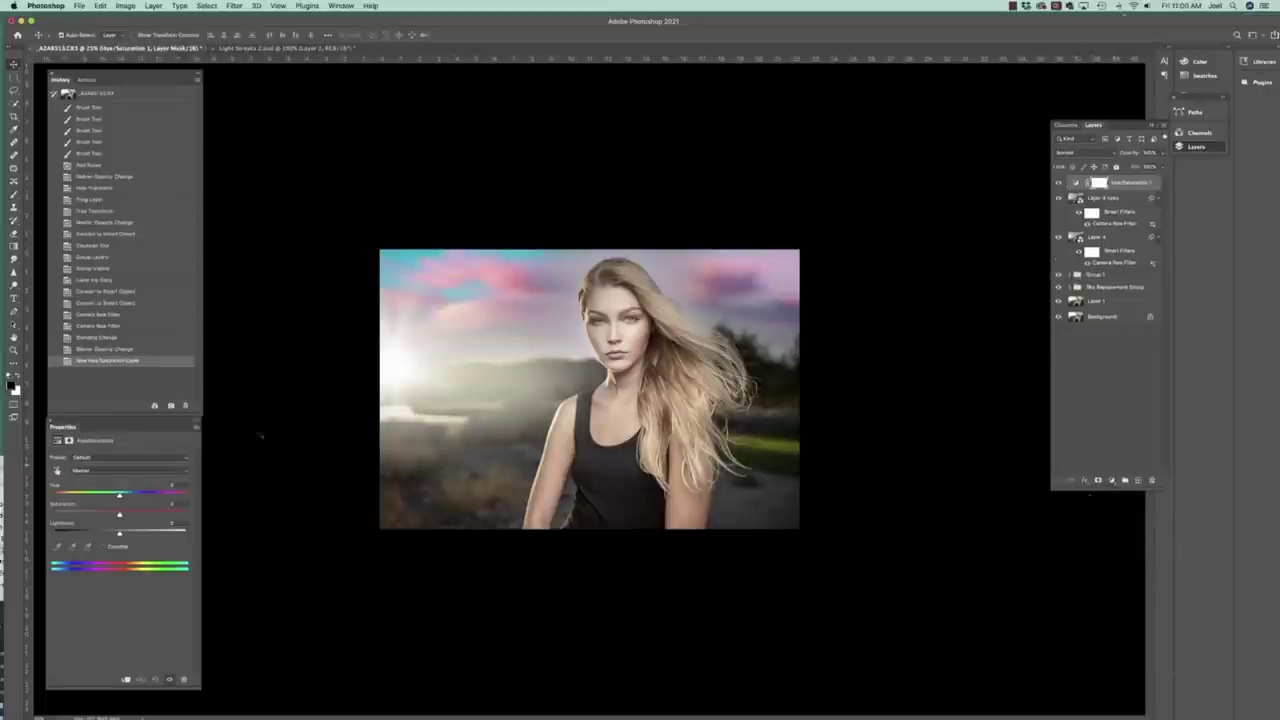
drag(120, 514, 111, 514)
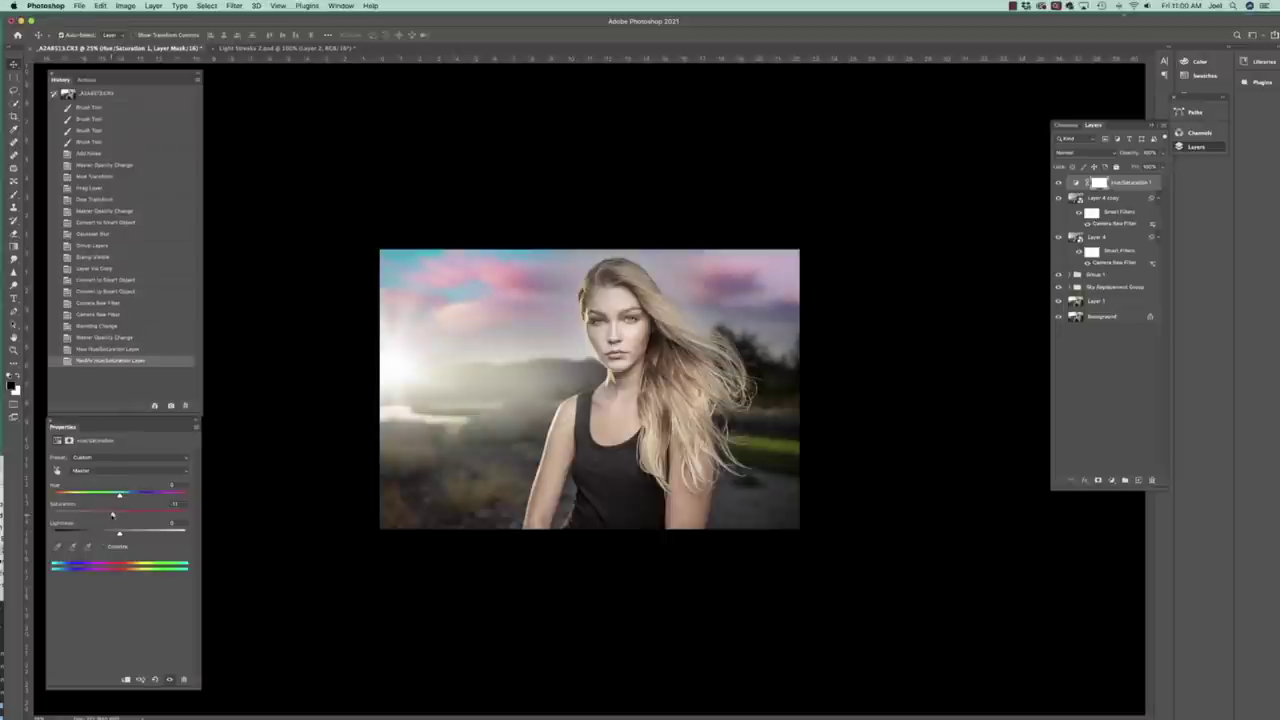
click(120, 470)
click(110, 482)
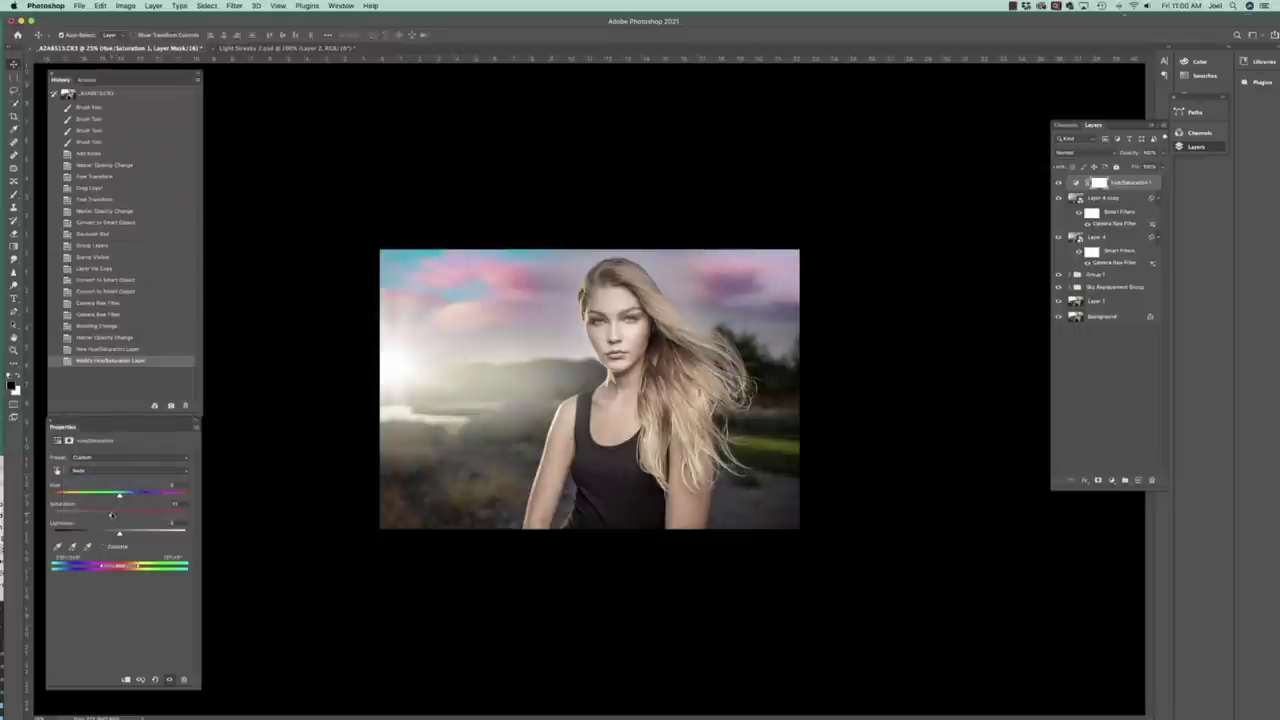
click(110, 472)
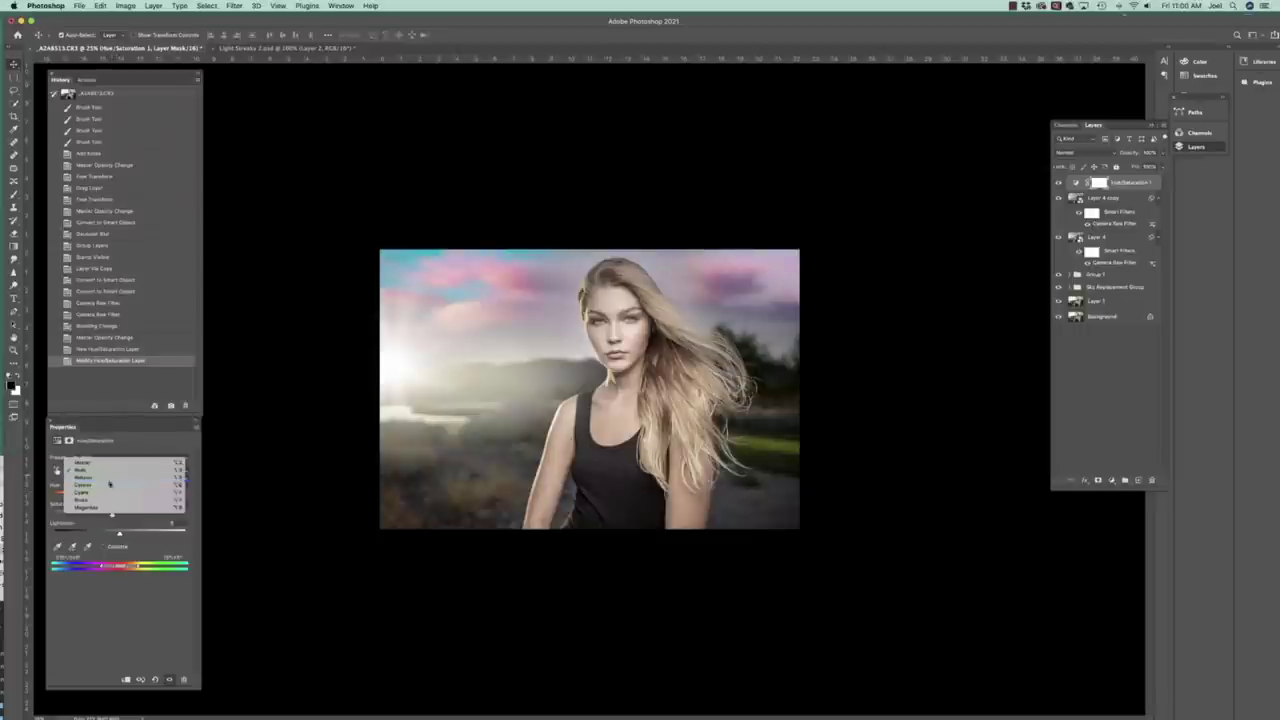
click(112, 484)
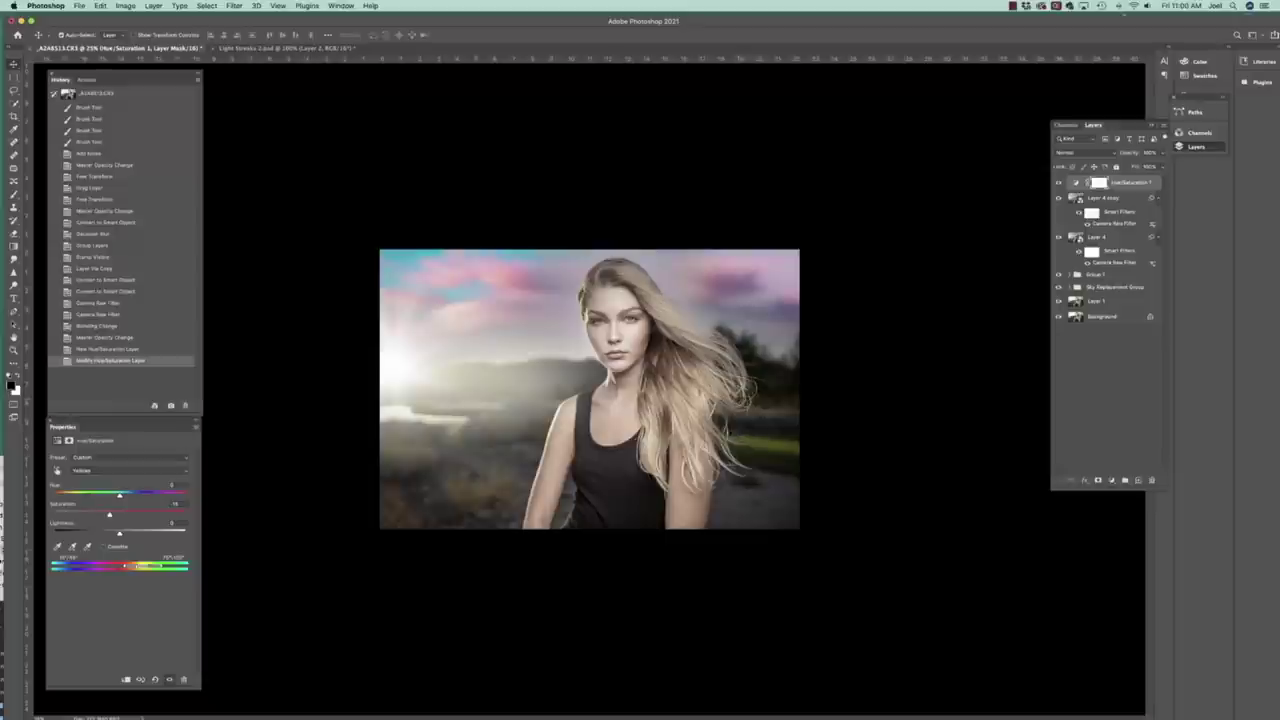
click(1123, 183)
click(1111, 480)
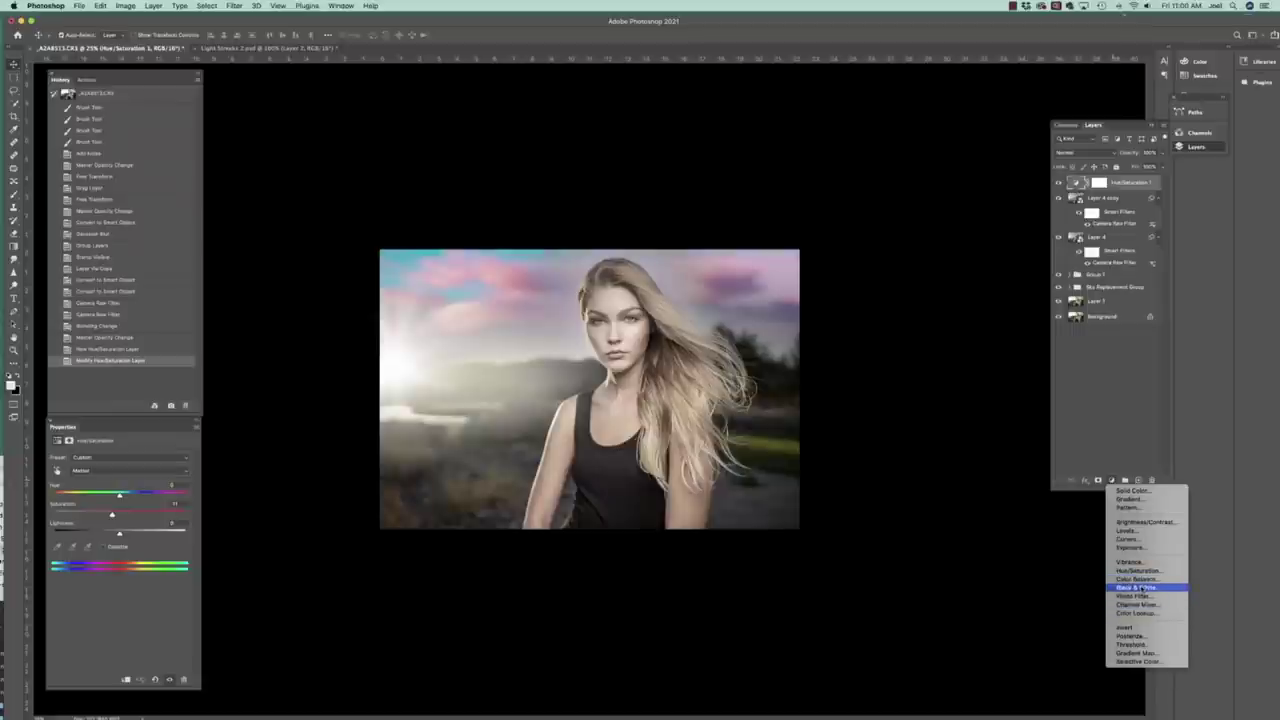
Step: Add a Levels layer with a radial gradient mask from the chin and midtones at 0.71
click(1127, 530)
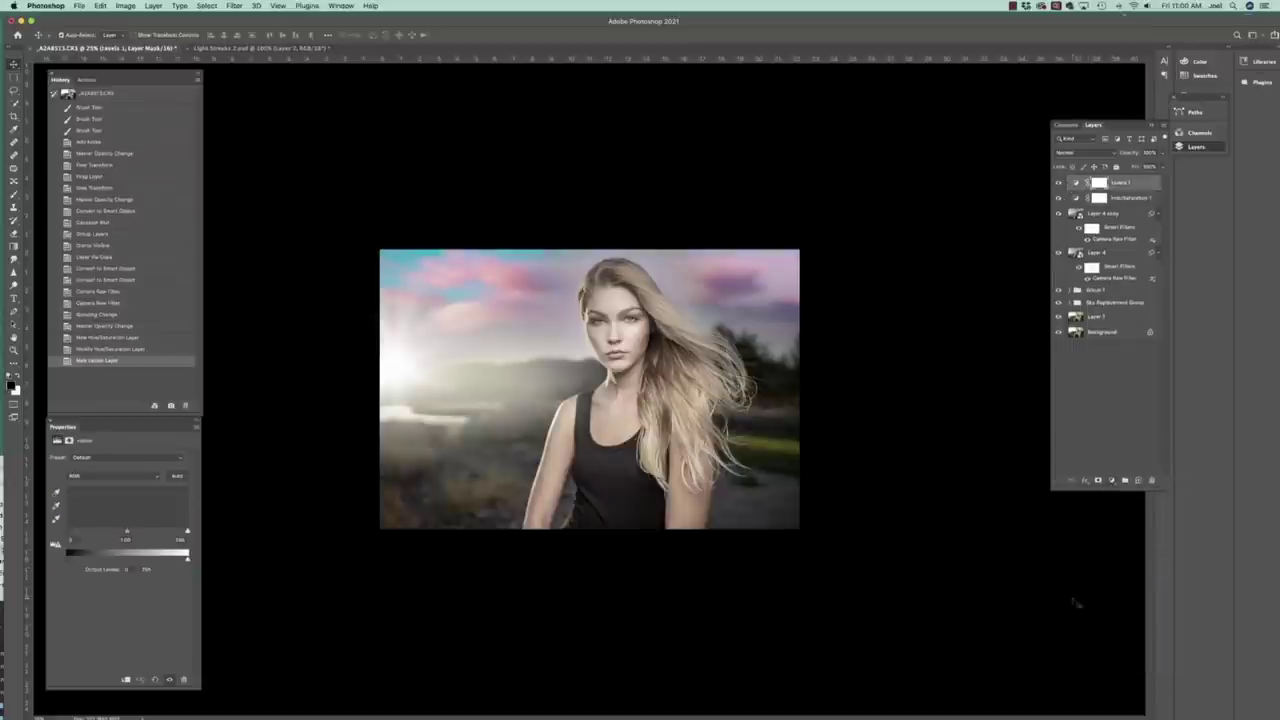
key(g)
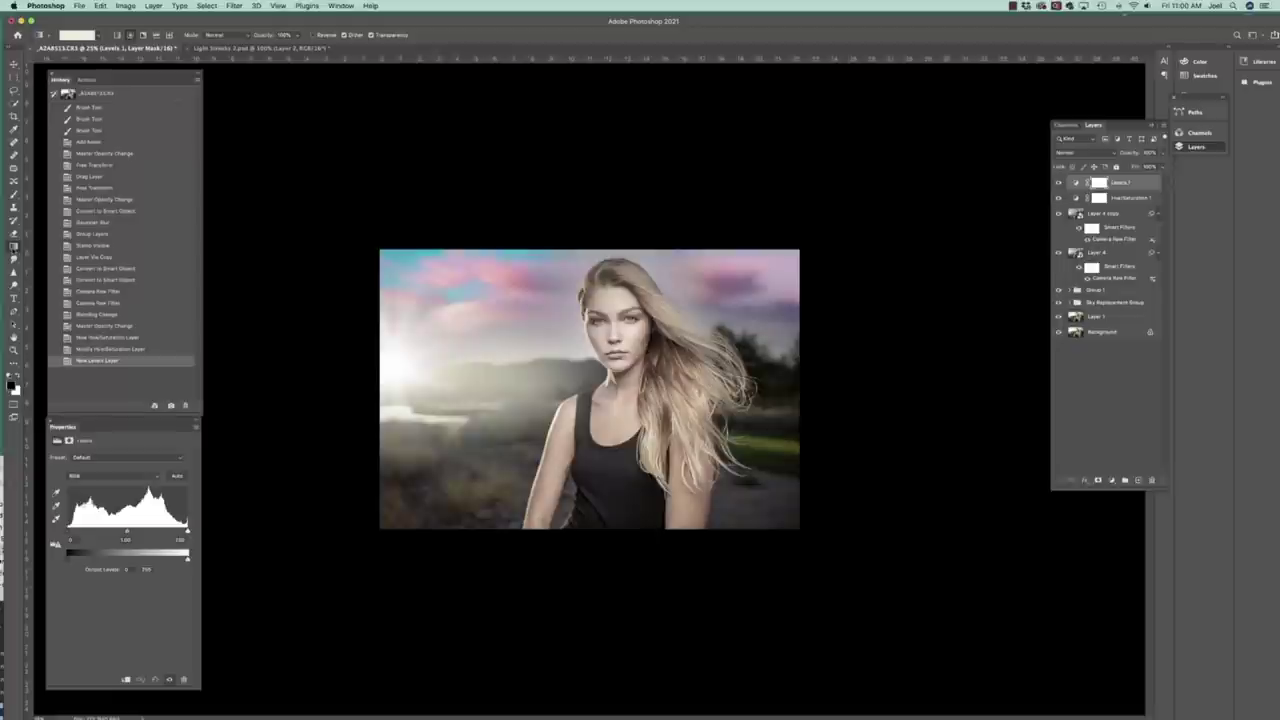
click(129, 35)
drag(614, 348, 617, 506)
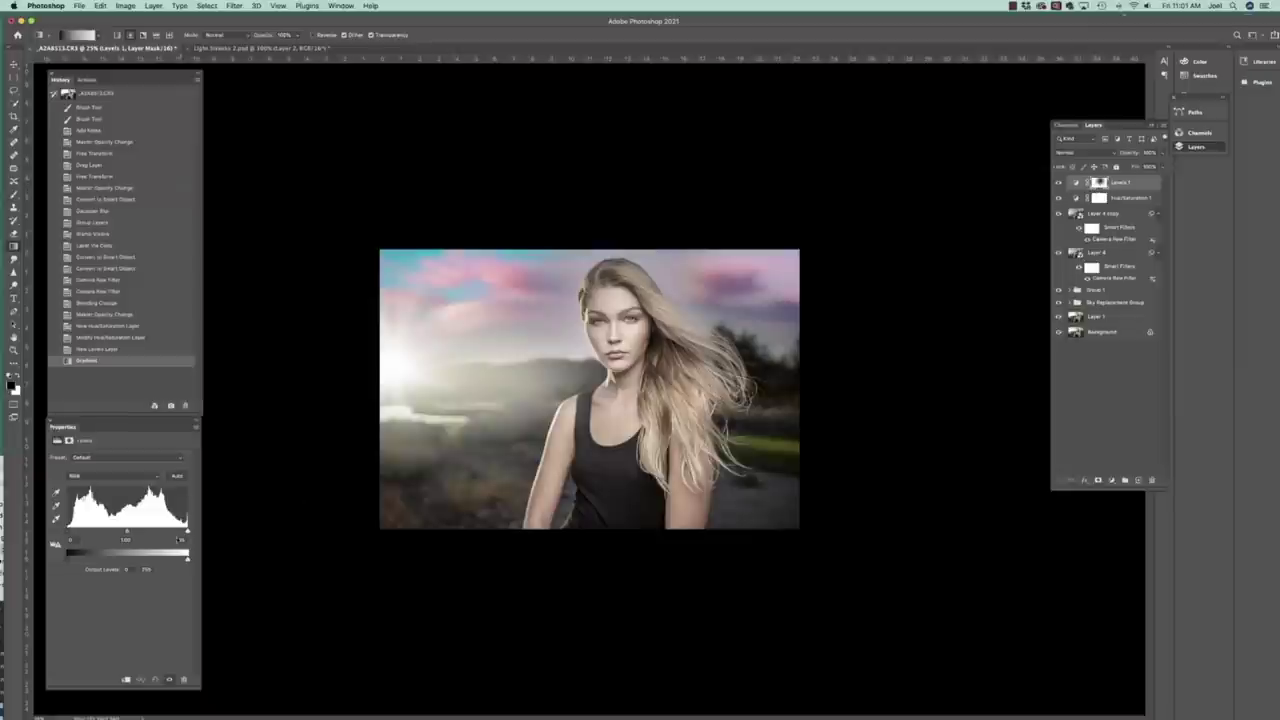
drag(126, 531, 141, 531)
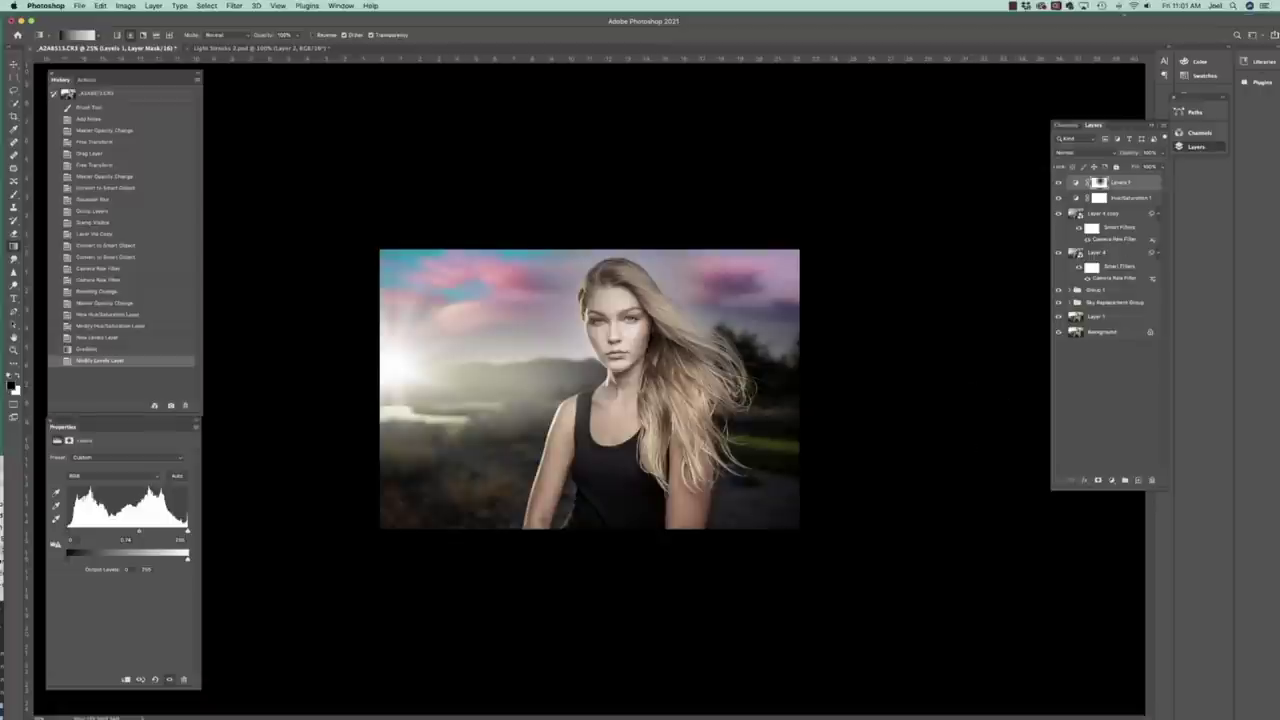
Step: Add a Black & White adjustment layer to check the tones in grayscale
click(1111, 480)
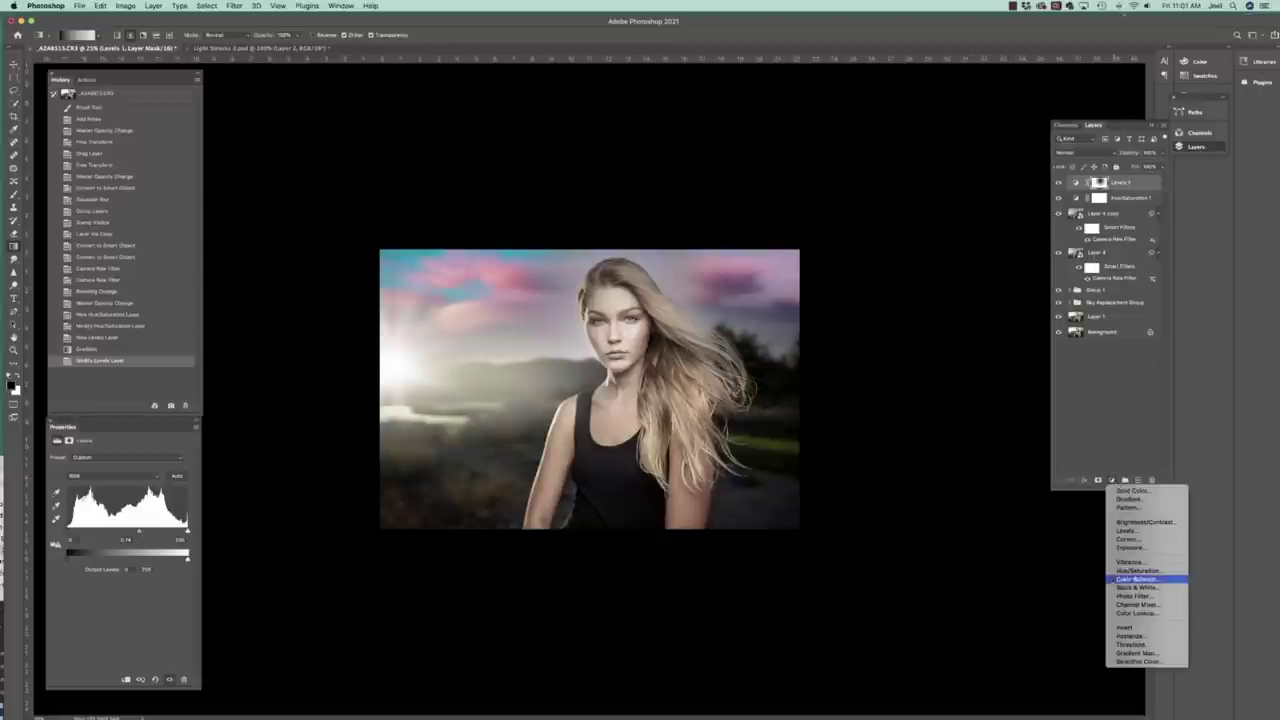
click(1137, 587)
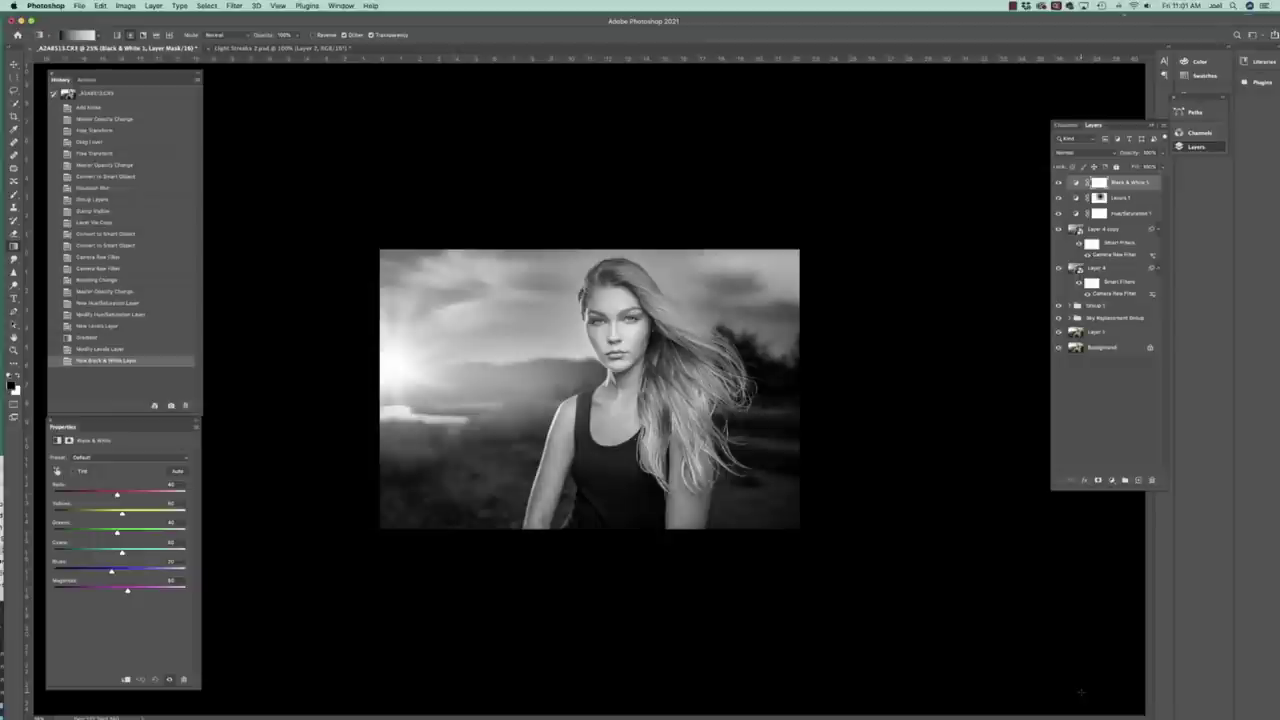
key(super+minus)
key(super+minus)
key(super+minus)
key(super+minus)
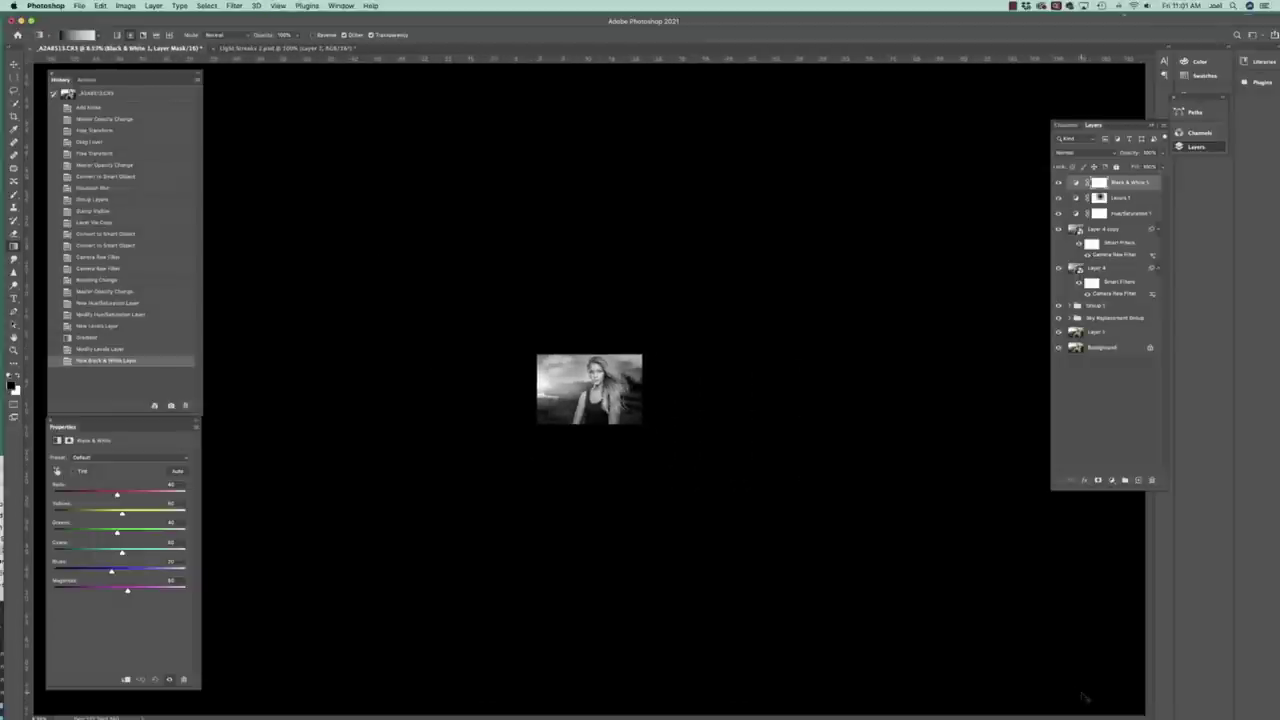
key(super+plus)
key(super+plus)
key(super+plus)
key(super+plus)
key(super+plus)
key(super+plus)
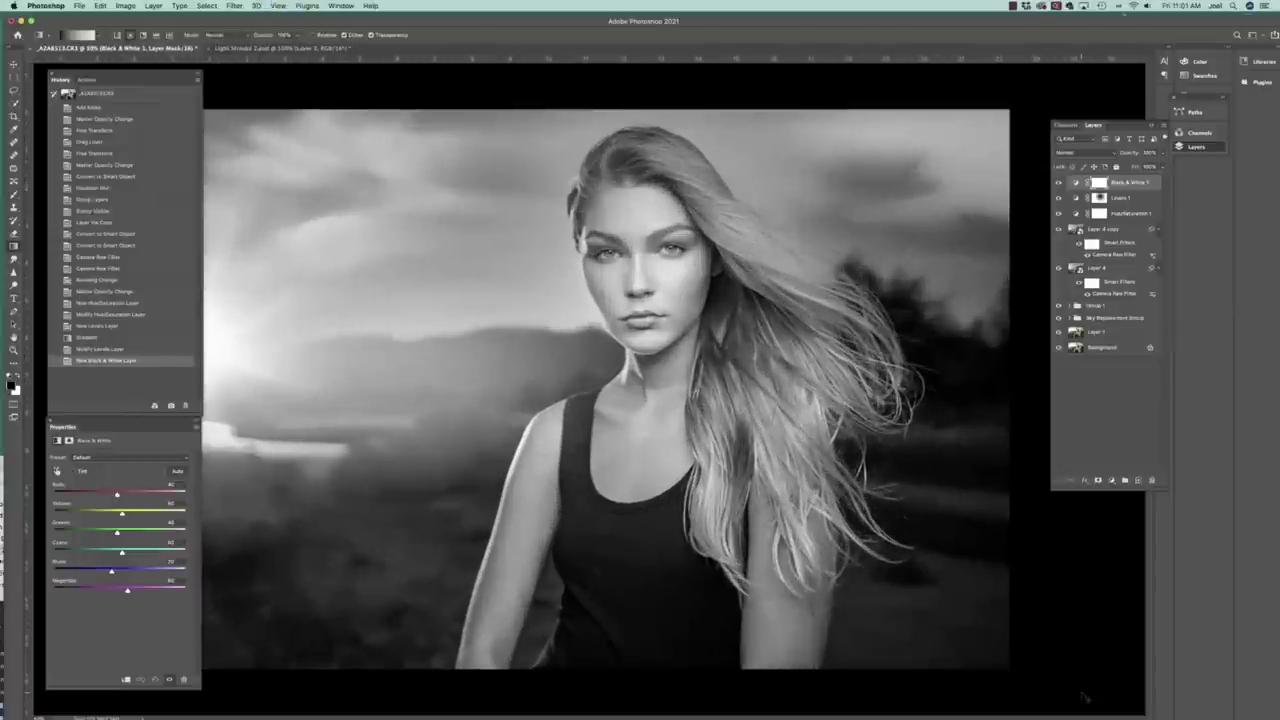
key(super+minus)
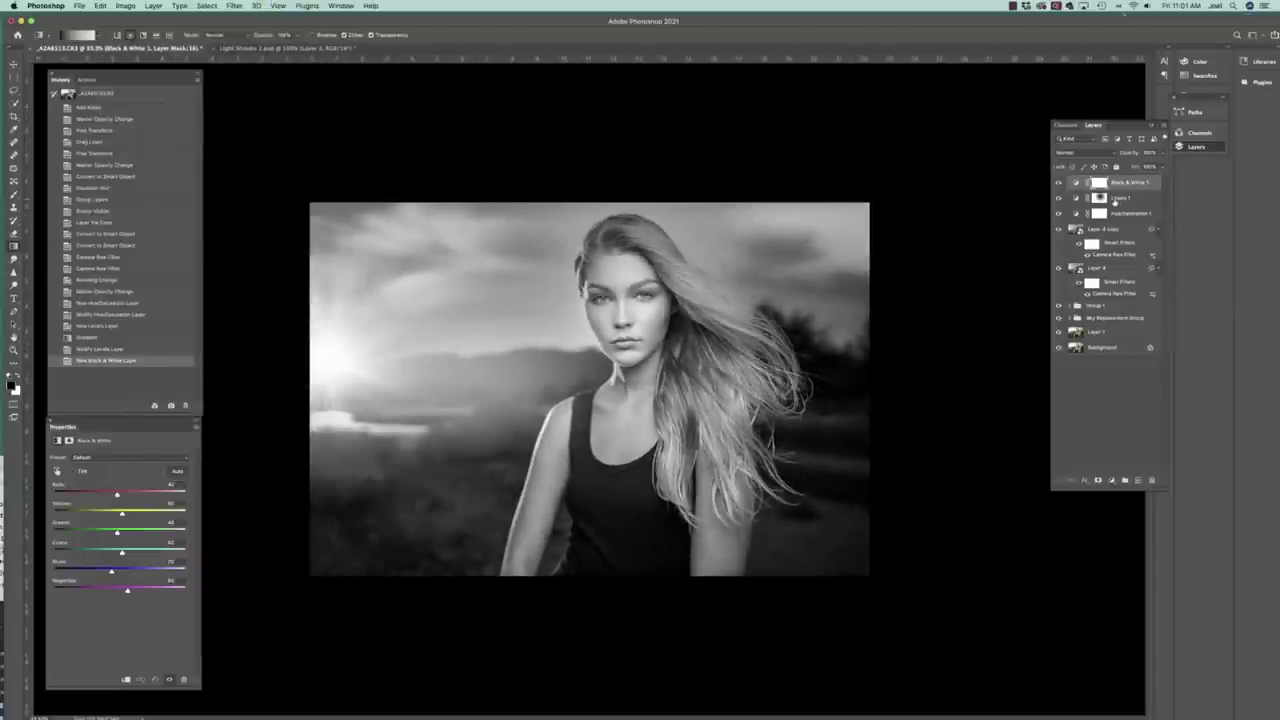
Step: Above Levels 1, add Levels 2 and drag its white point left to brighten highlights
click(1115, 199)
click(1110, 481)
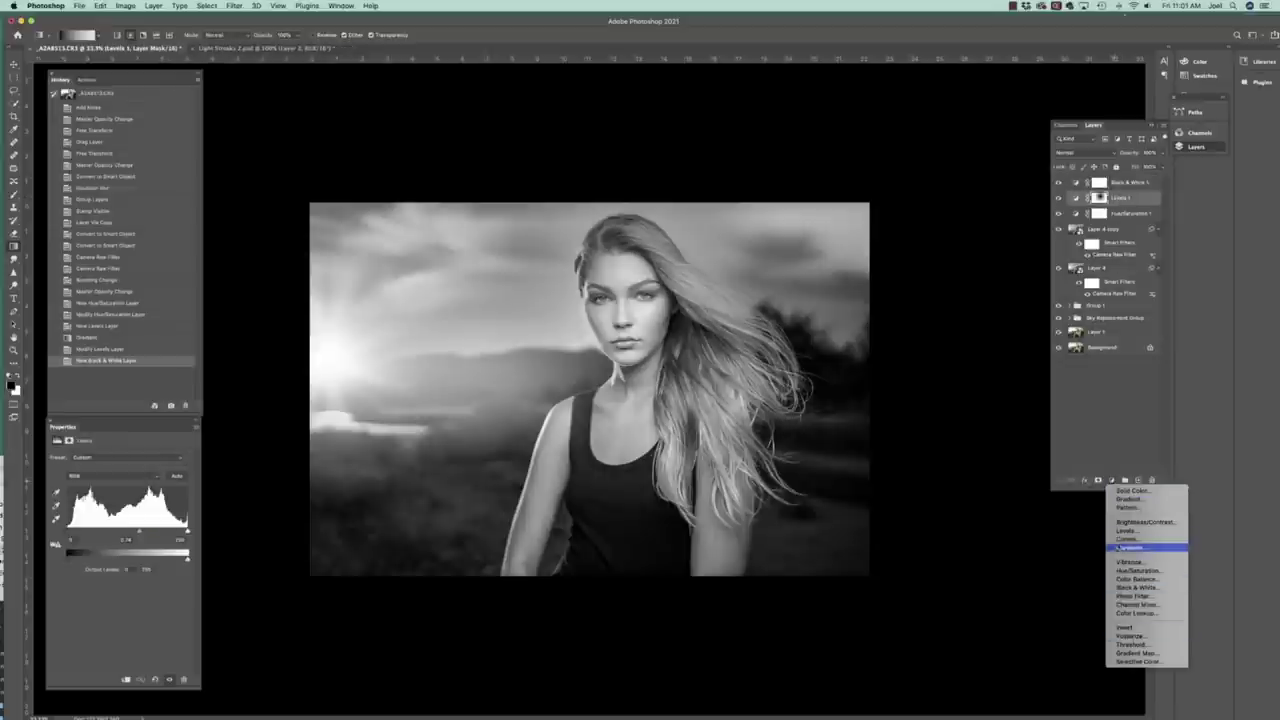
click(1126, 530)
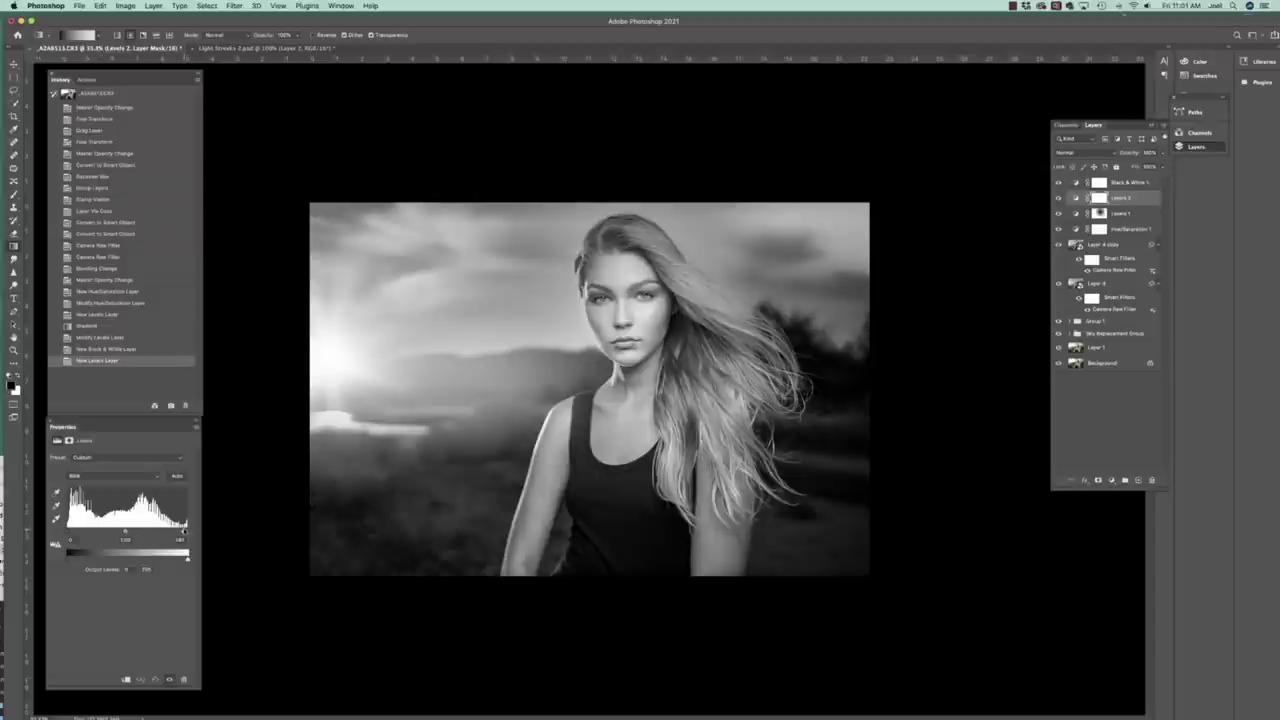
drag(184, 531, 183, 531)
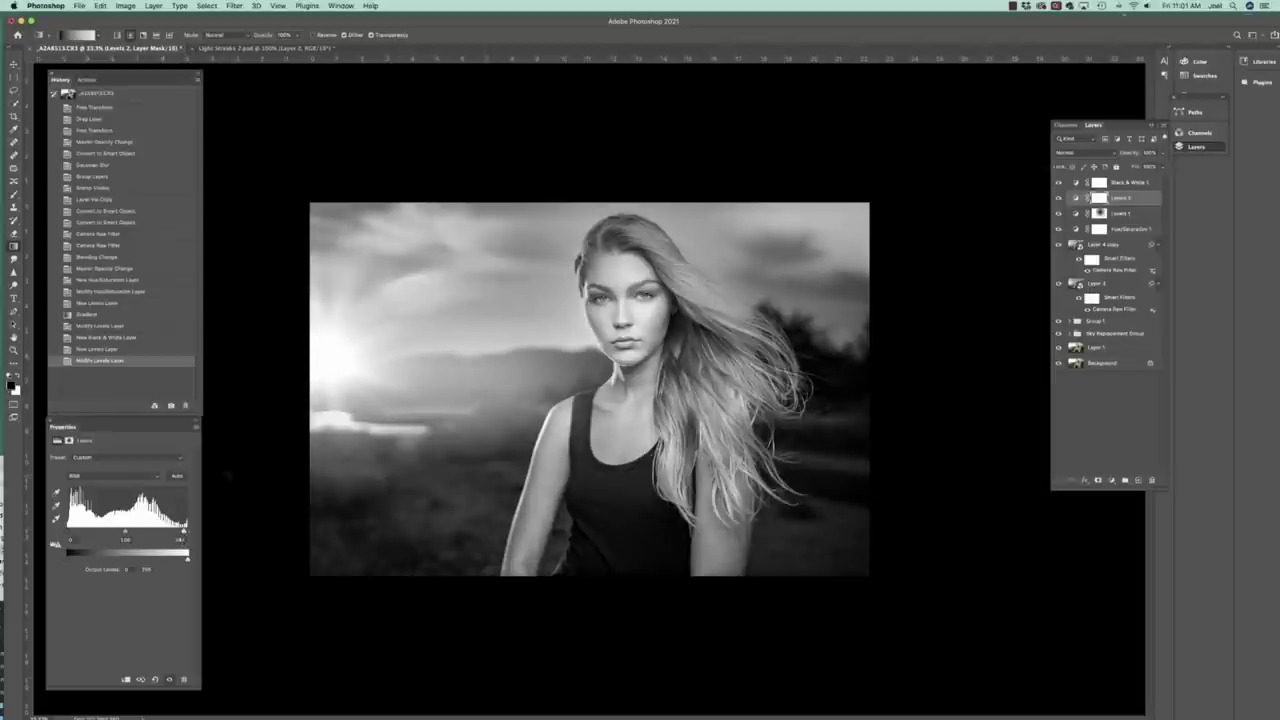
drag(183, 531, 183, 530)
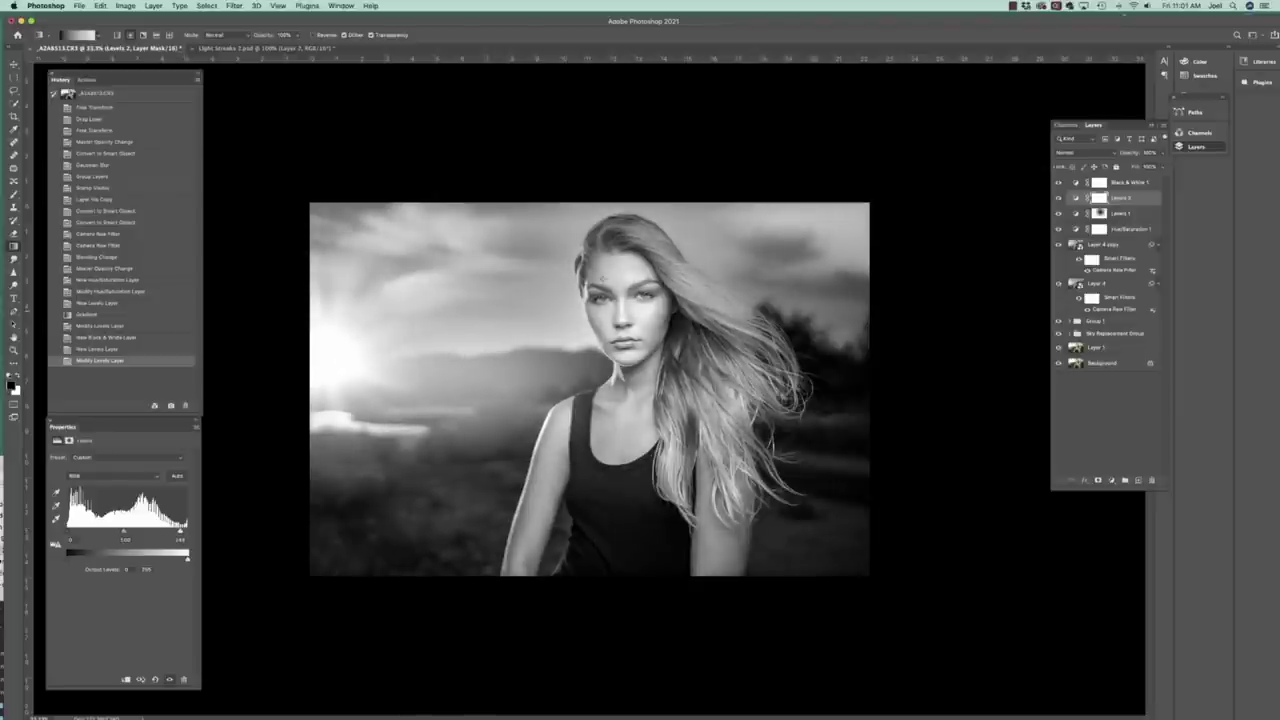
drag(182, 531, 183, 531)
Step: Hide Black & White 1 and group Layer 1 through Layer 2 into Group 2
click(1058, 183)
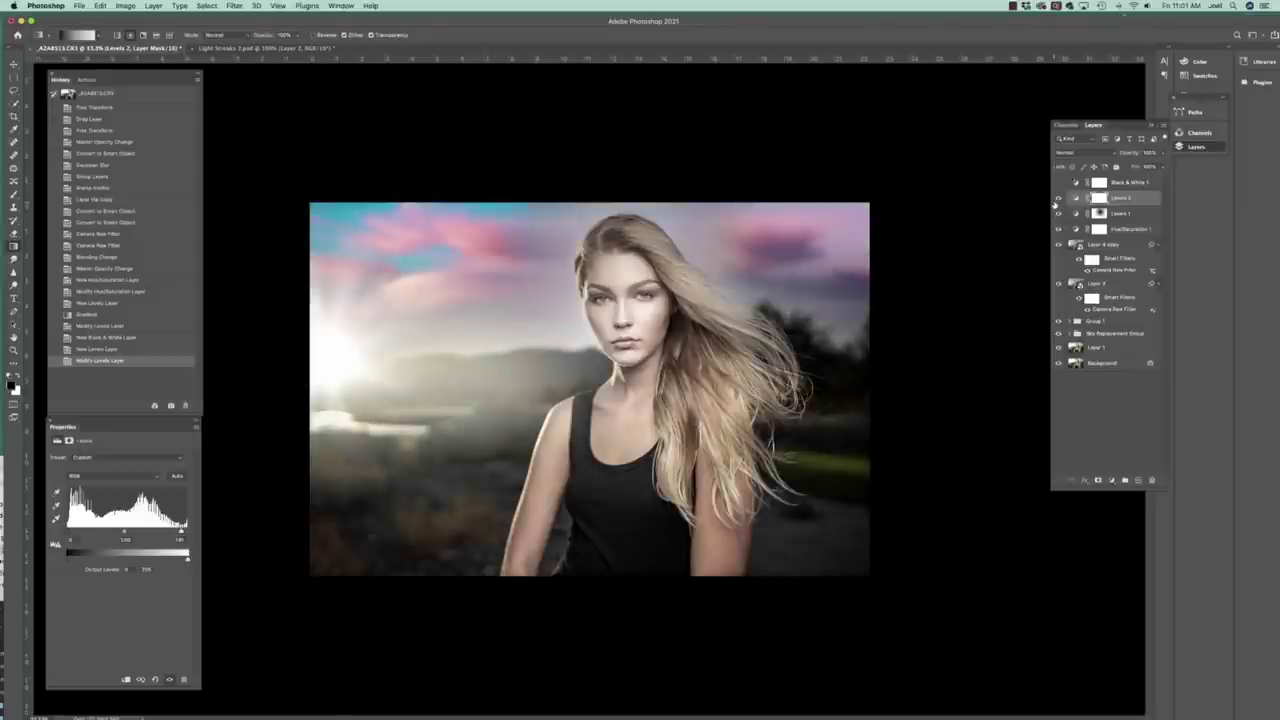
key(super+minus)
key(super+minus)
key(super+minus)
key(super+minus)
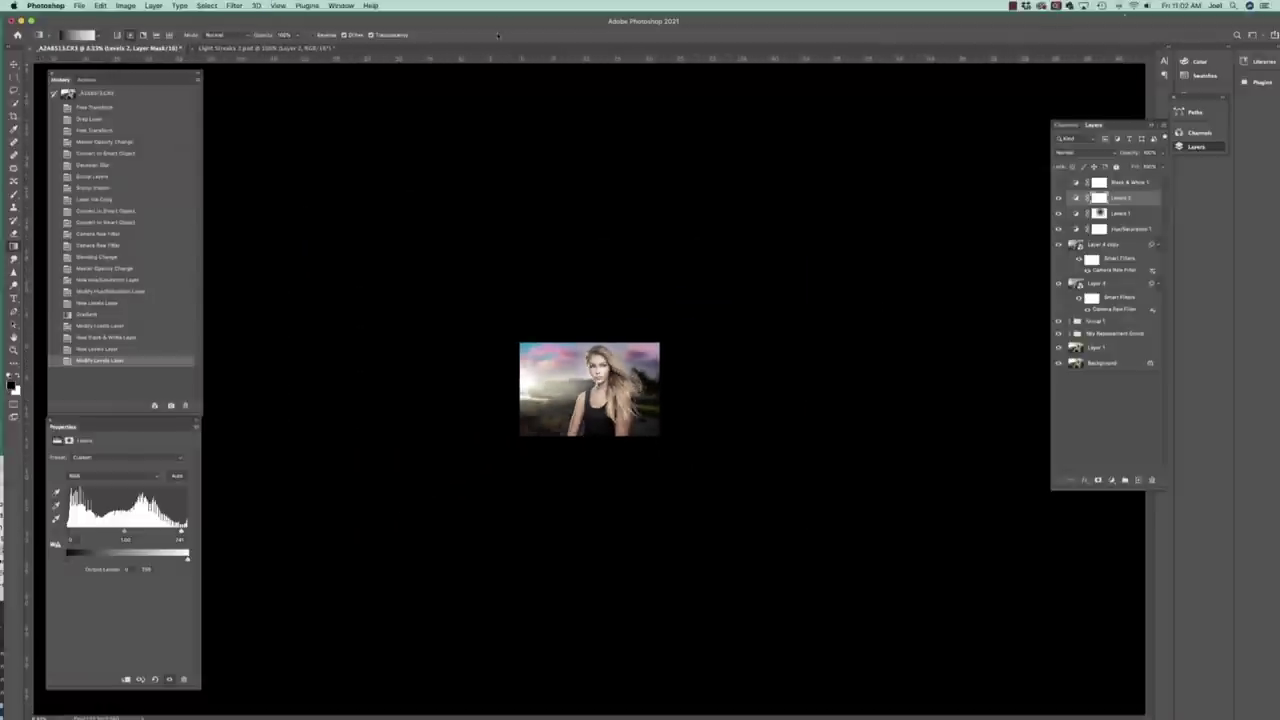
key(super+plus)
key(super+plus)
key(super+plus)
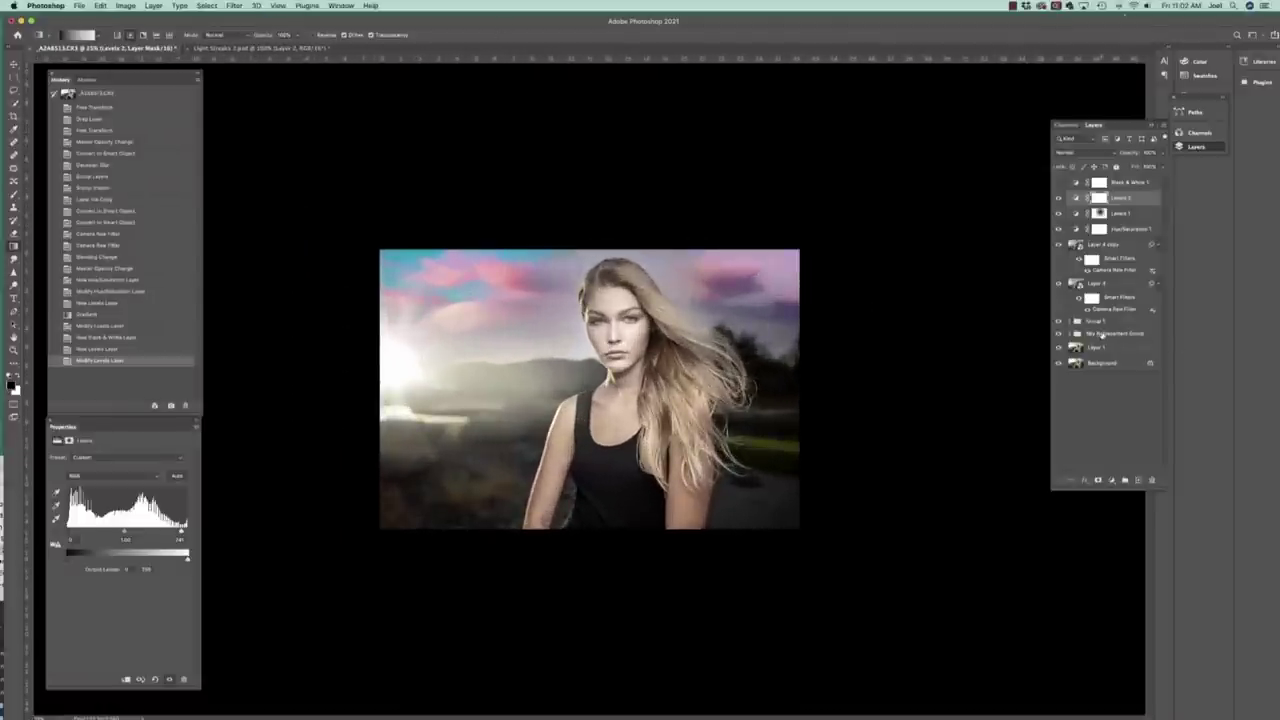
click(1103, 349)
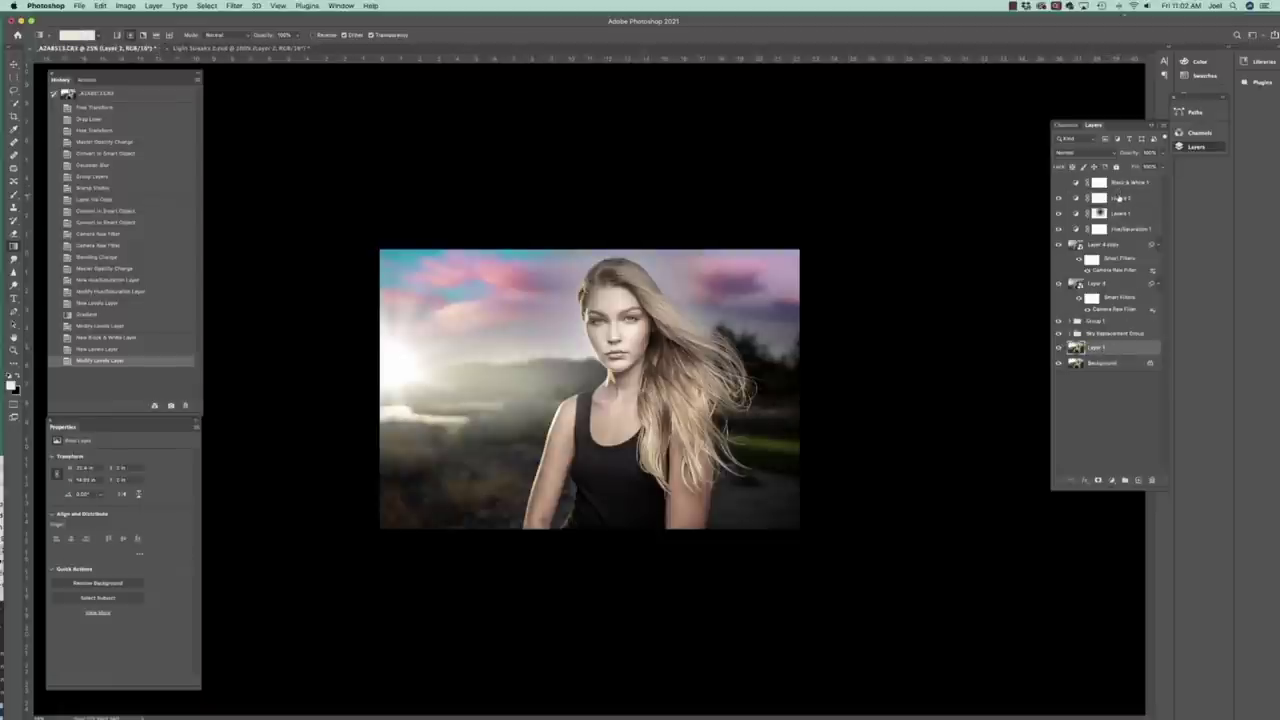
shift+click(1118, 198)
key(super+g)
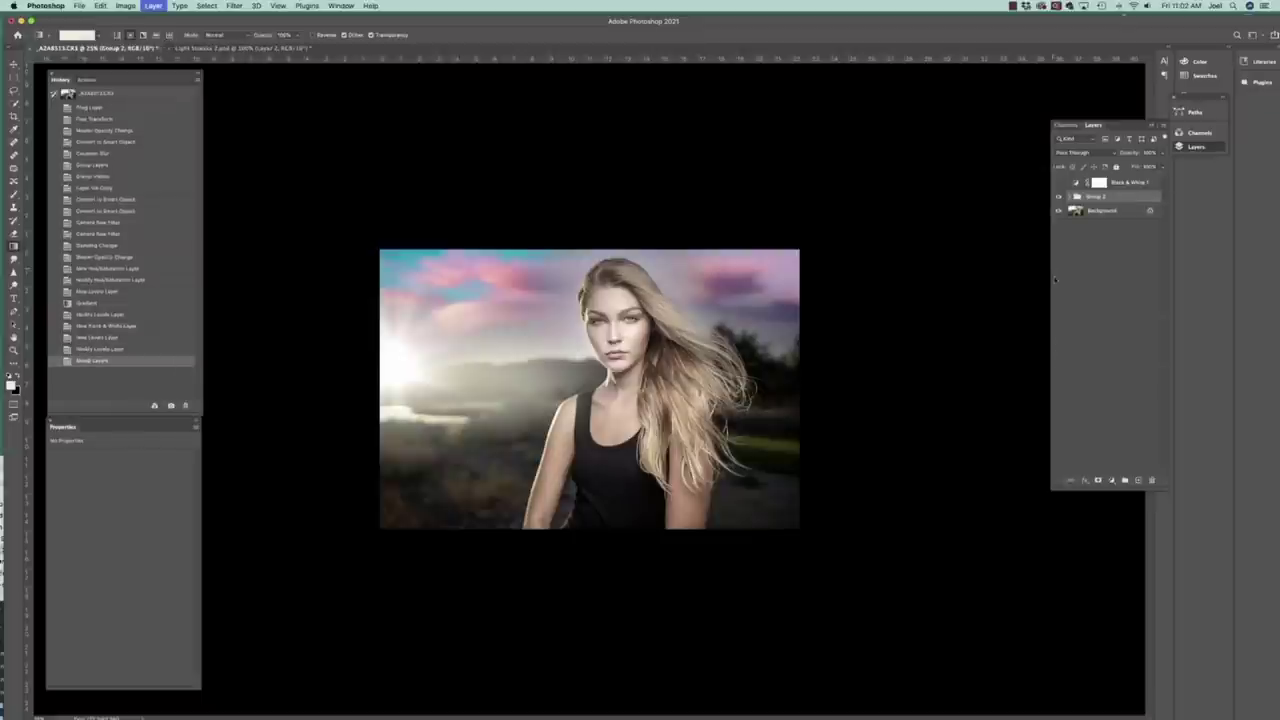
Step: Toggle Group 2 off and on twice to compare before and after, leaving it visible
click(1059, 197)
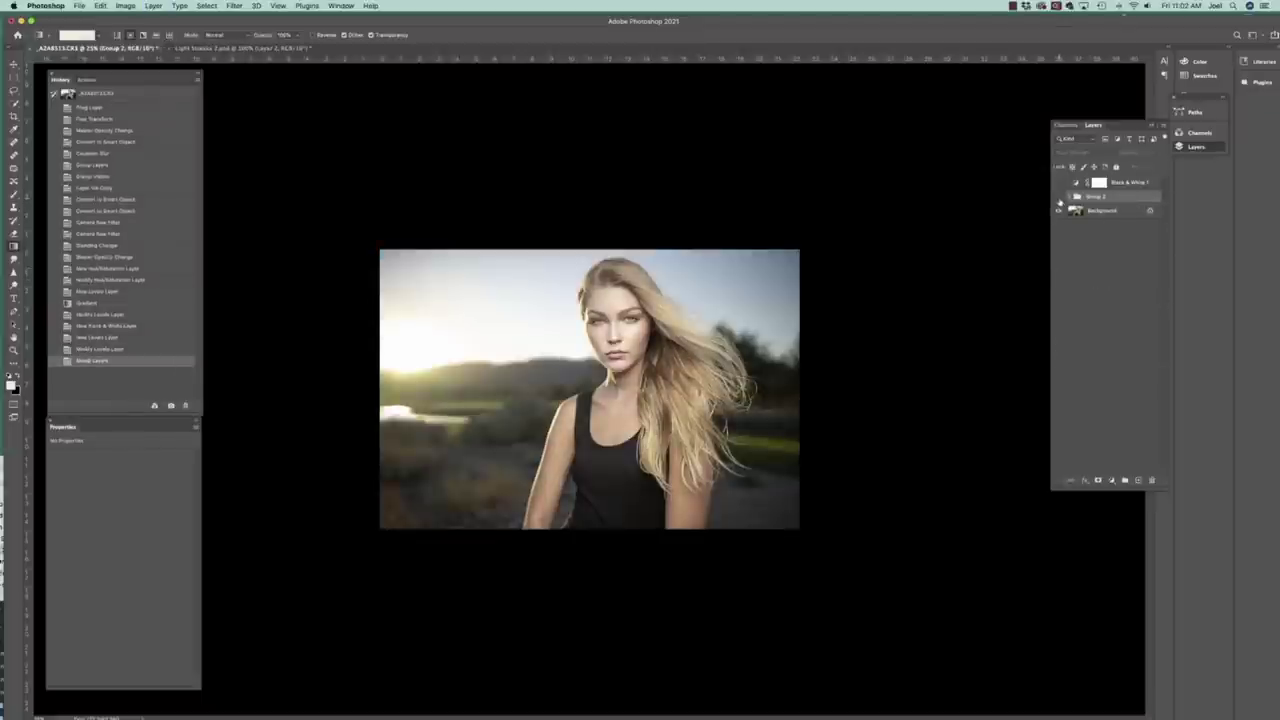
click(1059, 197)
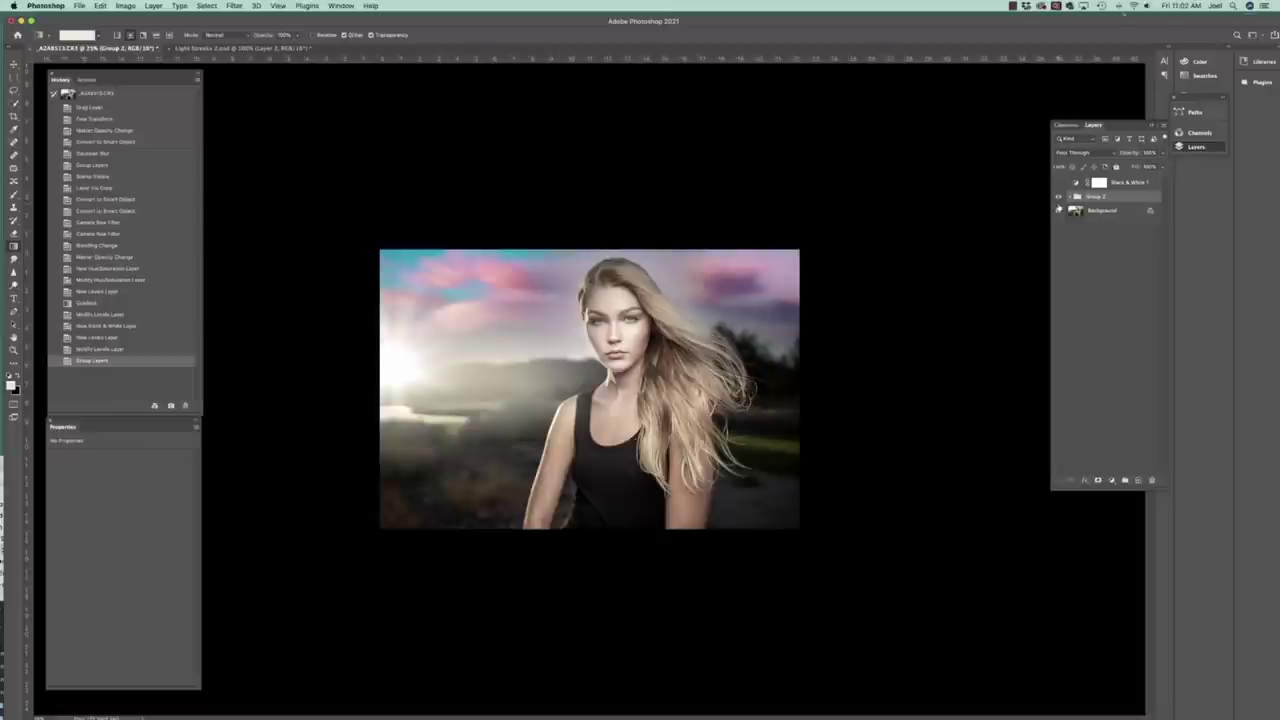
click(1060, 198)
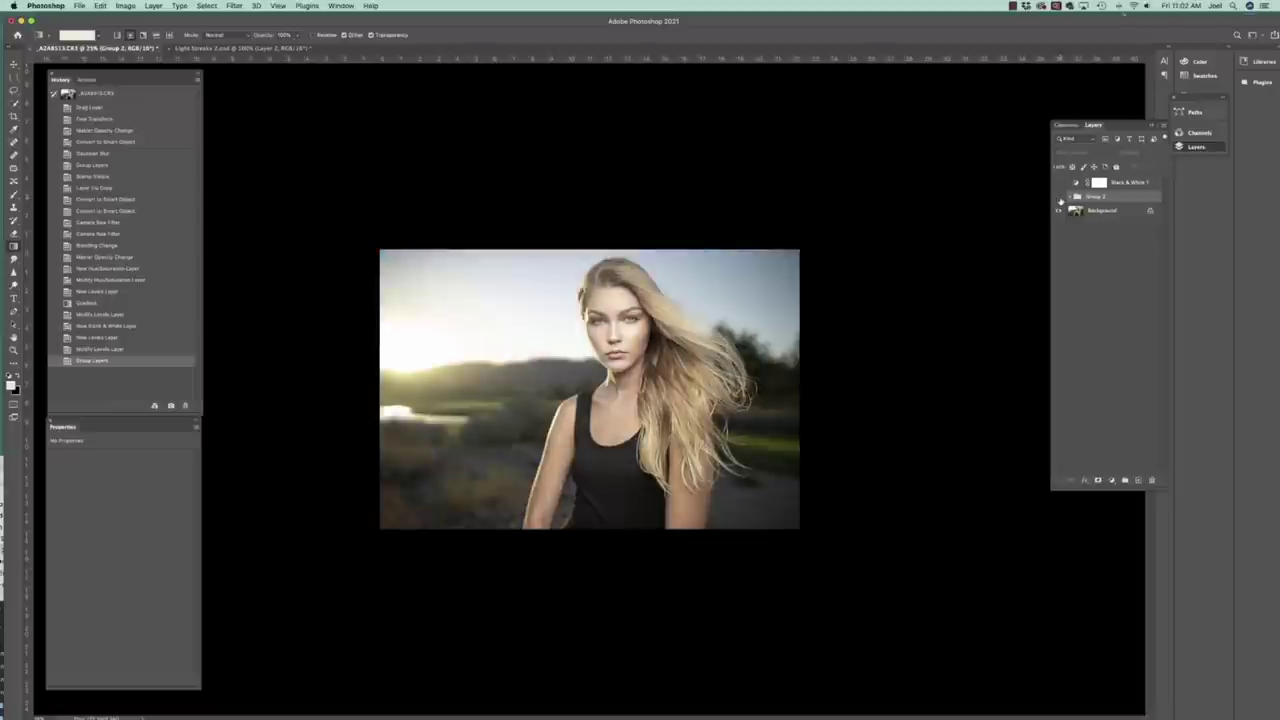
click(1059, 198)
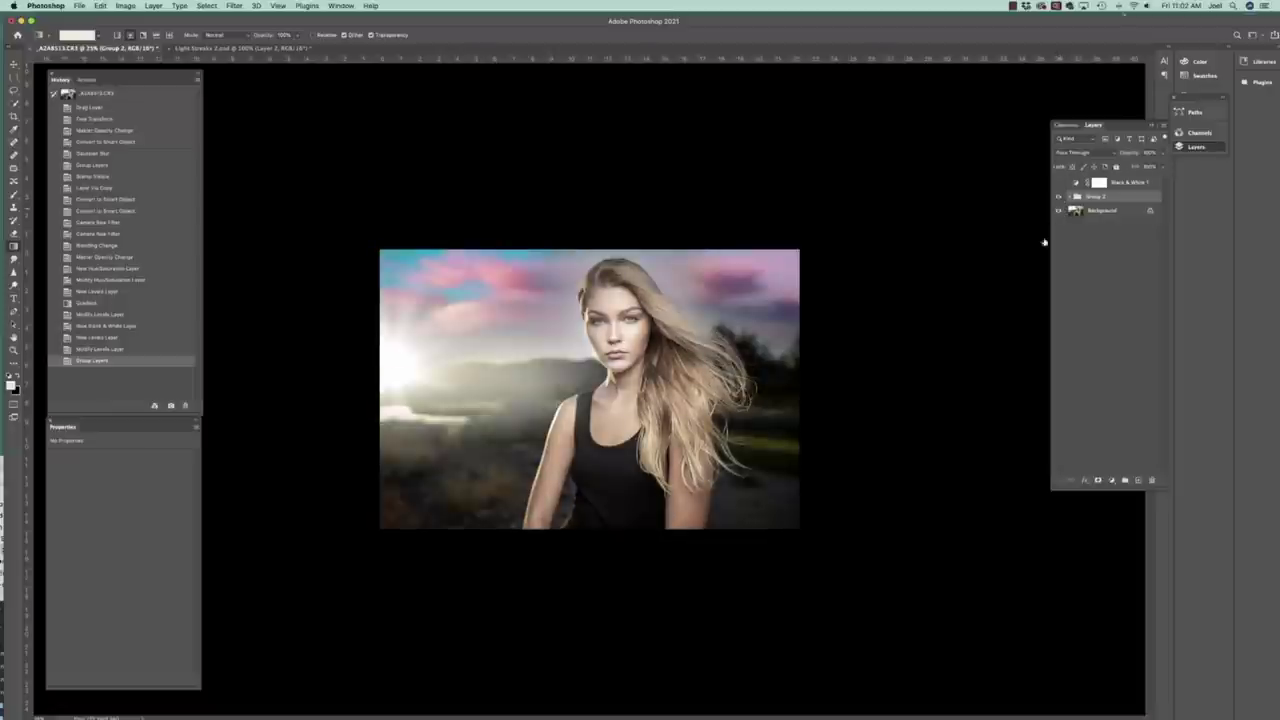
Step: Hide all panels and toolbars and zoom the finished portrait to 50%
key(Tab)
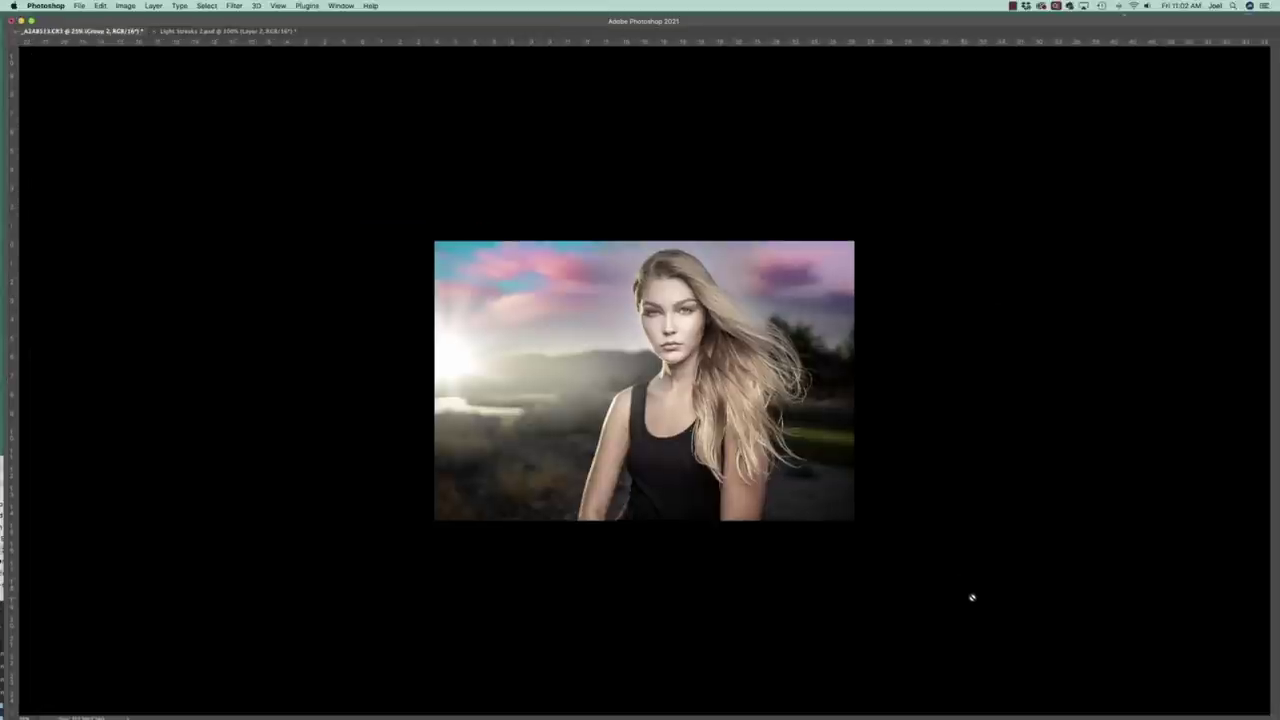
key(super+plus)
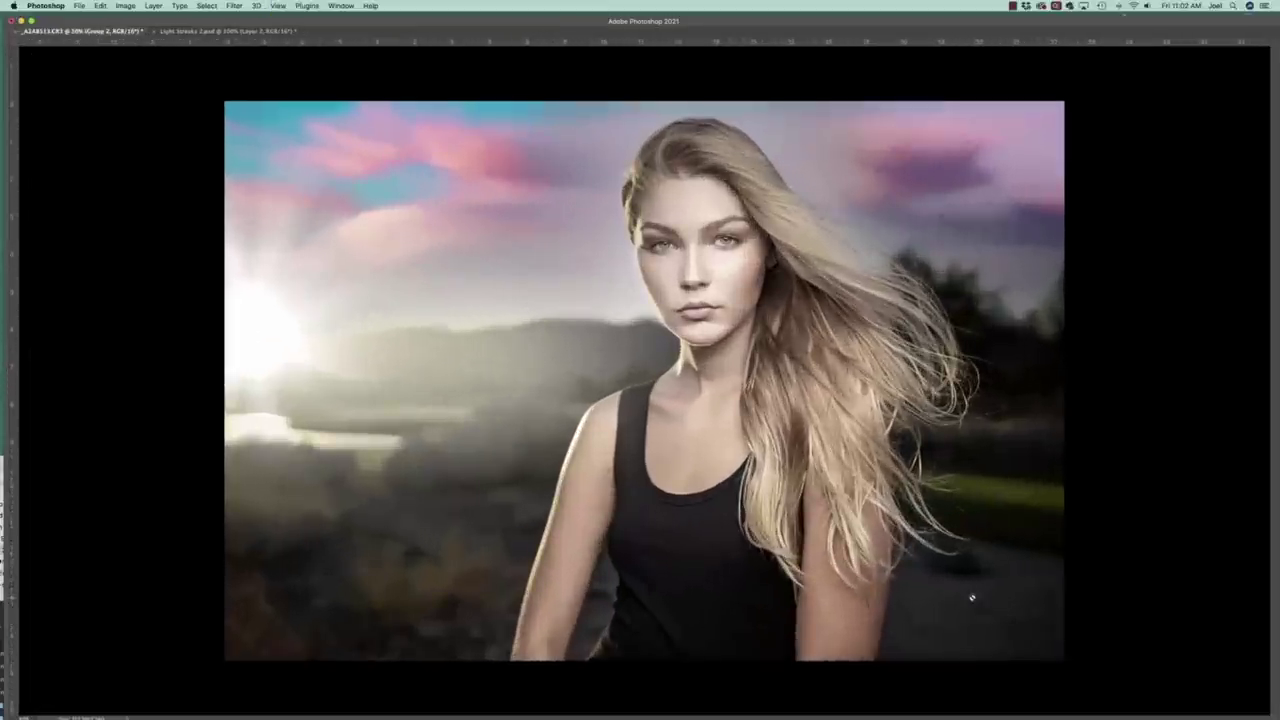